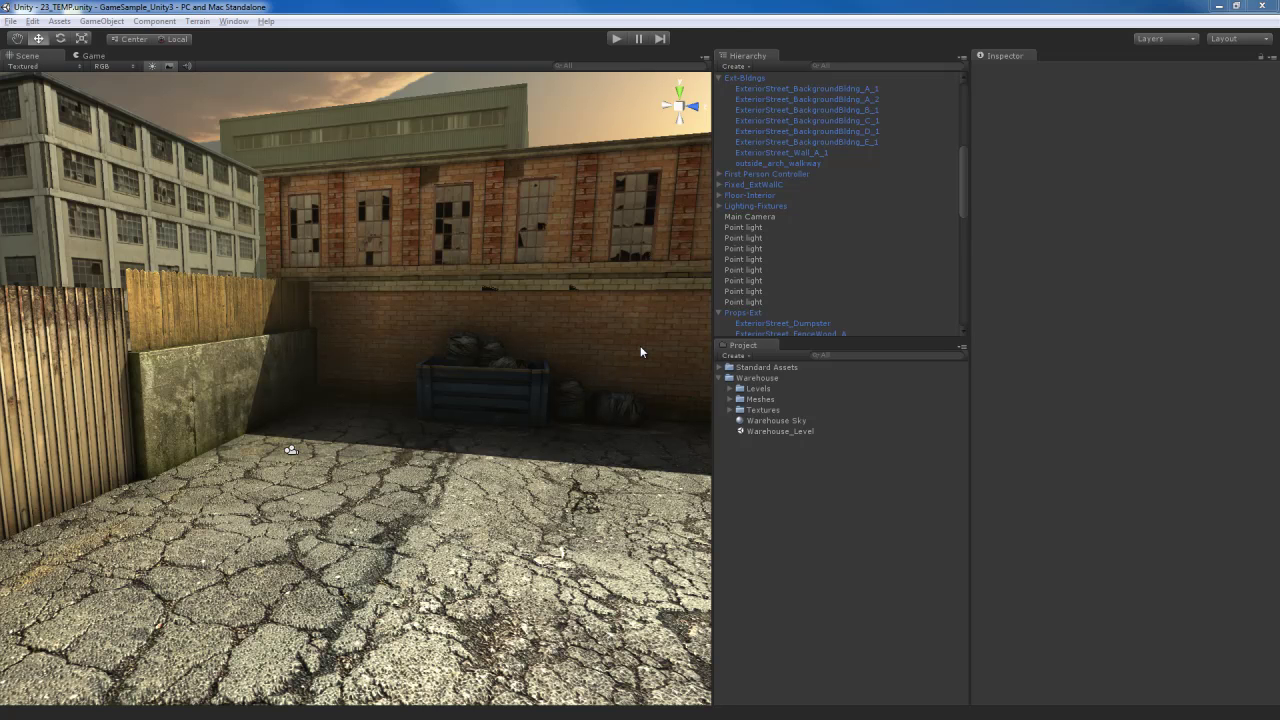
# Compare the Scene and Game views, and switch the editor to the 2 by 3 layout
pyautogui.click(93, 56)
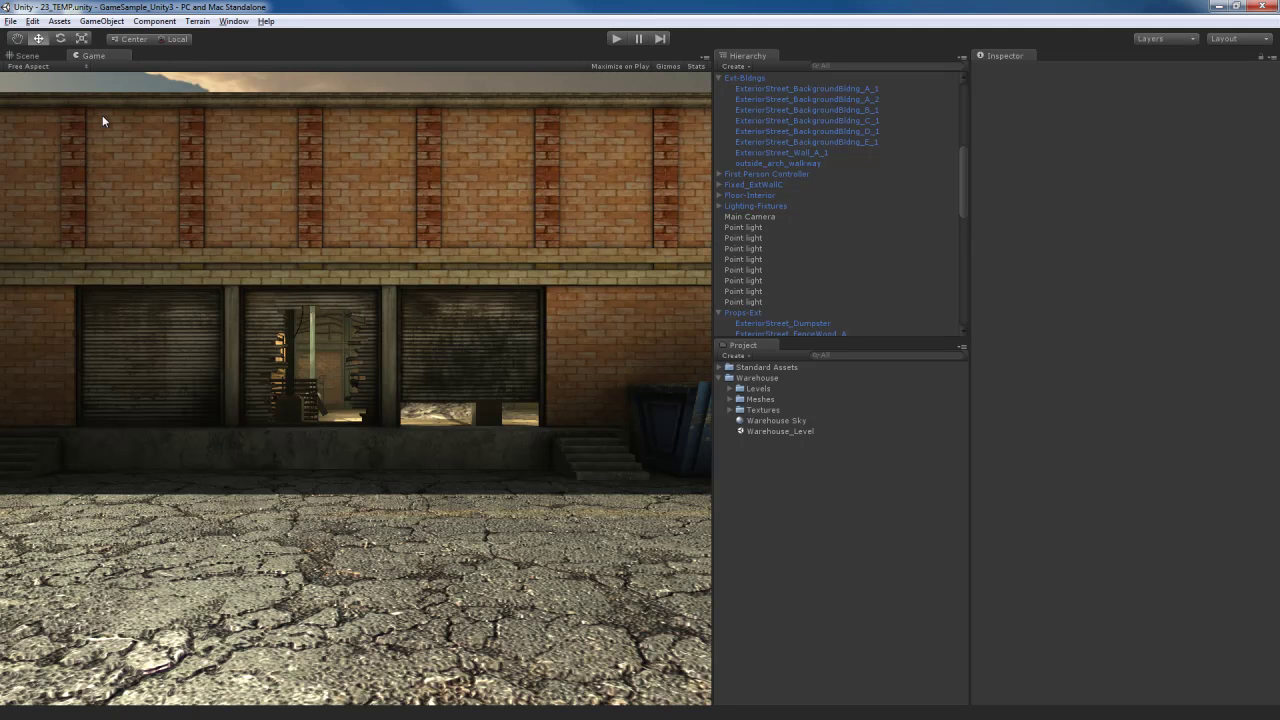
pyautogui.click(30, 56)
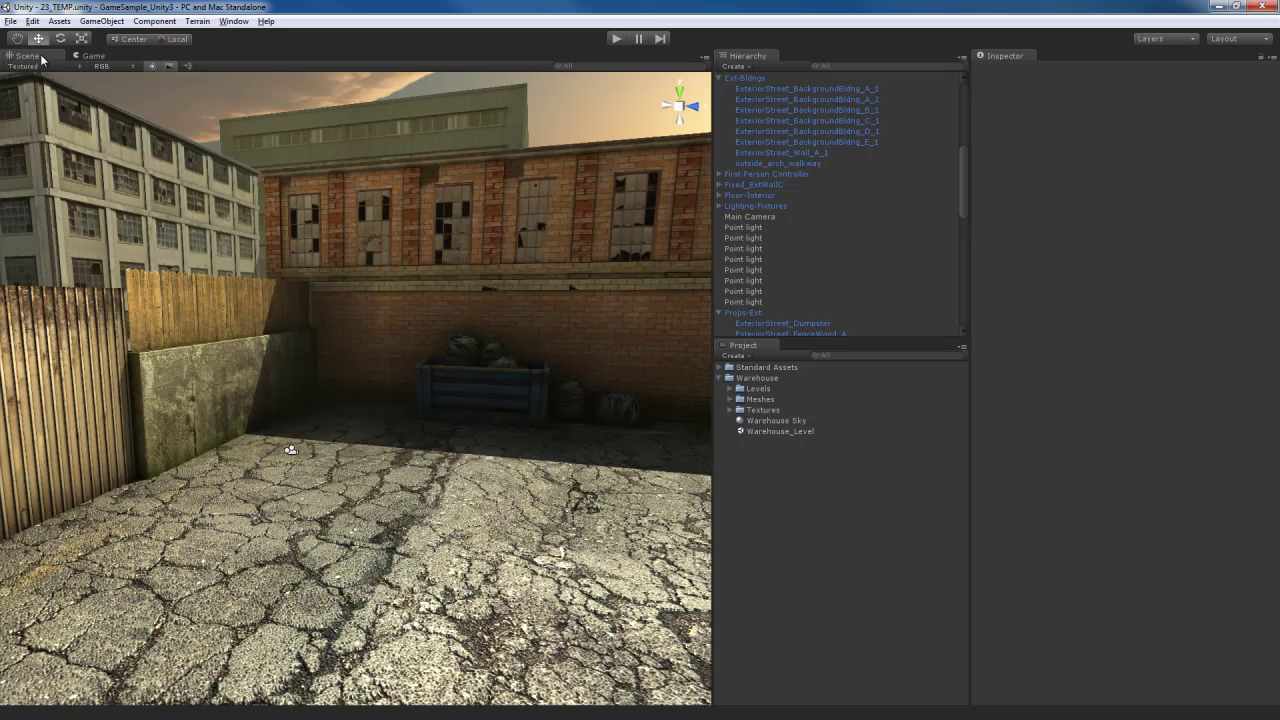
pyautogui.click(86, 56)
pyautogui.click(50, 57)
pyautogui.click(1232, 39)
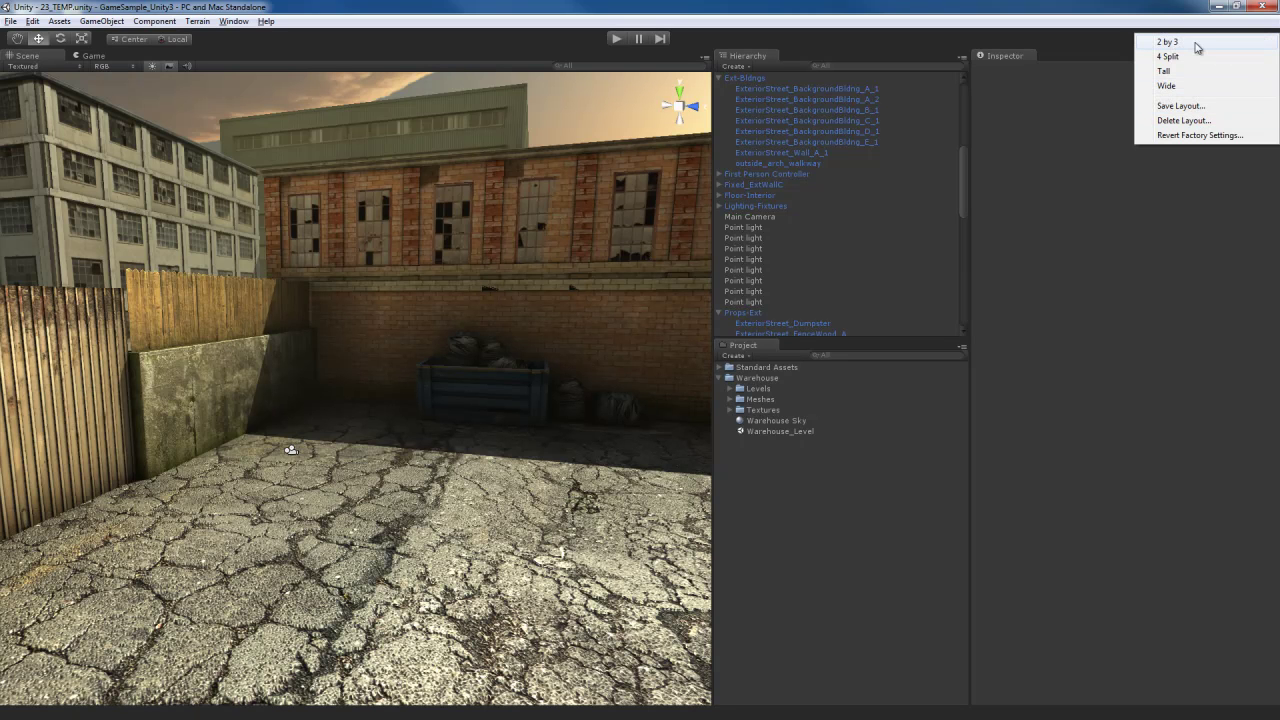
pyautogui.click(1168, 42)
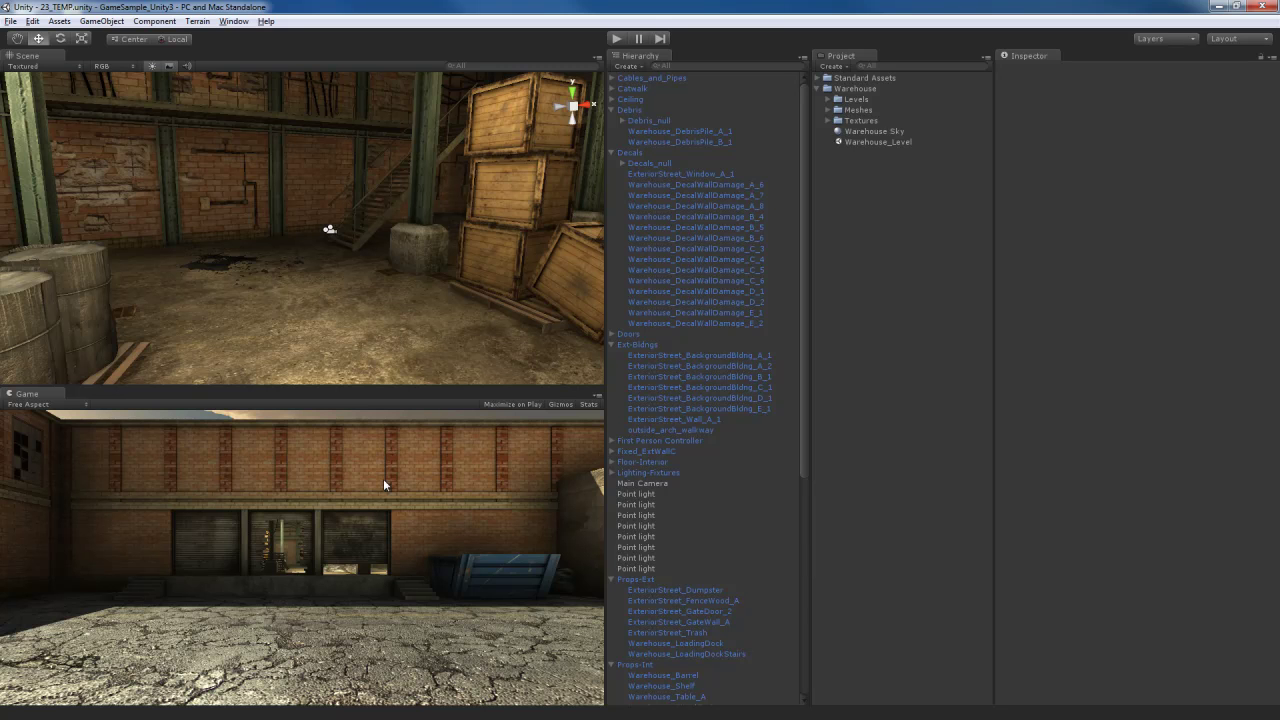
# Delete the standalone Main Camera that sits at the root level of the scene
pyautogui.keyDown('alt'); pyautogui.moveTo(385, 238); pyautogui.dragTo(346, 297); pyautogui.keyUp('alt')
pyautogui.press('w')
pyautogui.press('d')
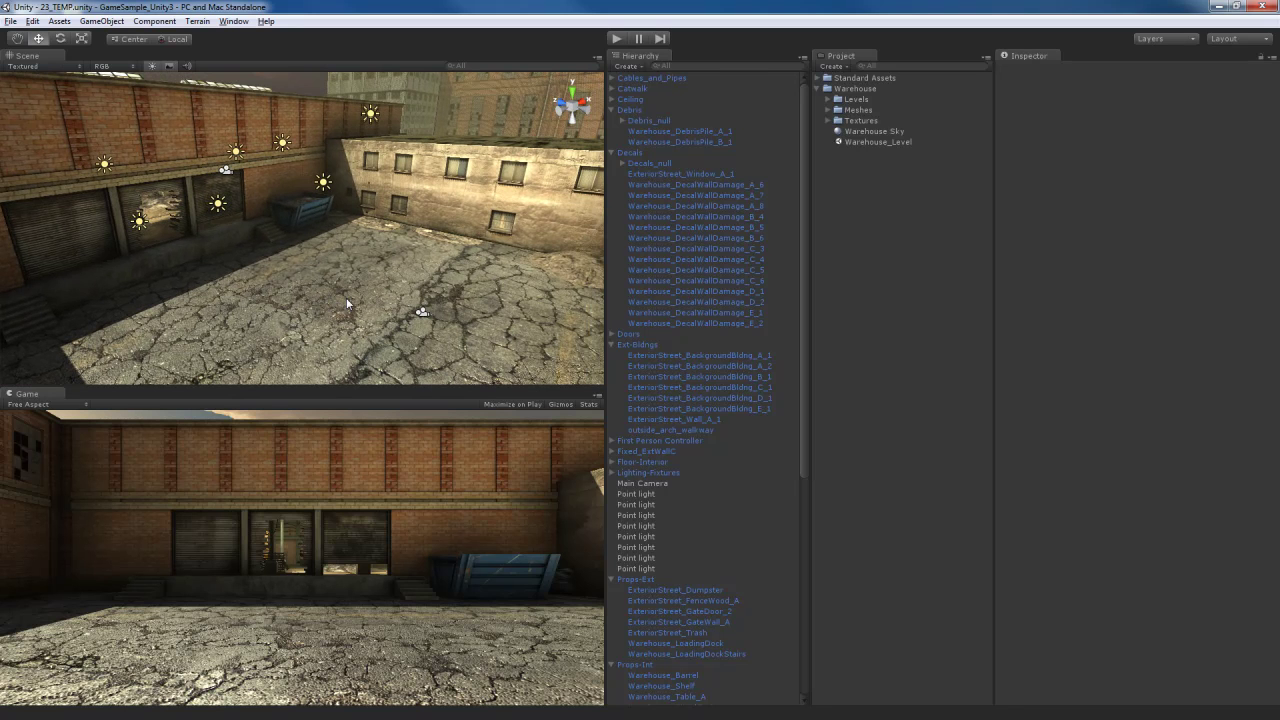
pyautogui.keyDown('alt'); pyautogui.moveTo(376, 277); pyautogui.dragTo(396, 279); pyautogui.keyUp('alt')
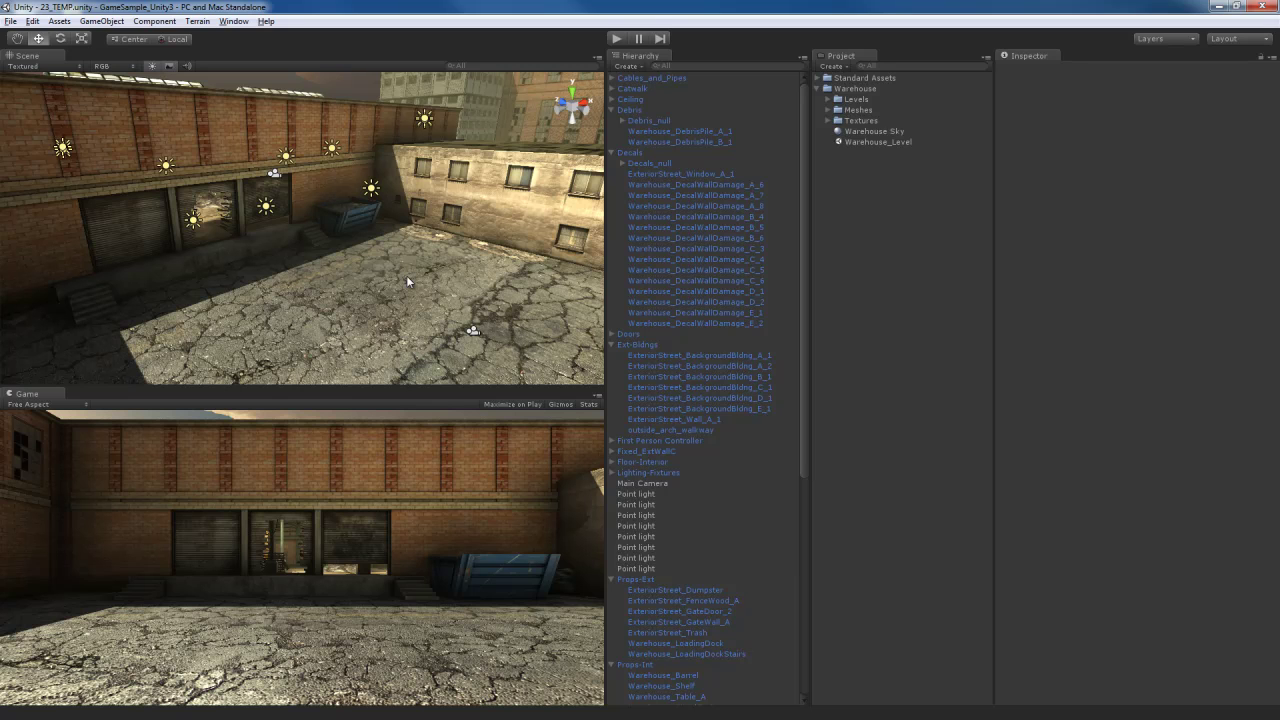
pyautogui.scroll(-8, 656, 279)
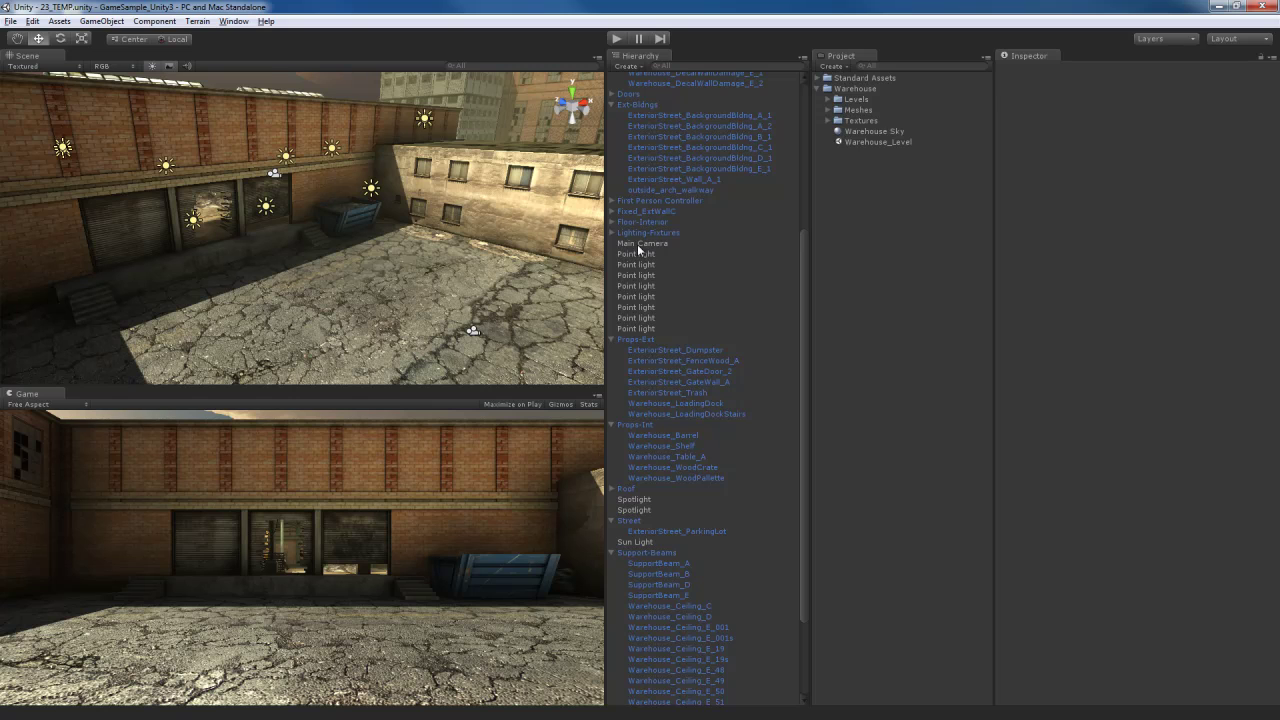
pyautogui.click(641, 244)
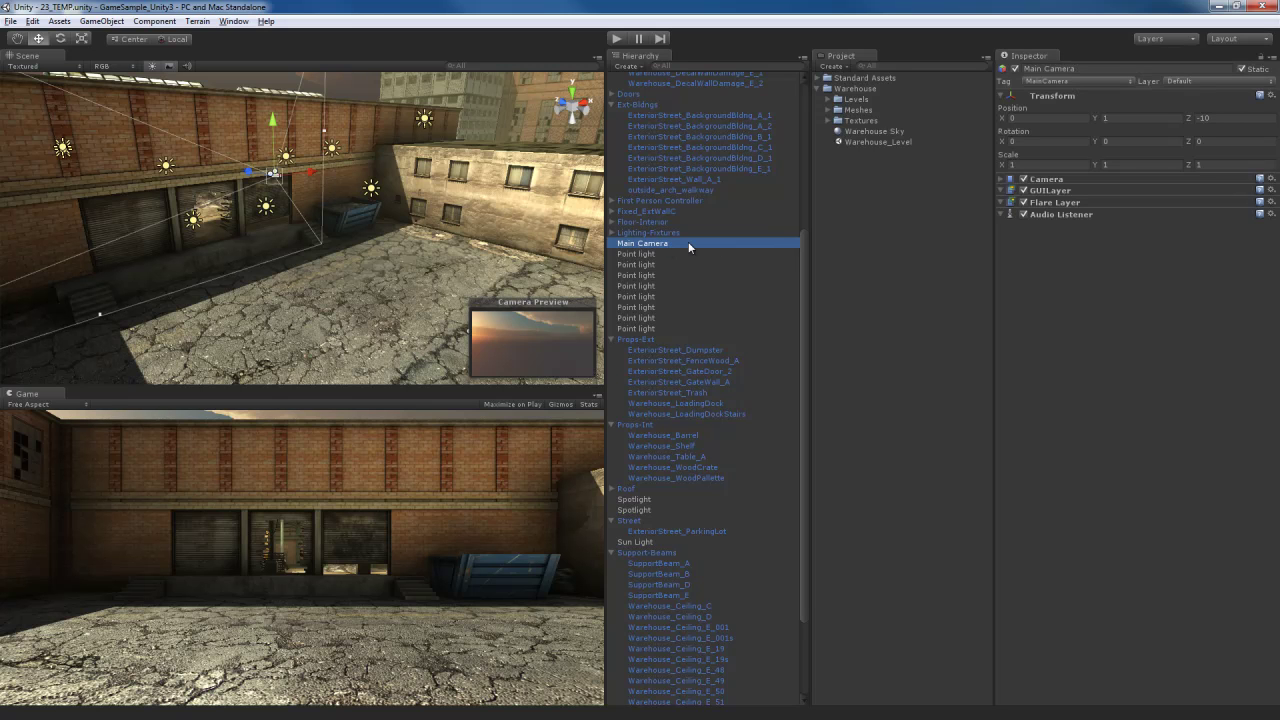
pyautogui.moveTo(471, 204); pyautogui.dragTo(520, 261, button='right')
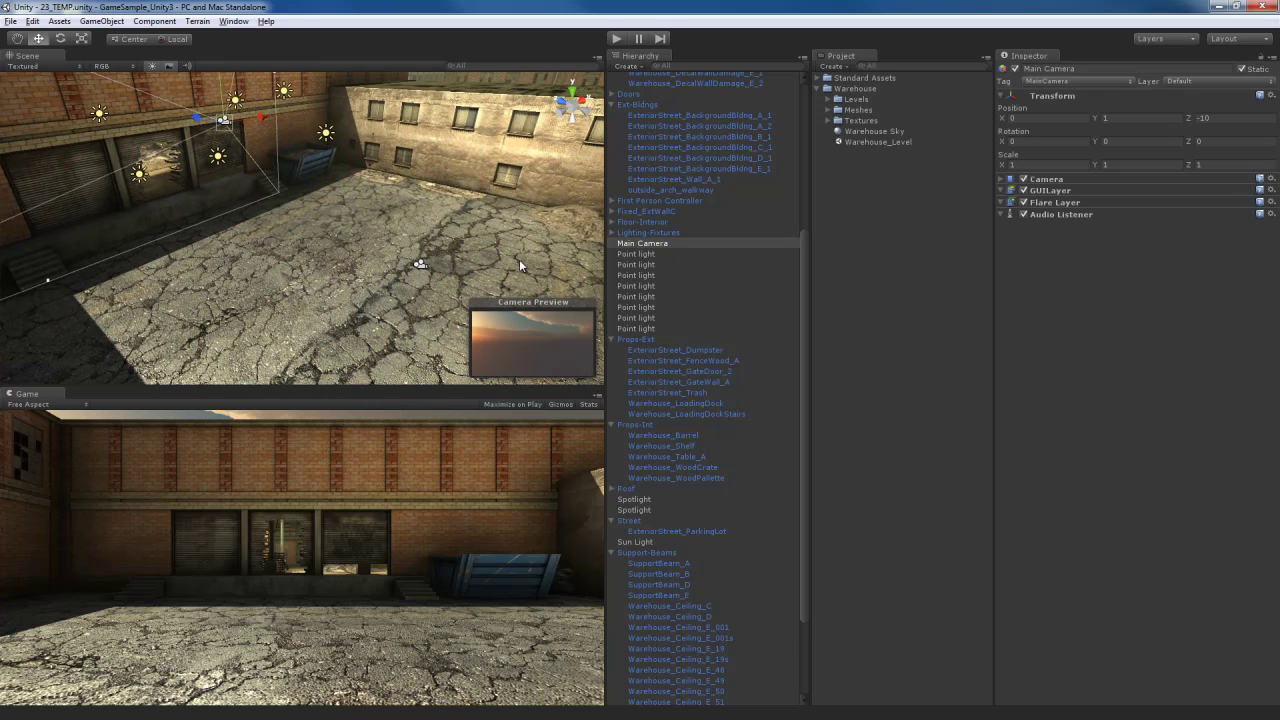
pyautogui.click(660, 243)
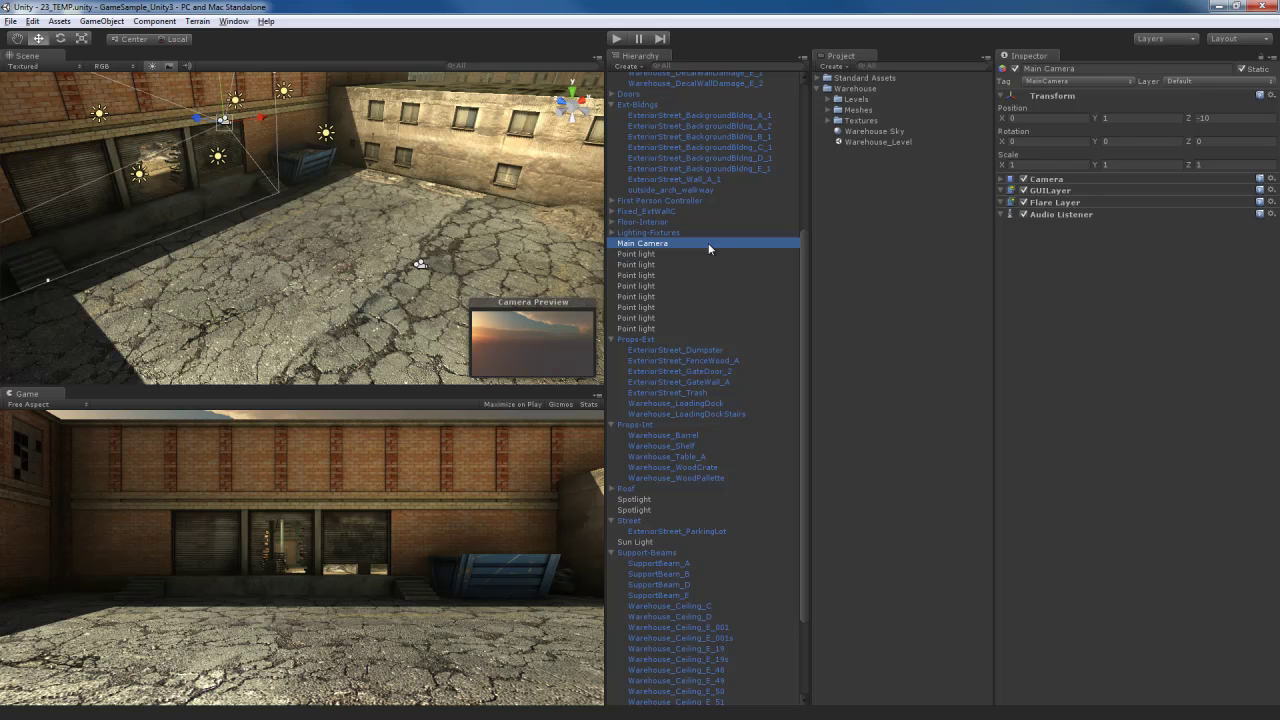
pyautogui.press('Delete')
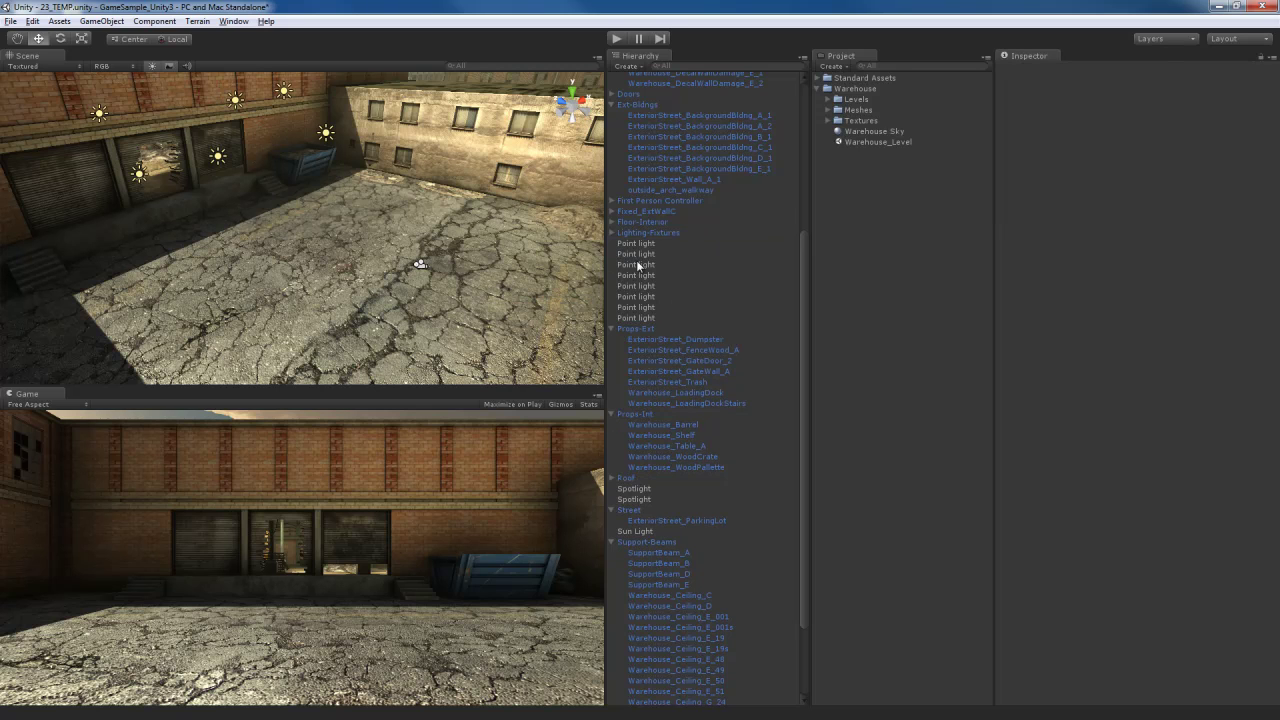
# Add the Bloom and Flares image effect to the First Person Controller's Main Camera, accepting the loss of the prefab parent
pyautogui.click(418, 267)
pyautogui.click(622, 204)
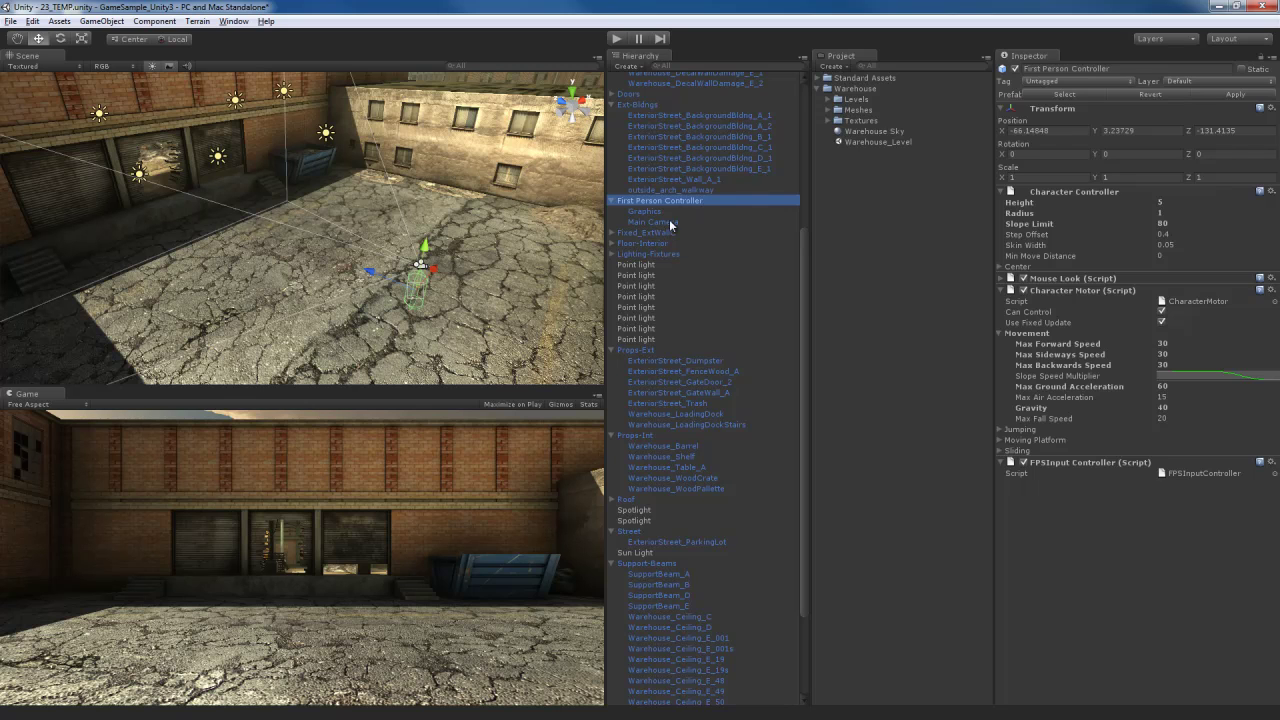
pyautogui.click(669, 221)
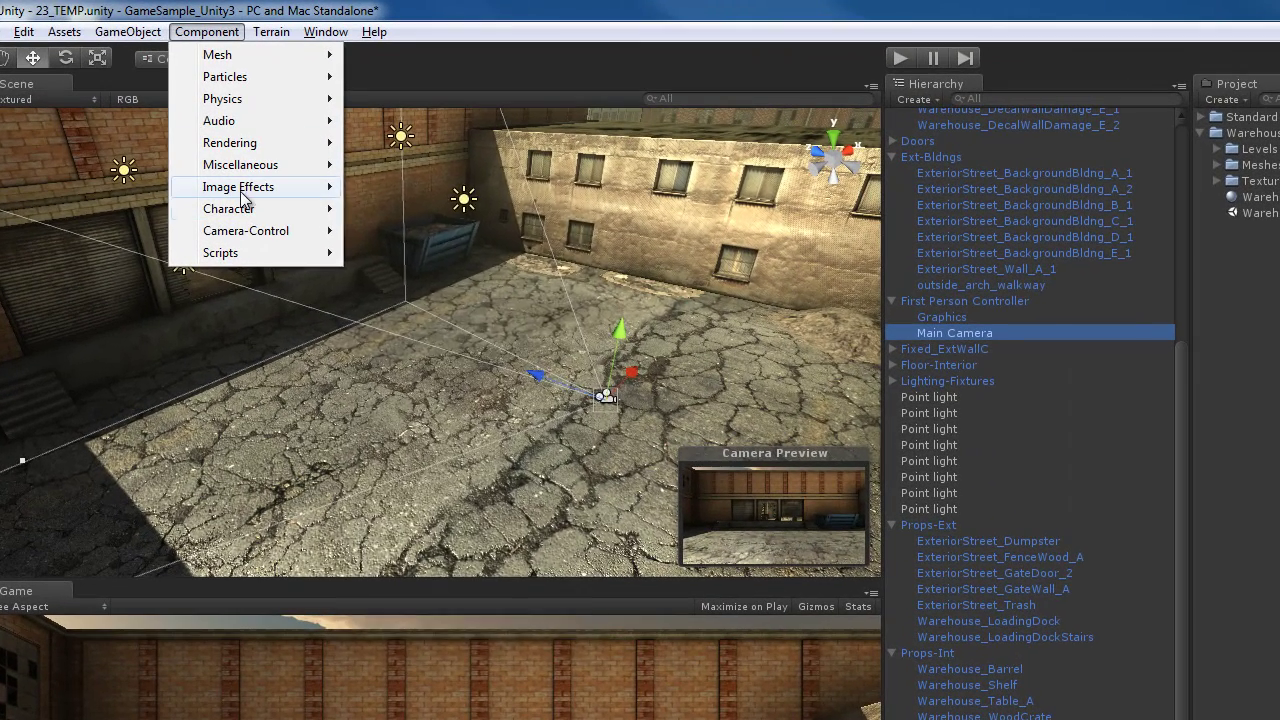
pyautogui.moveTo(177, 127)
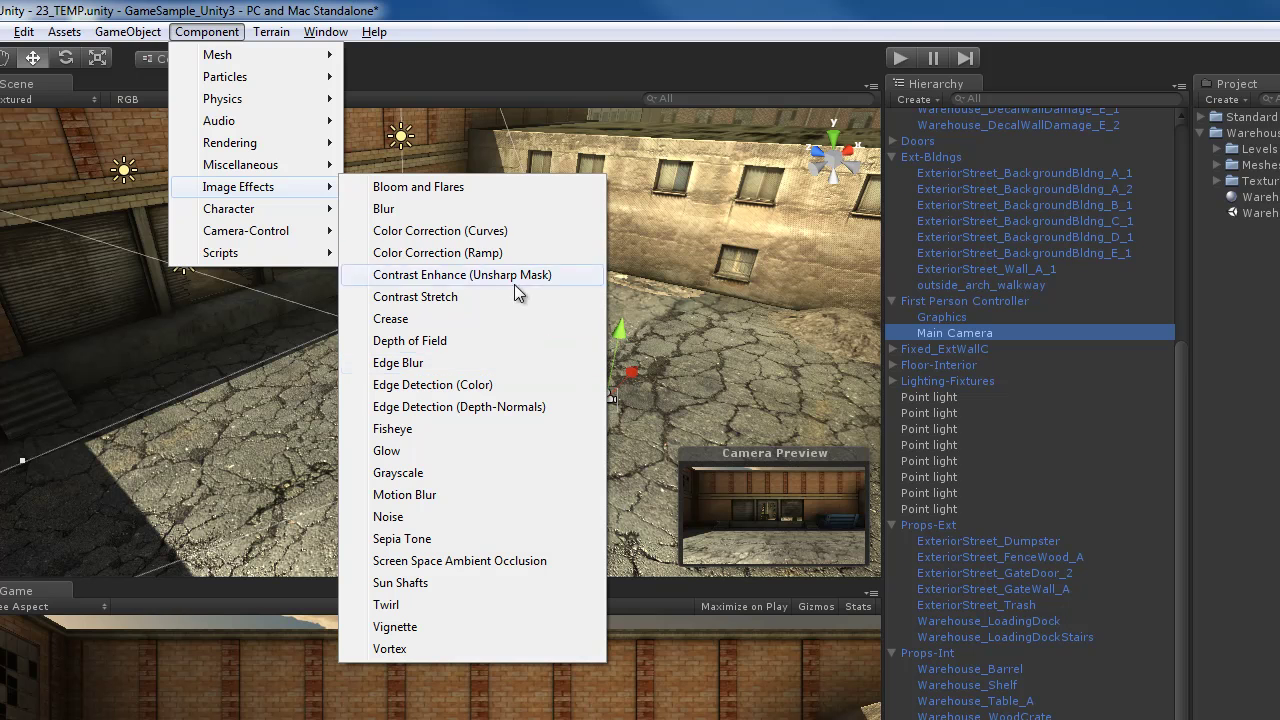
pyautogui.click(442, 187)
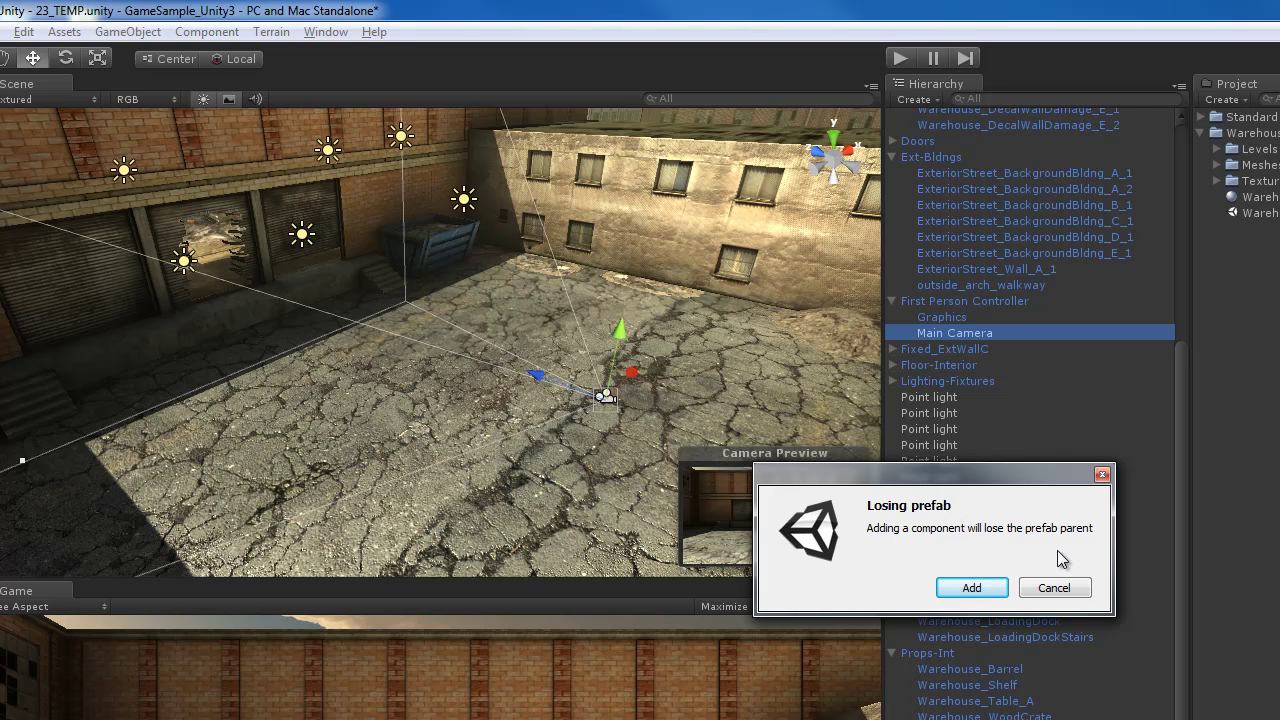
pyautogui.click(971, 588)
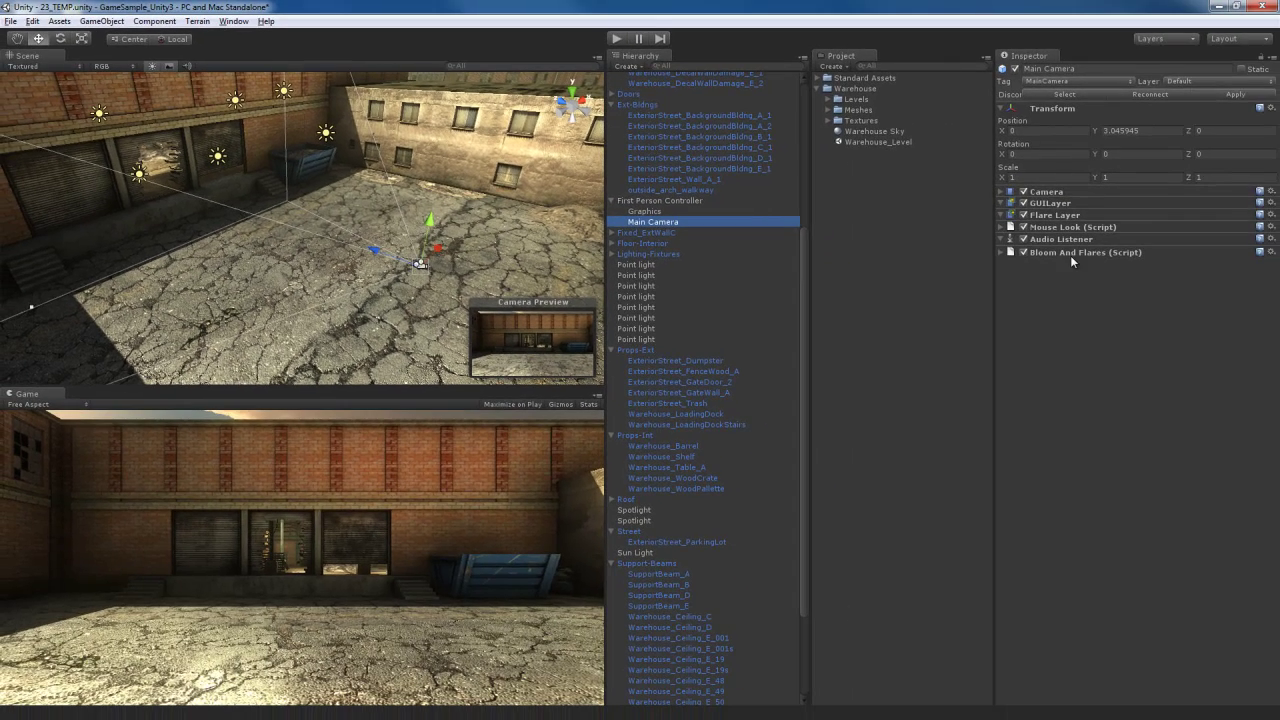
# Expand the Bloom and Flares settings and compare the Game view with the effect disabled and enabled, leaving it enabled
pyautogui.click(1070, 255)
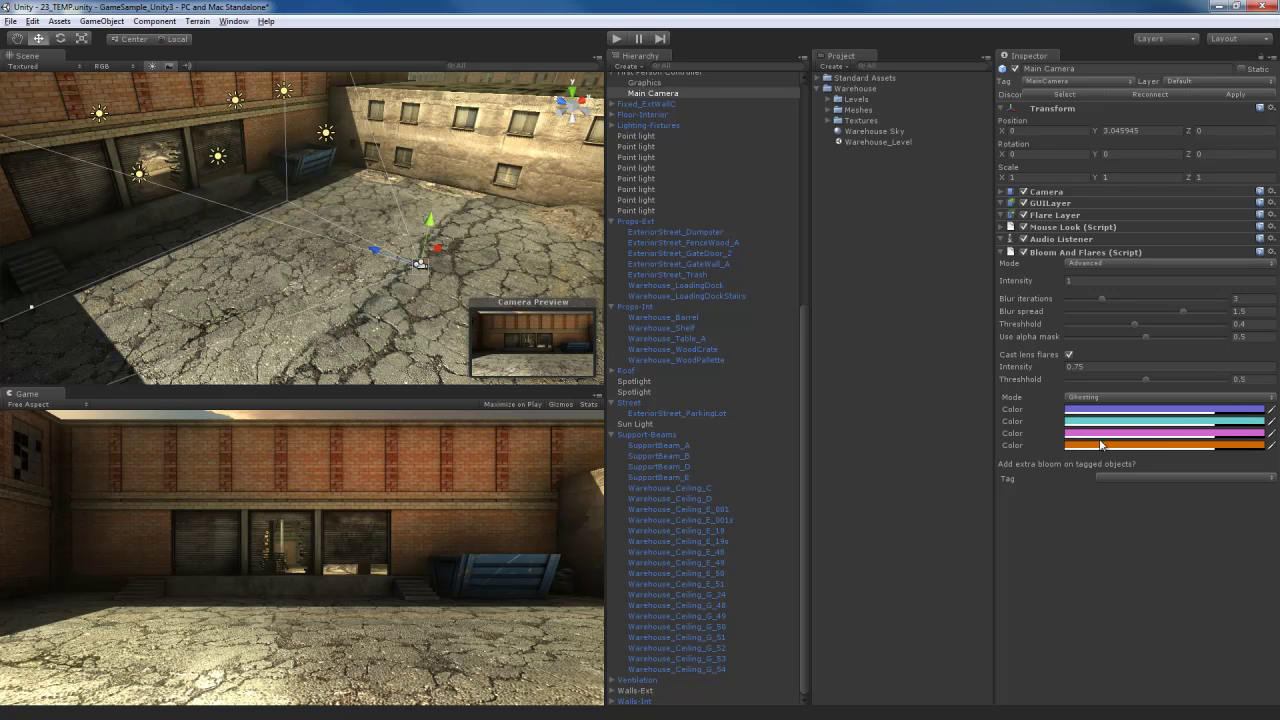
pyautogui.click(1023, 253)
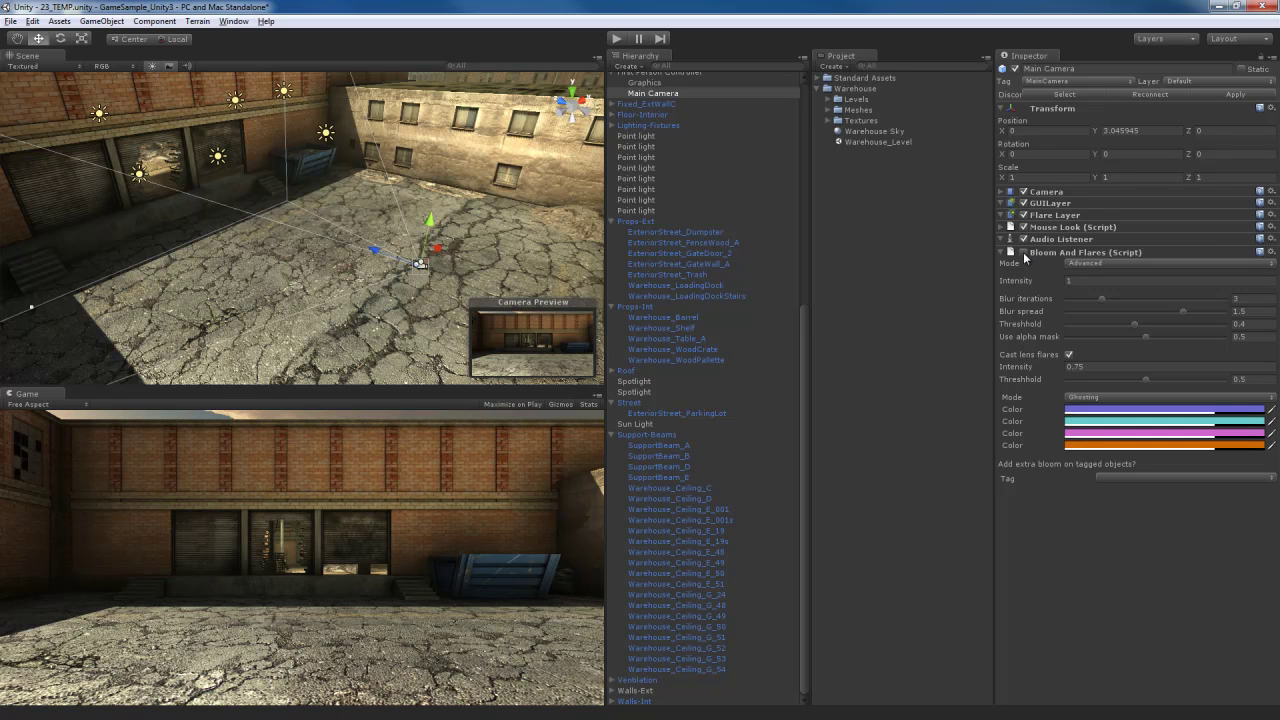
pyautogui.click(1023, 253)
pyautogui.click(1023, 253)
pyautogui.click(1023, 253)
pyautogui.click(1023, 253)
pyautogui.click(1023, 253)
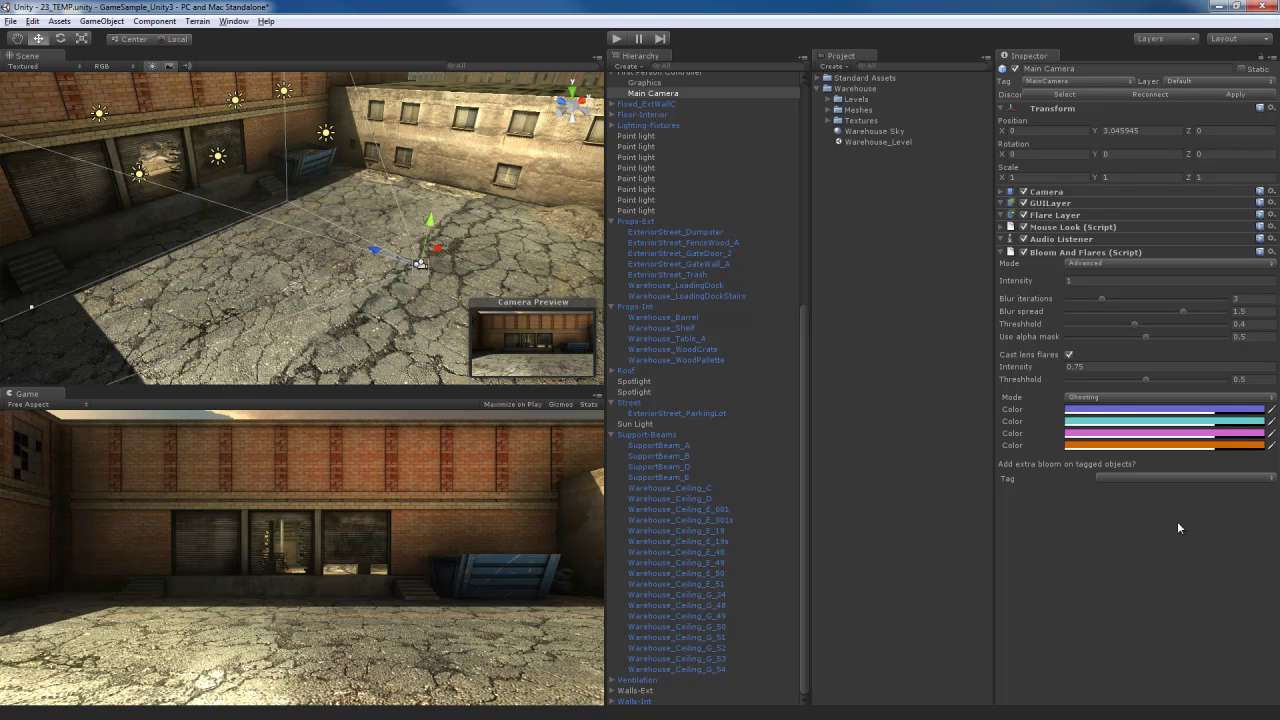
# Compare the Simple and Advanced modes of the Bloom and Flares effect, finishing with the Advanced mode
pyautogui.click(1108, 264)
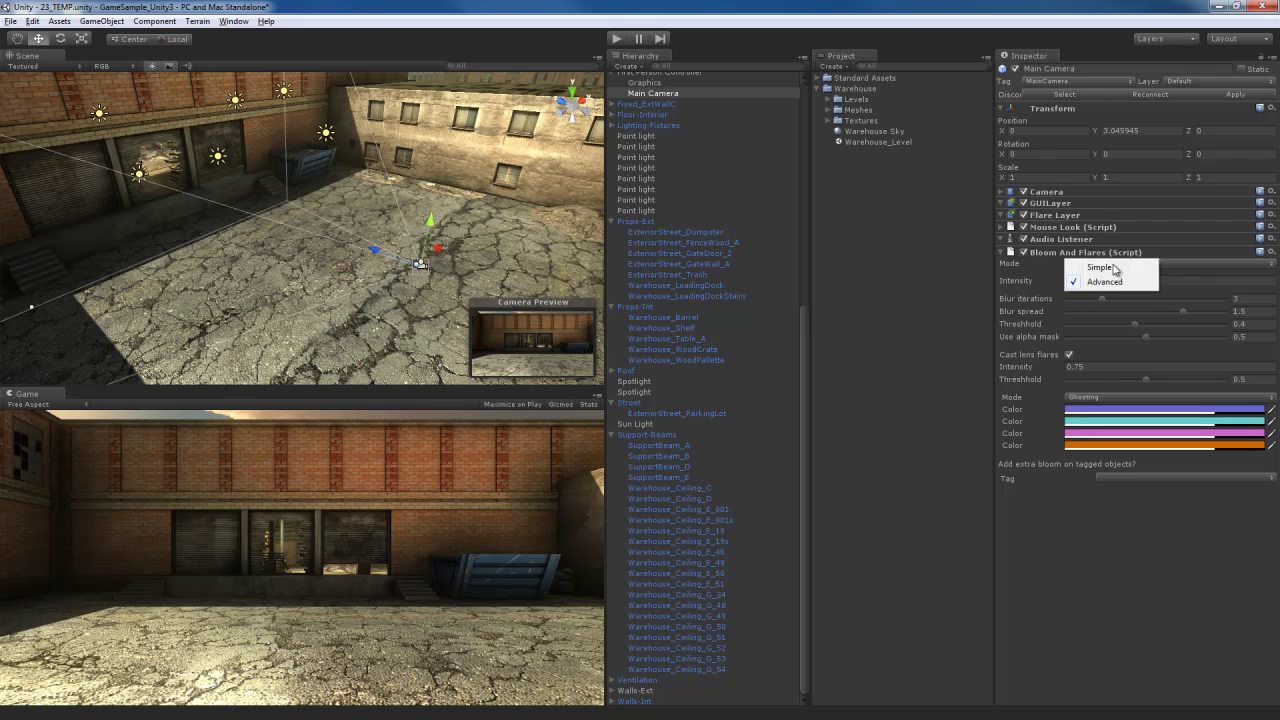
pyautogui.click(1100, 268)
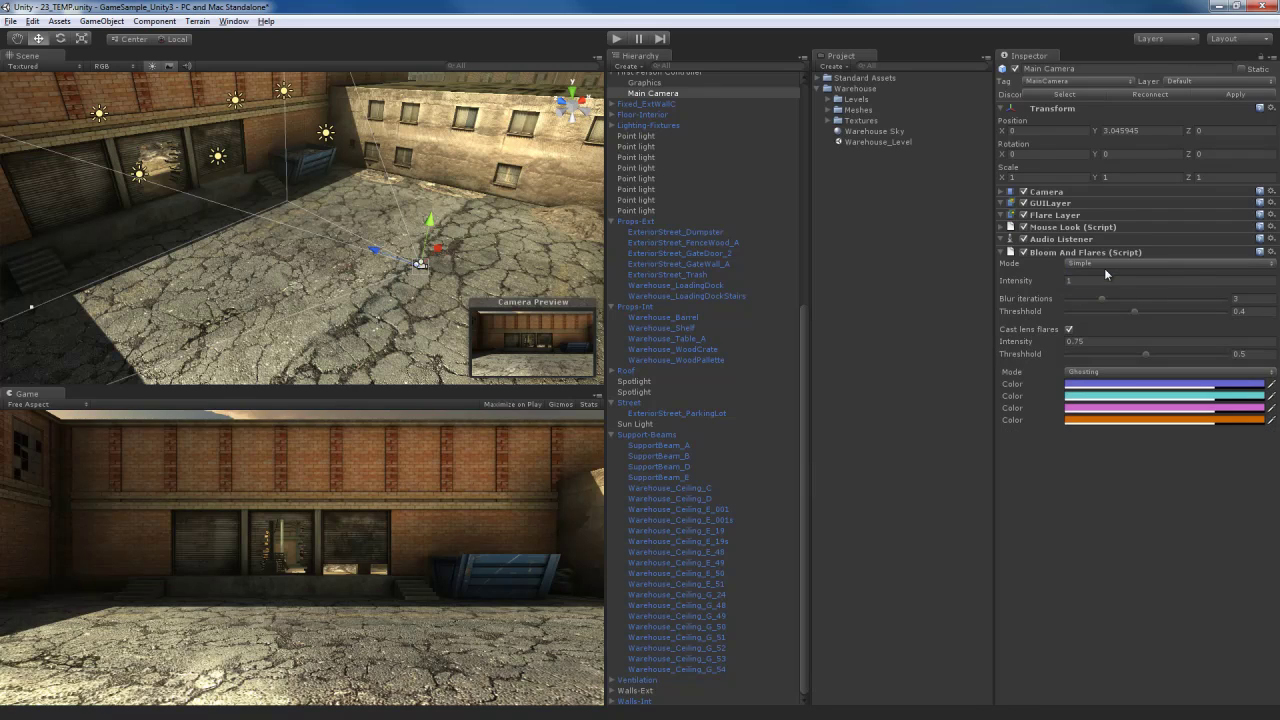
pyautogui.click(1110, 264)
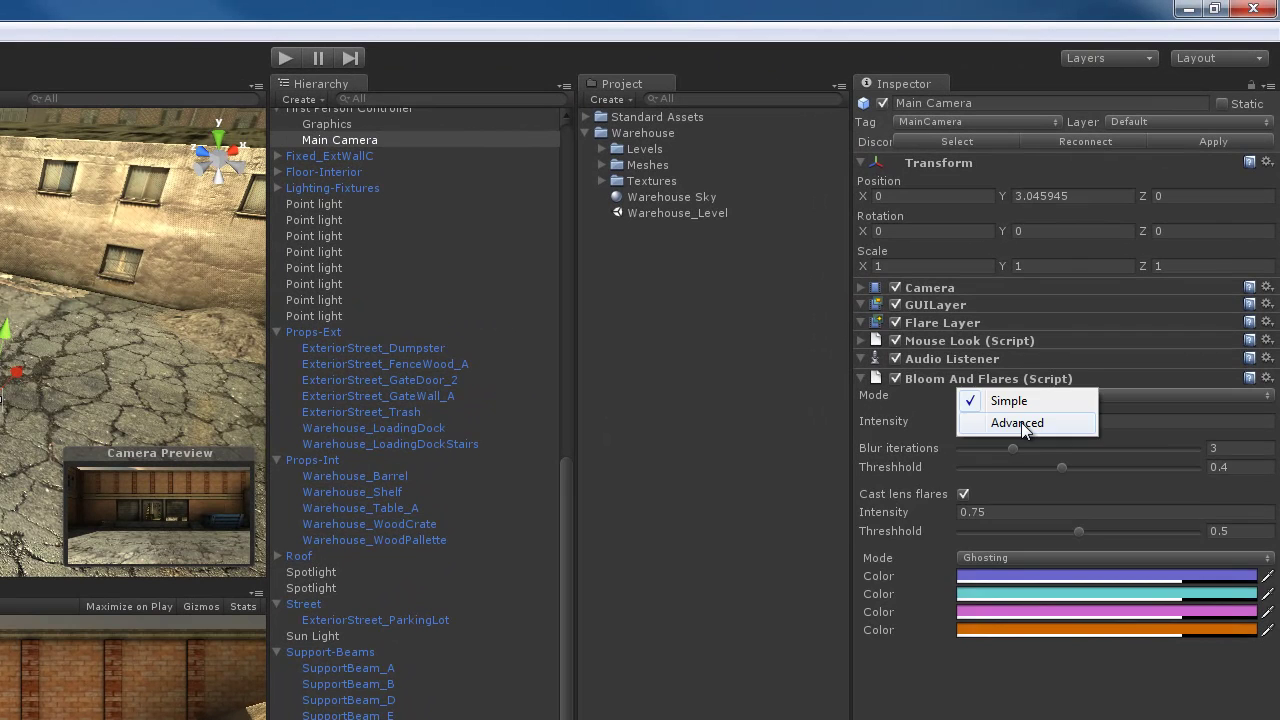
pyautogui.click(1021, 422)
pyautogui.click(1024, 396)
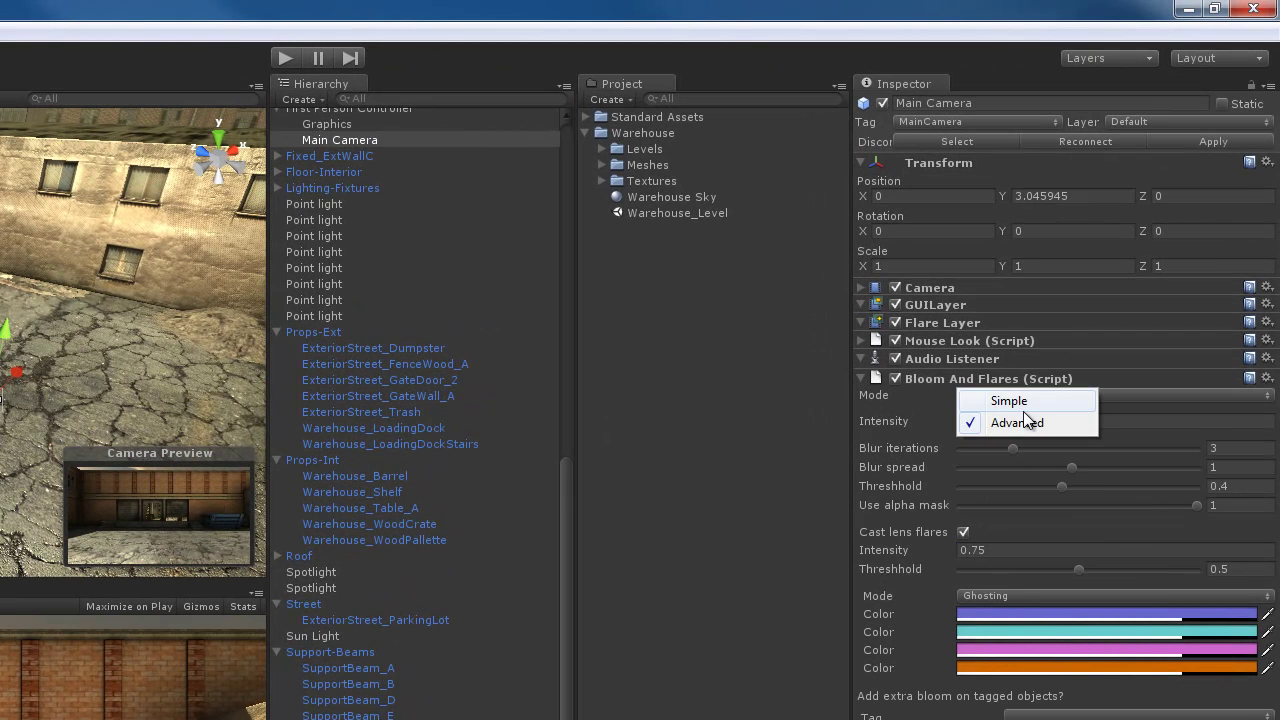
pyautogui.click(1020, 401)
pyautogui.click(1023, 394)
pyautogui.click(1024, 424)
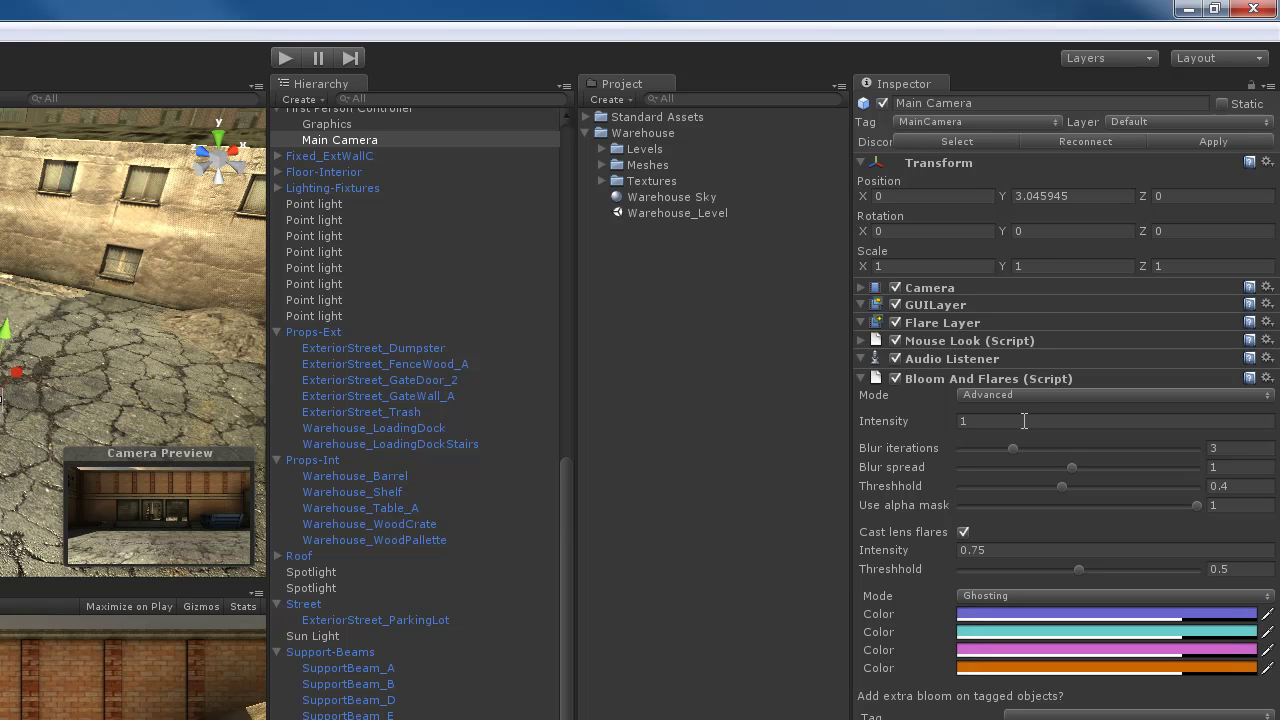
pyautogui.click(1022, 396)
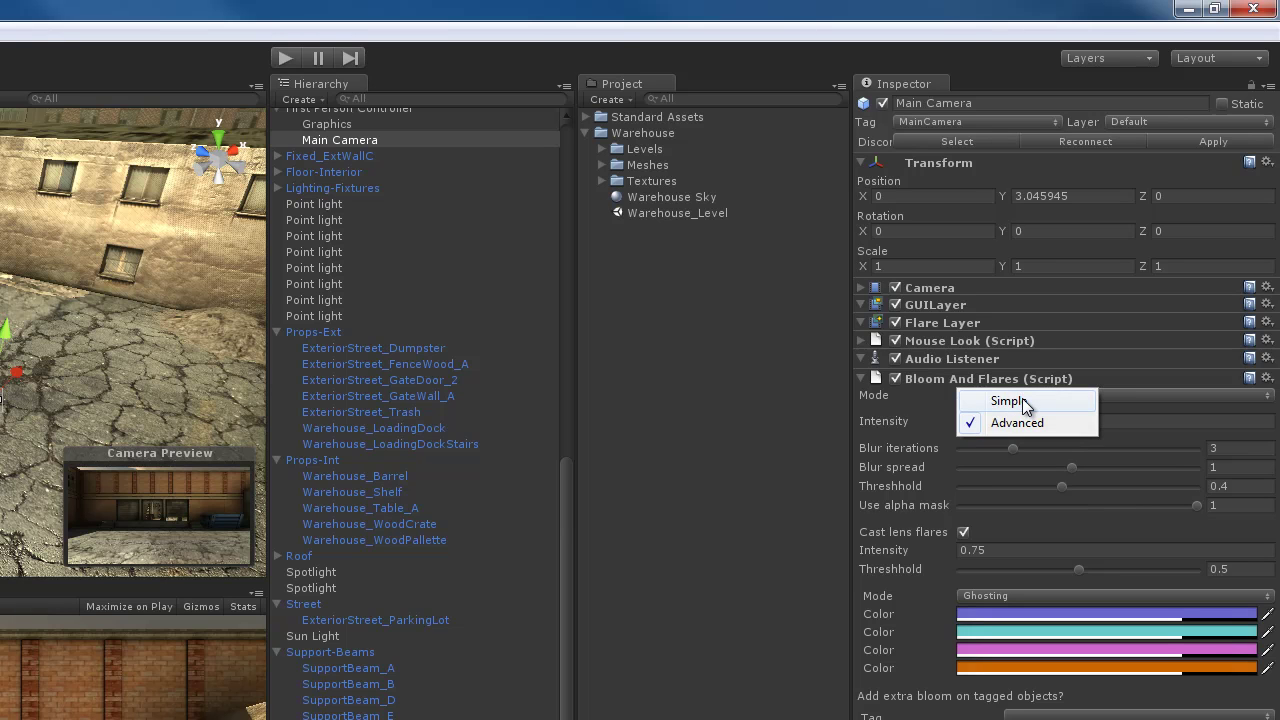
pyautogui.click(1024, 401)
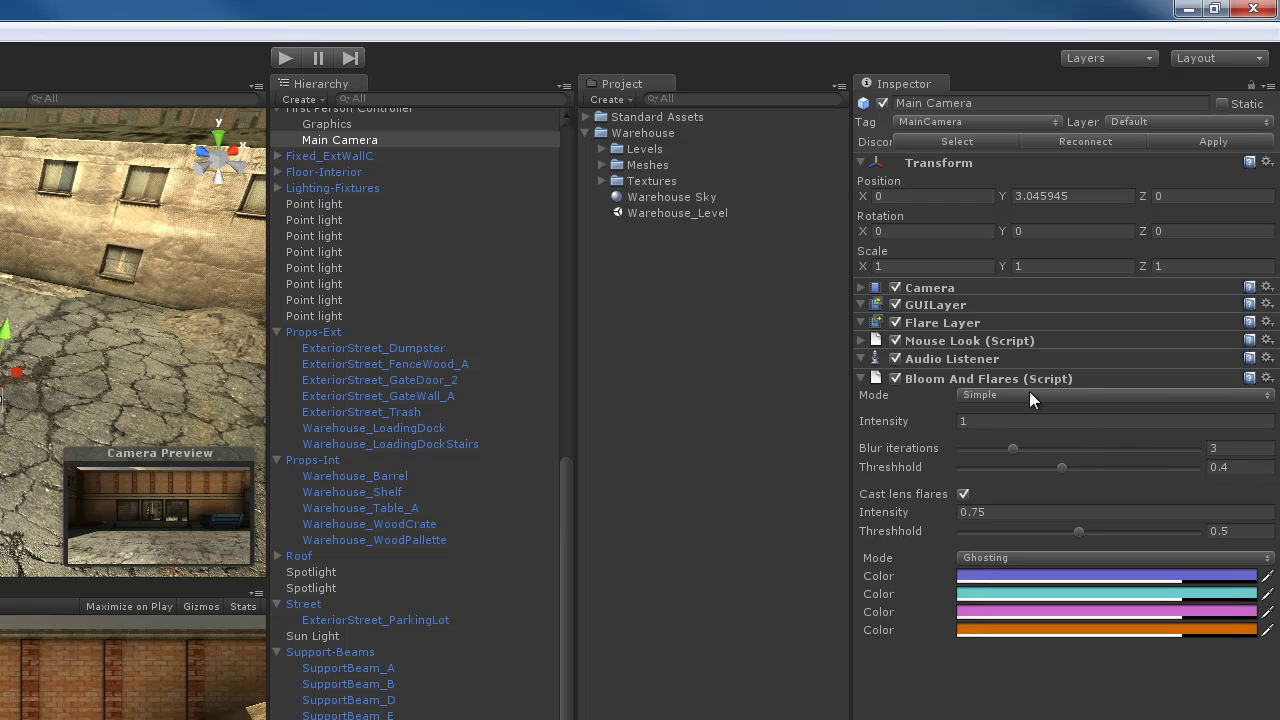
pyautogui.click(1029, 394)
pyautogui.click(1025, 428)
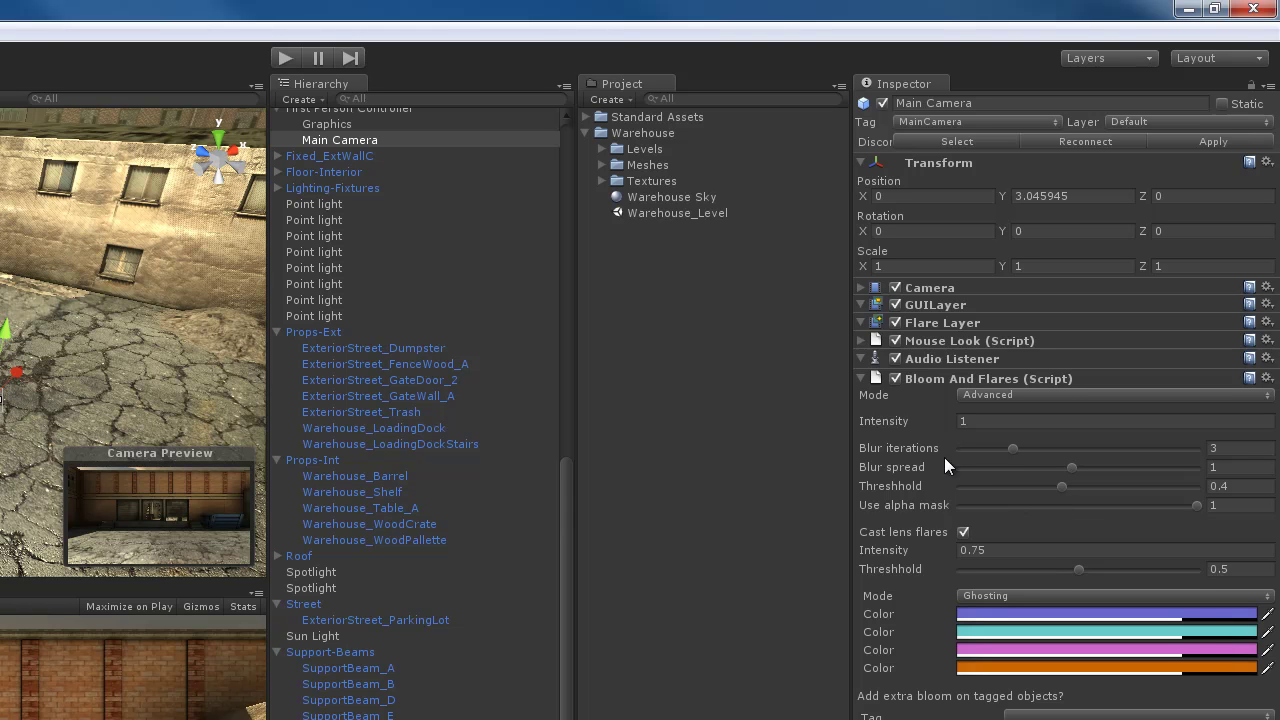
# Raise the Bloom and Flares intensity to about 8.21
pyautogui.click(880, 428)
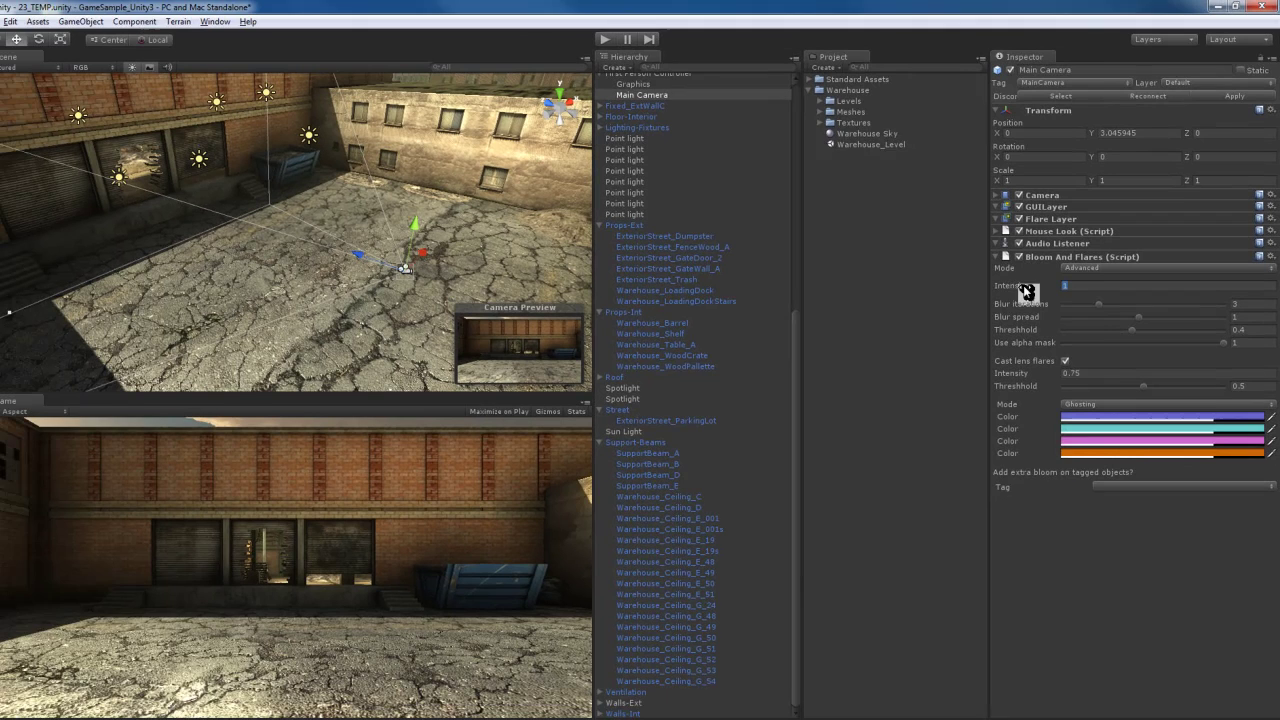
pyautogui.moveTo(1027, 291); pyautogui.dragTo(1177, 281)
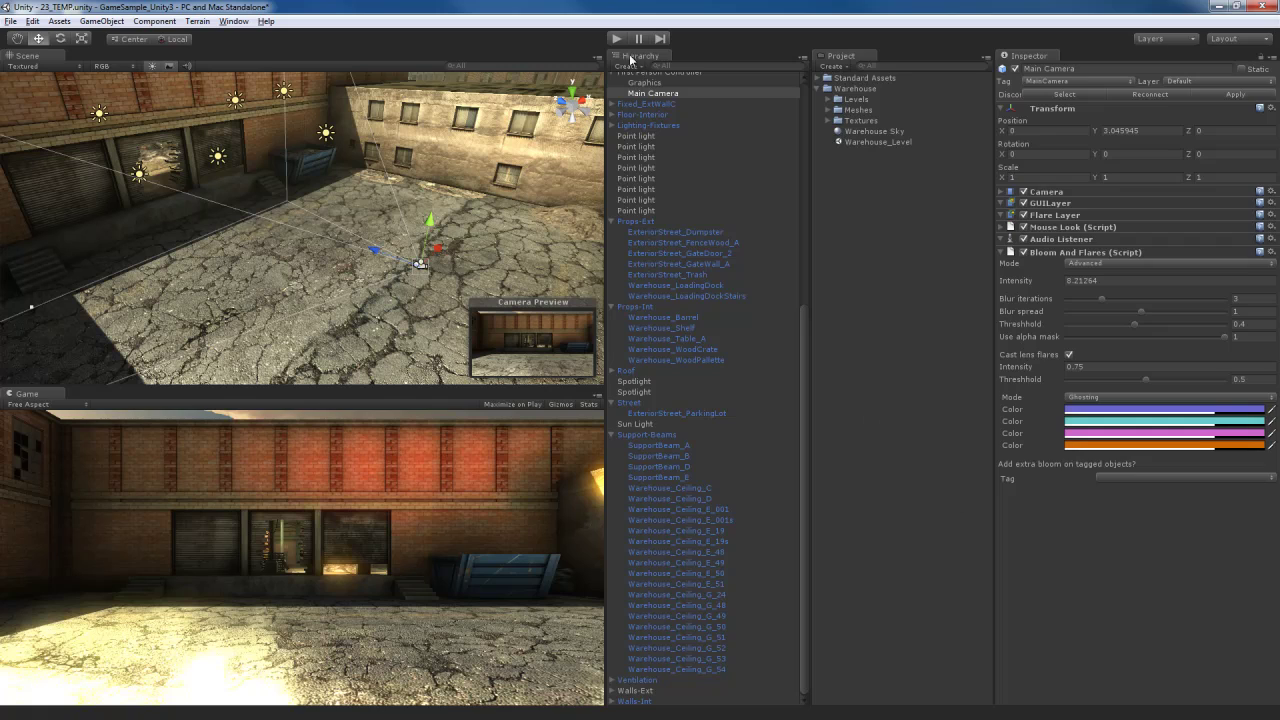
# Run the level and walk around the outdoor yard, examining the bloom on the sky, walls and pavement
pyautogui.hotkey('ctrl', 'p')
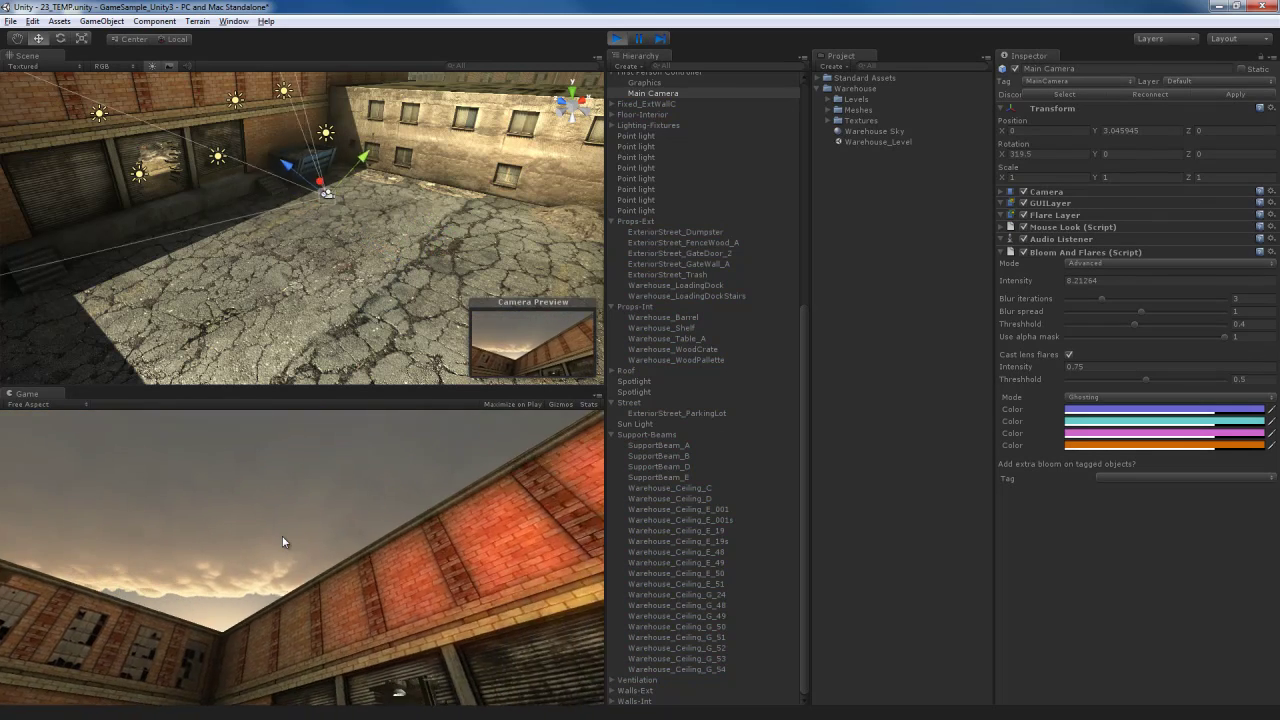
pyautogui.press('s')
pyautogui.press('w')
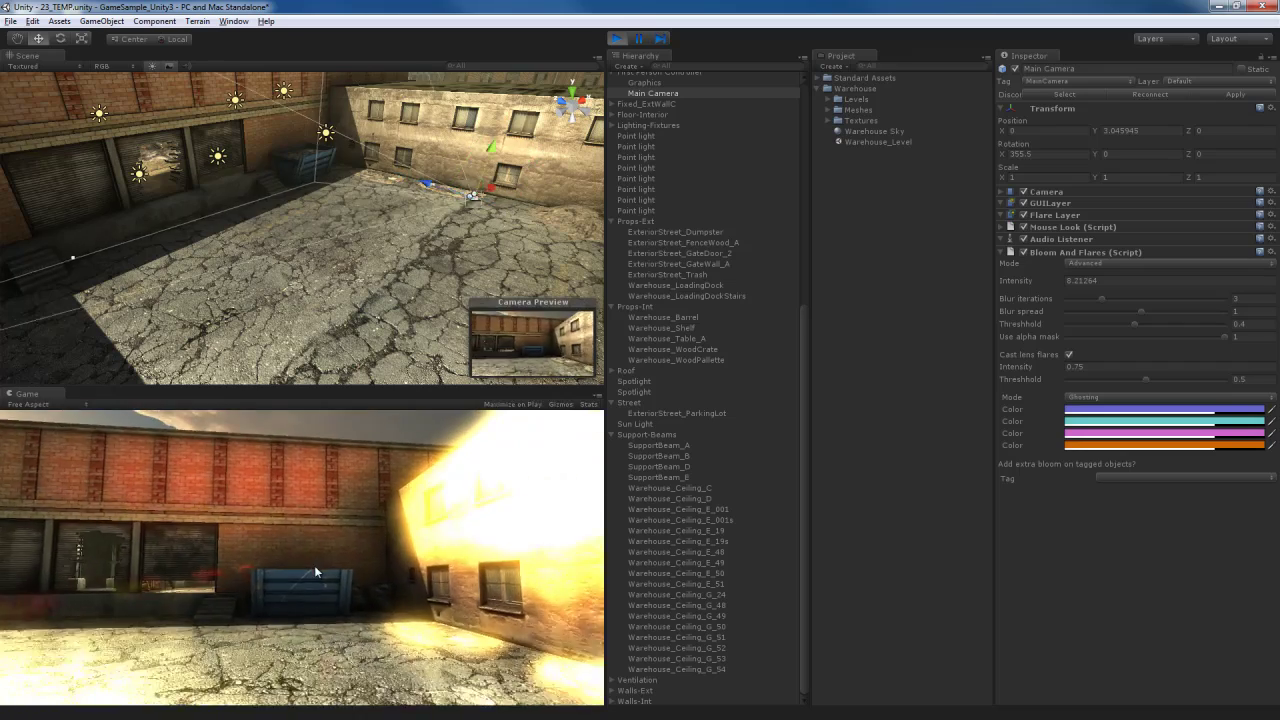
pyautogui.press('s')
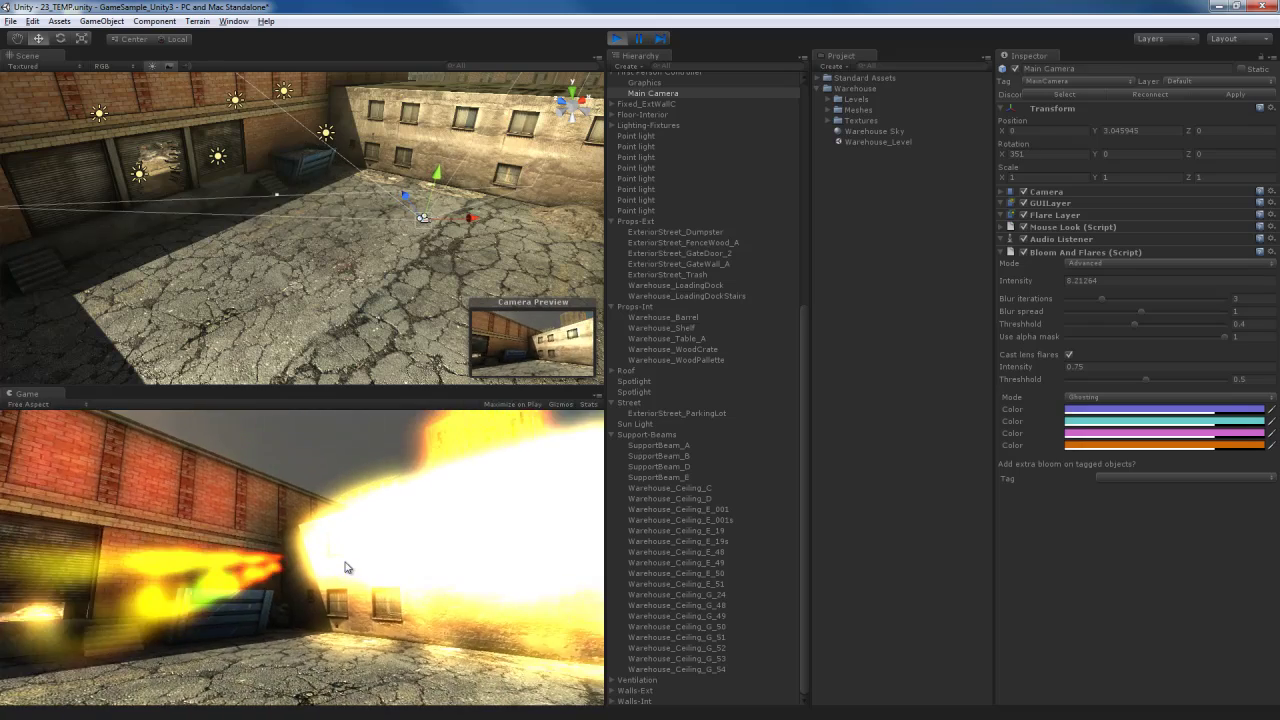
pyautogui.press('w')
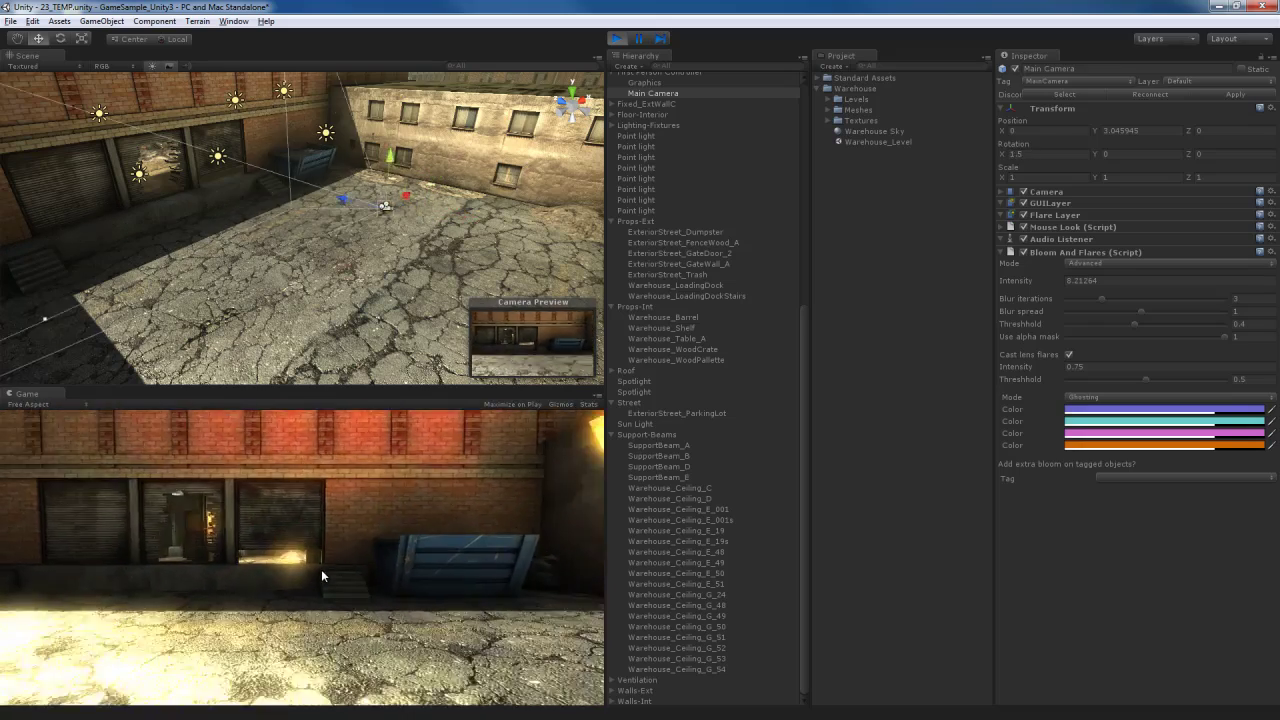
pyautogui.press('w')
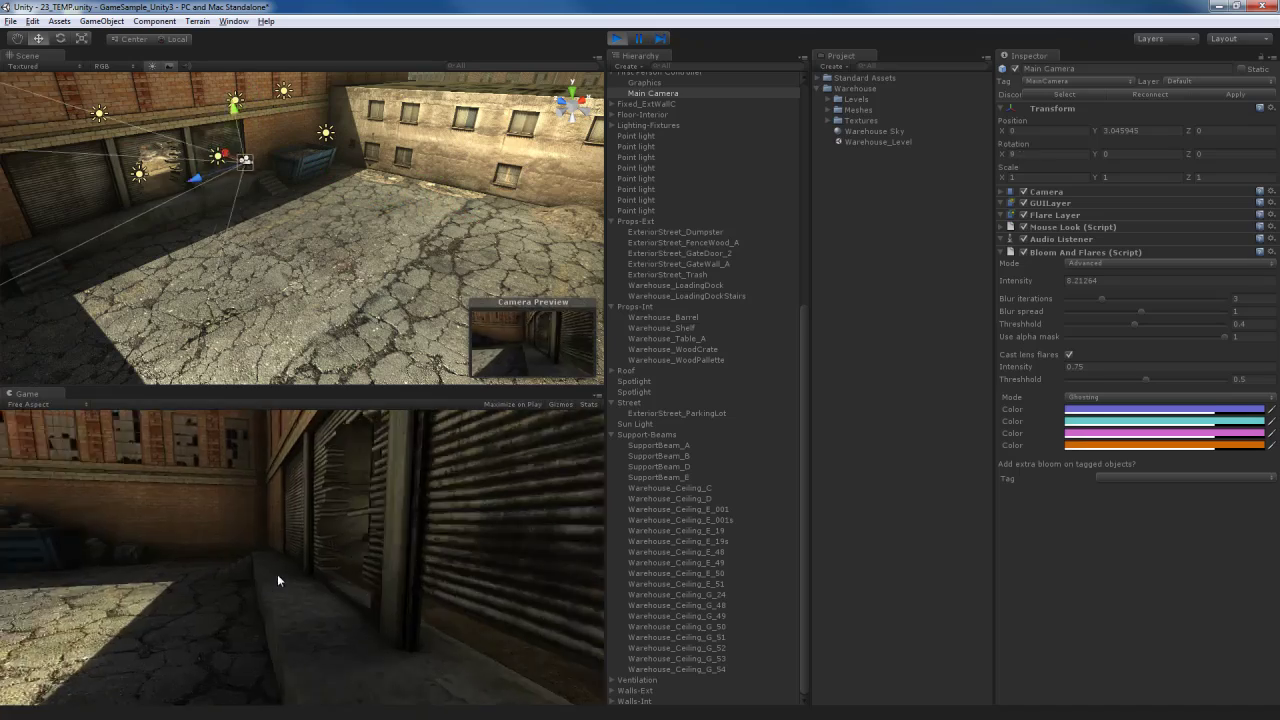
# Walk into the warehouse interior to examine the bloom and lens flares around its lights and skylights, and stop play mode
pyautogui.press('w')
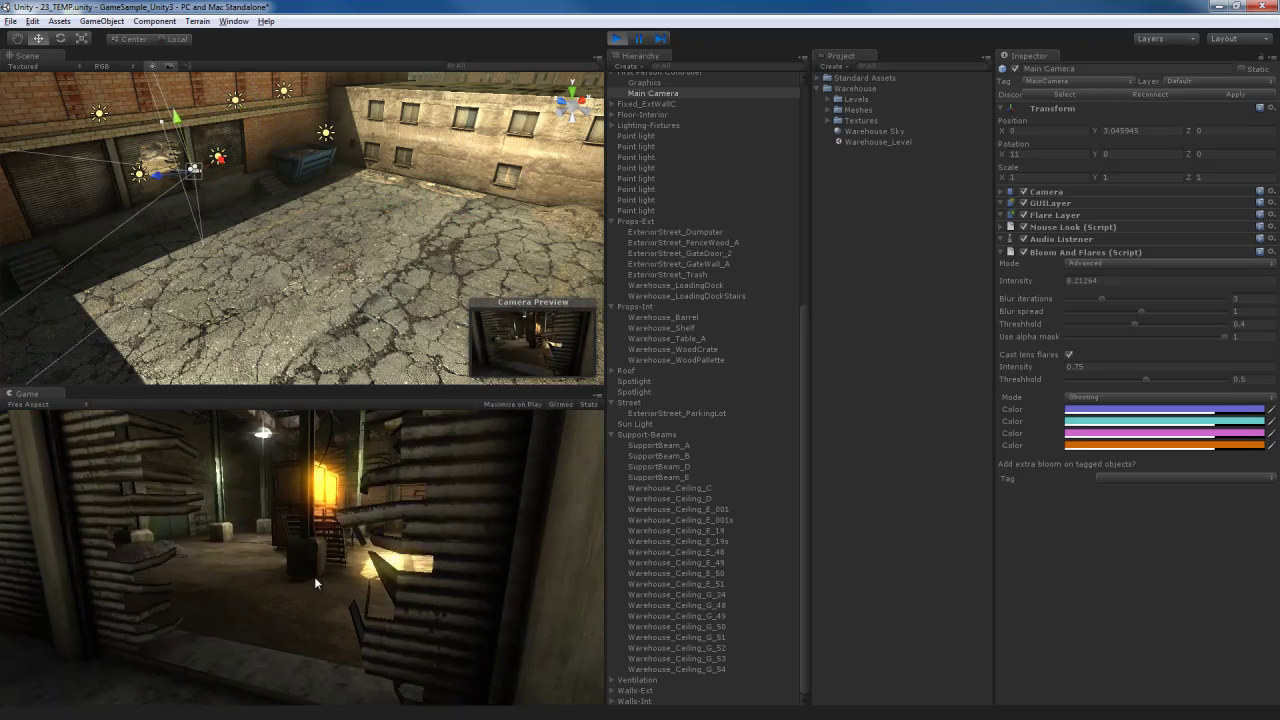
pyautogui.press('w')
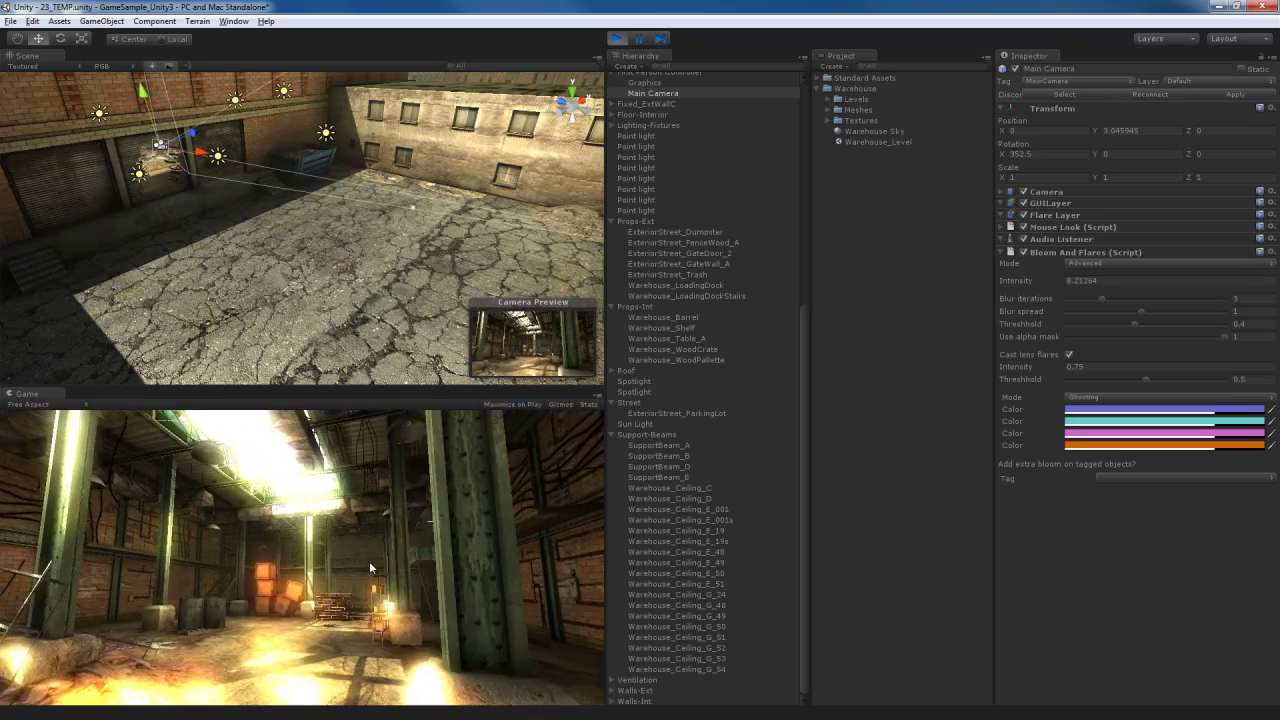
pyautogui.press('w')
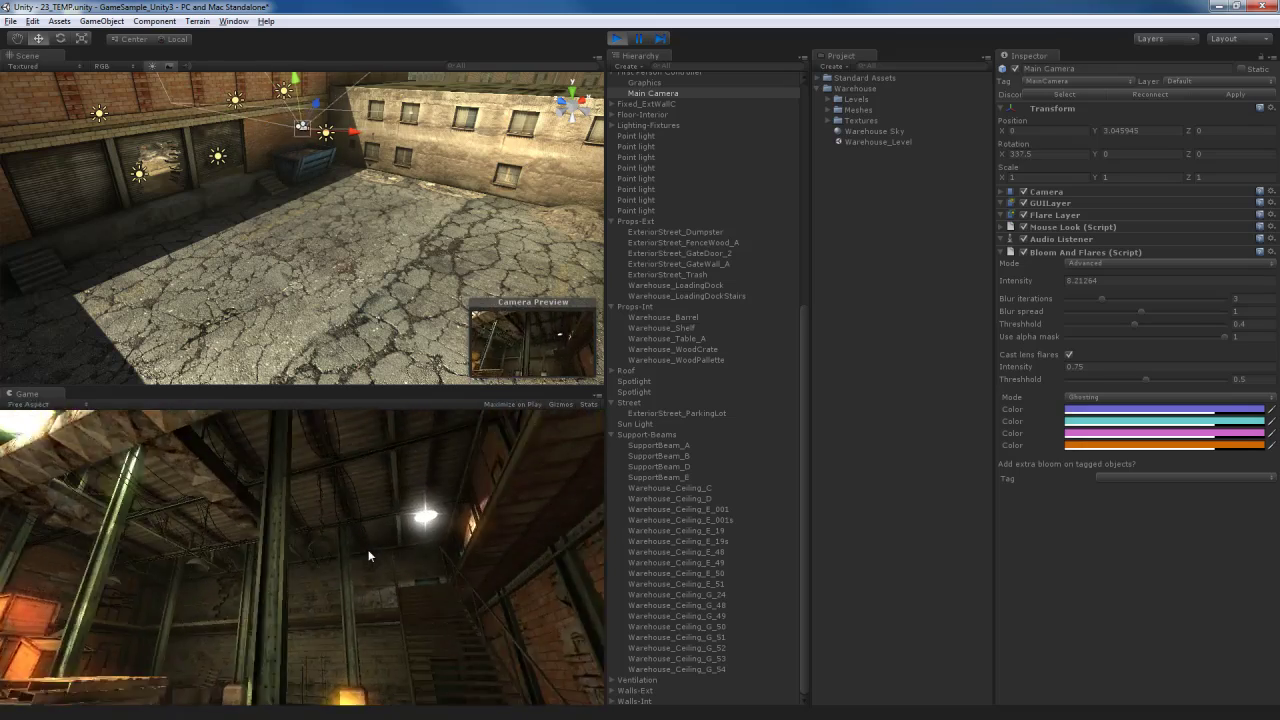
pyautogui.press('w')
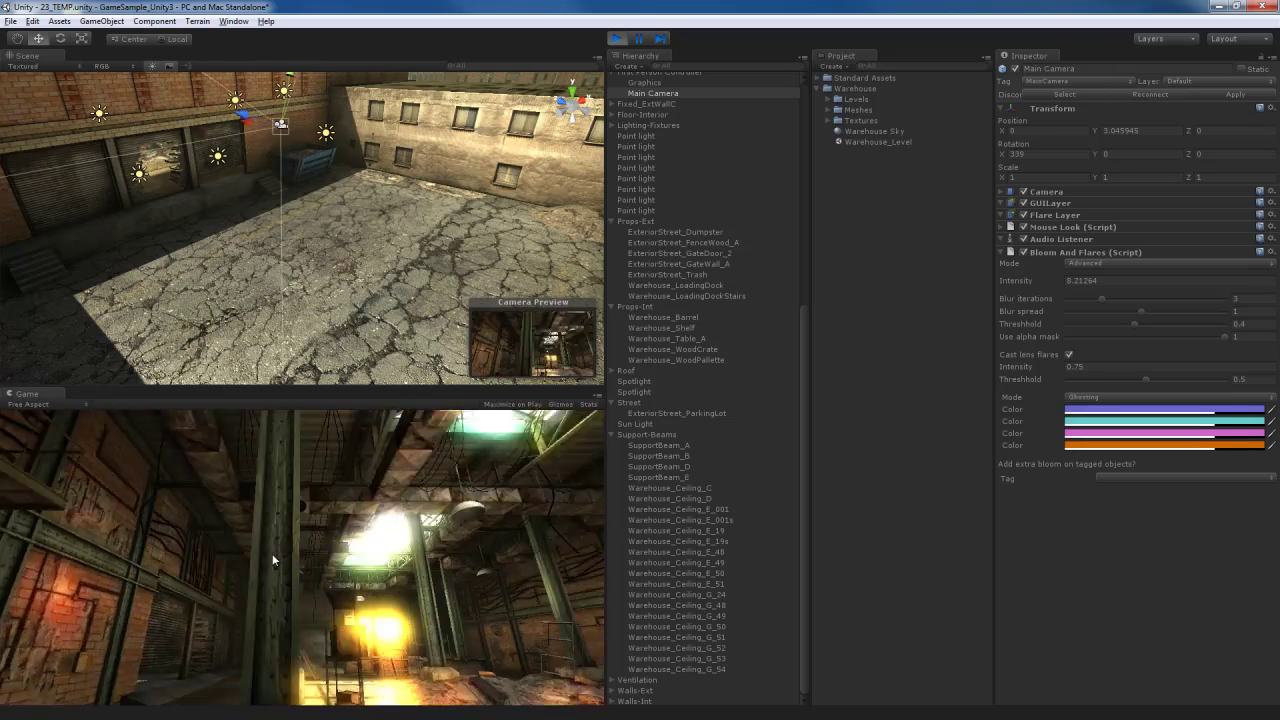
pyautogui.press('w')
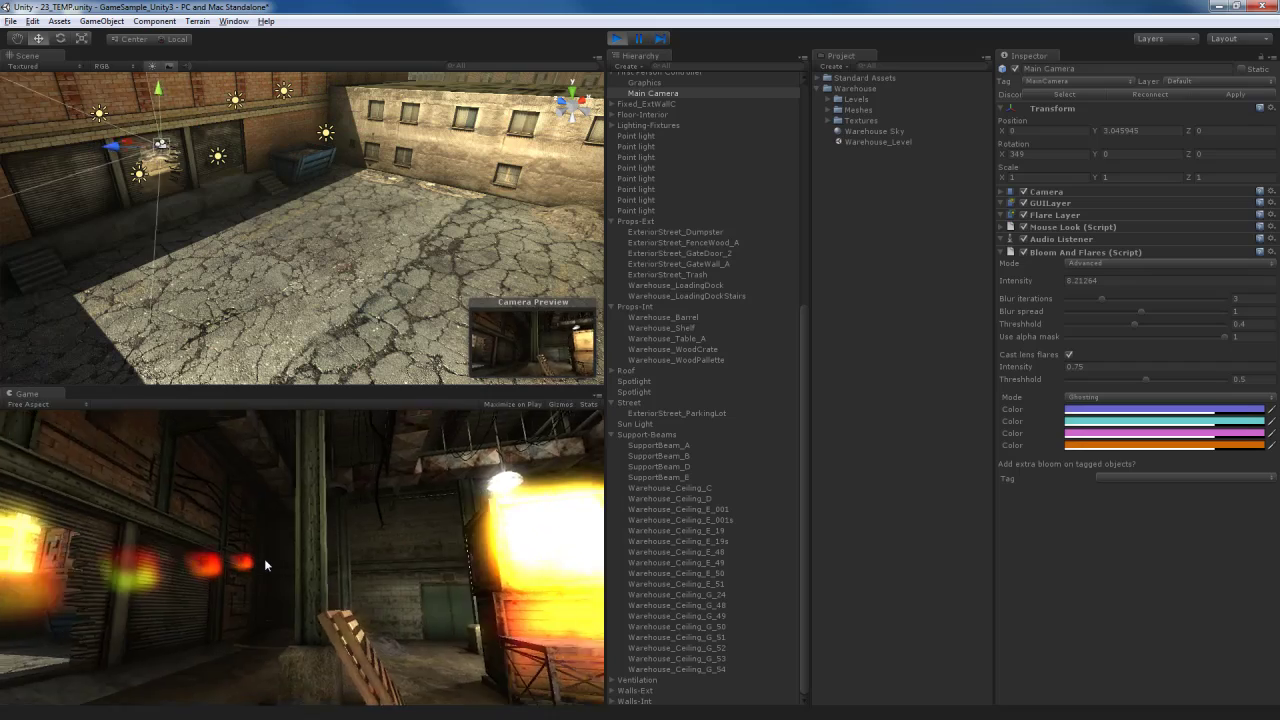
pyautogui.press('w')
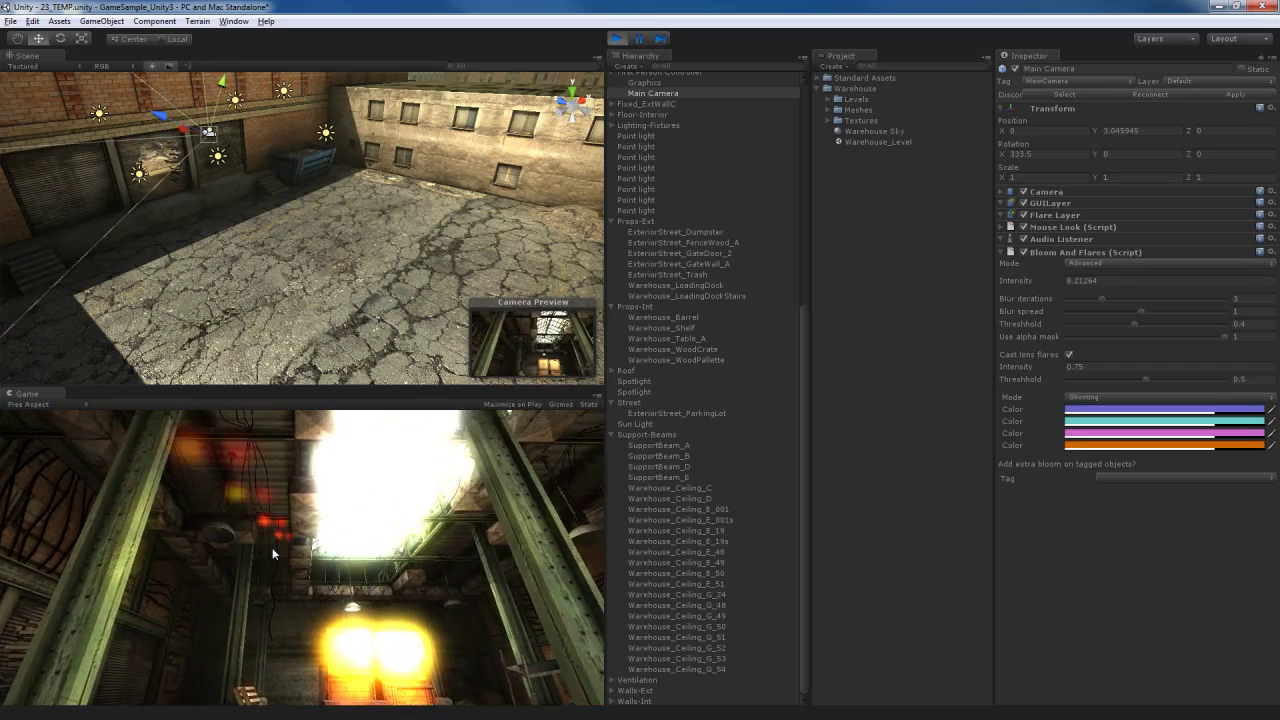
pyautogui.press('w')
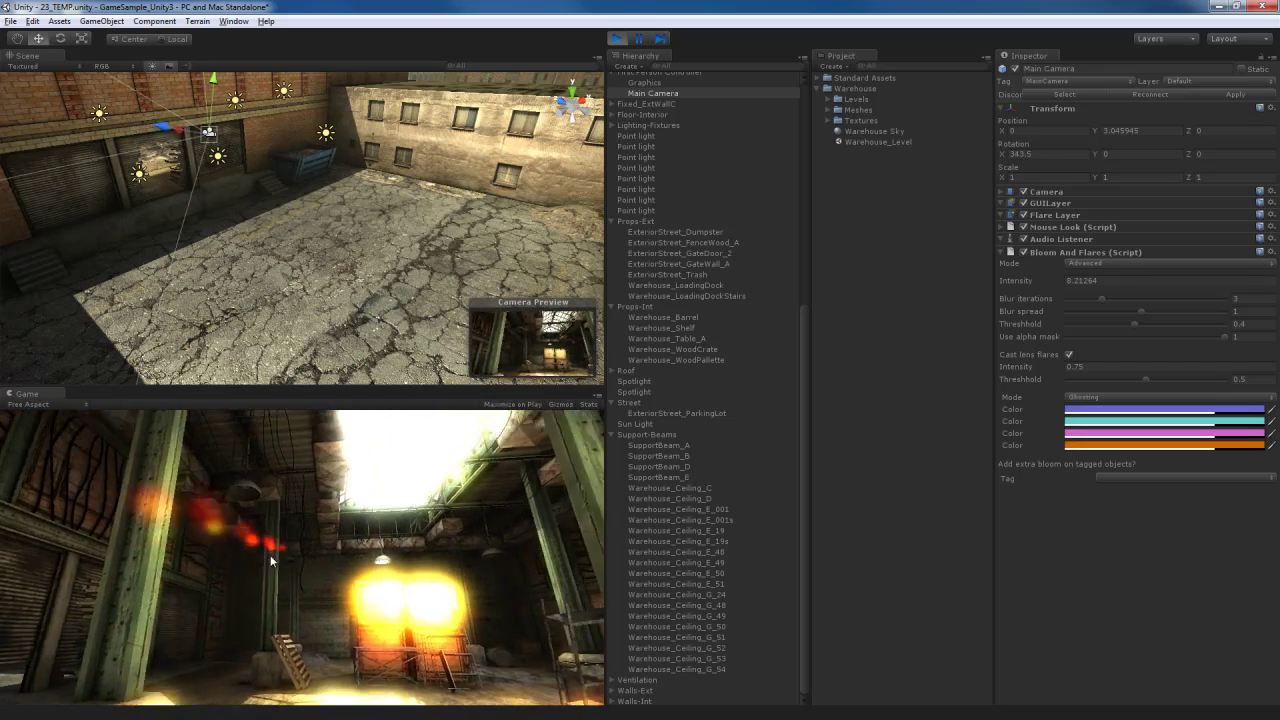
pyautogui.hotkey('ctrl', 'p')
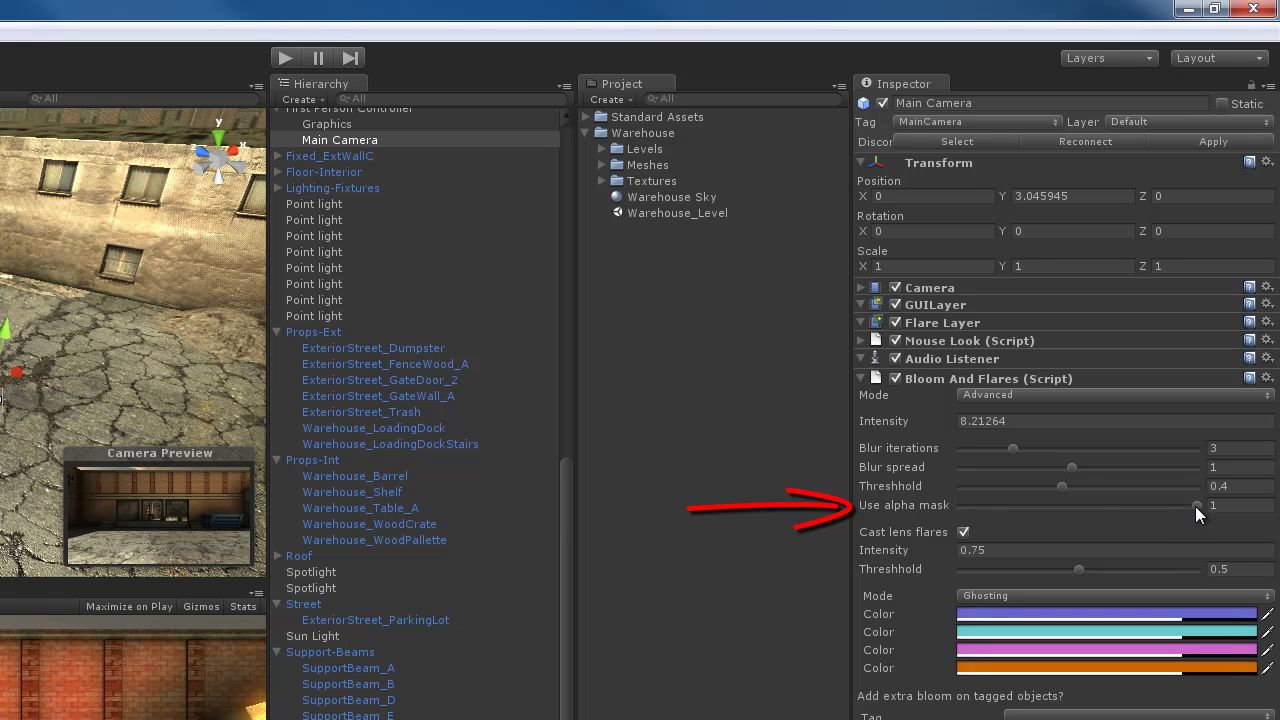
# Set the bloom effect's alpha mask use to 0, try an intensity of 1, and raise the intensity to about 3.26
pyautogui.click(1237, 510)
pyautogui.moveTo(1199, 507); pyautogui.dragTo(929, 507)
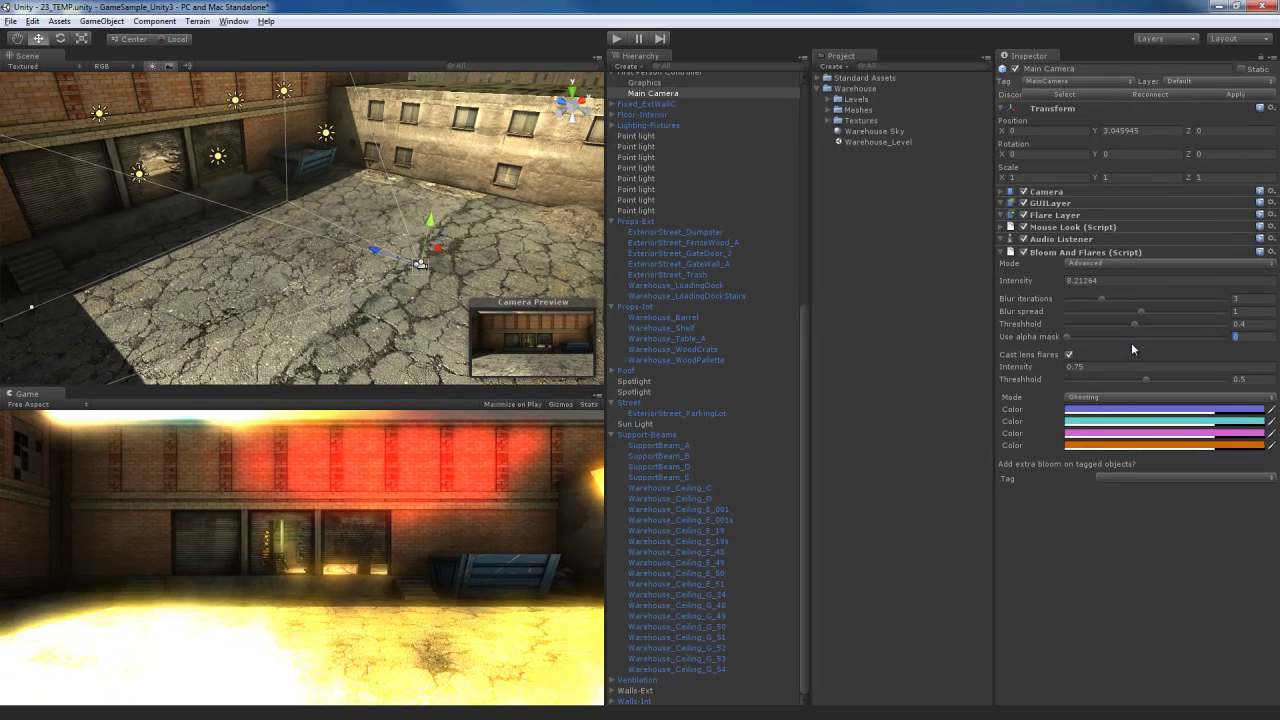
pyautogui.click(1118, 280)
pyautogui.write('1')
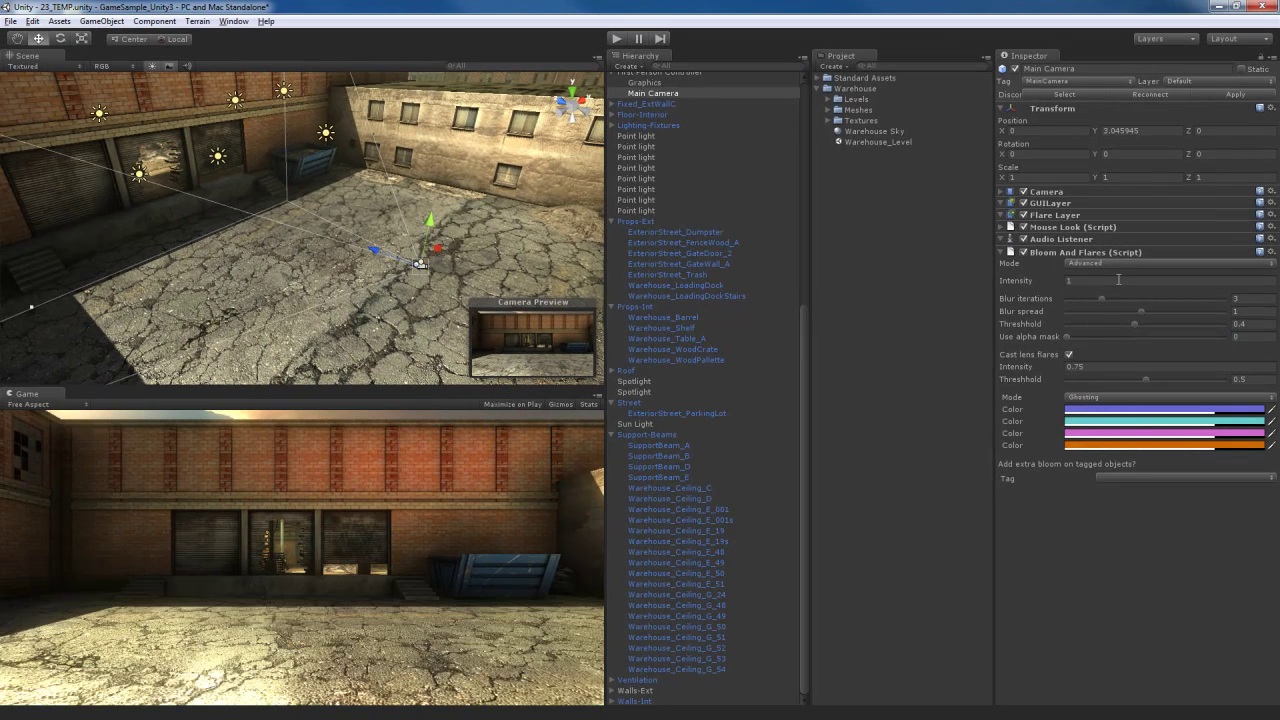
pyautogui.moveTo(1030, 285); pyautogui.dragTo(1068, 298)
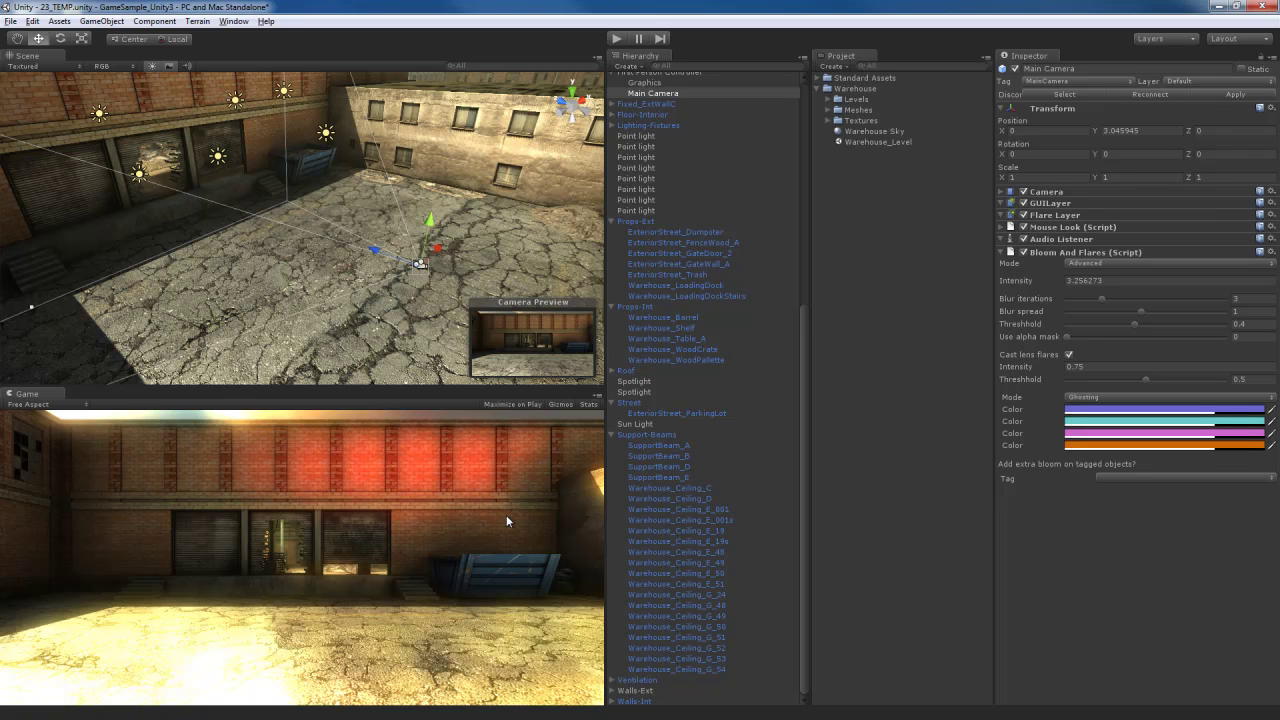
# Play the level and walk around the yard to examine the bloom on the sky and sunlit walls without the alpha mask, and stop playing
pyautogui.click(616, 38)
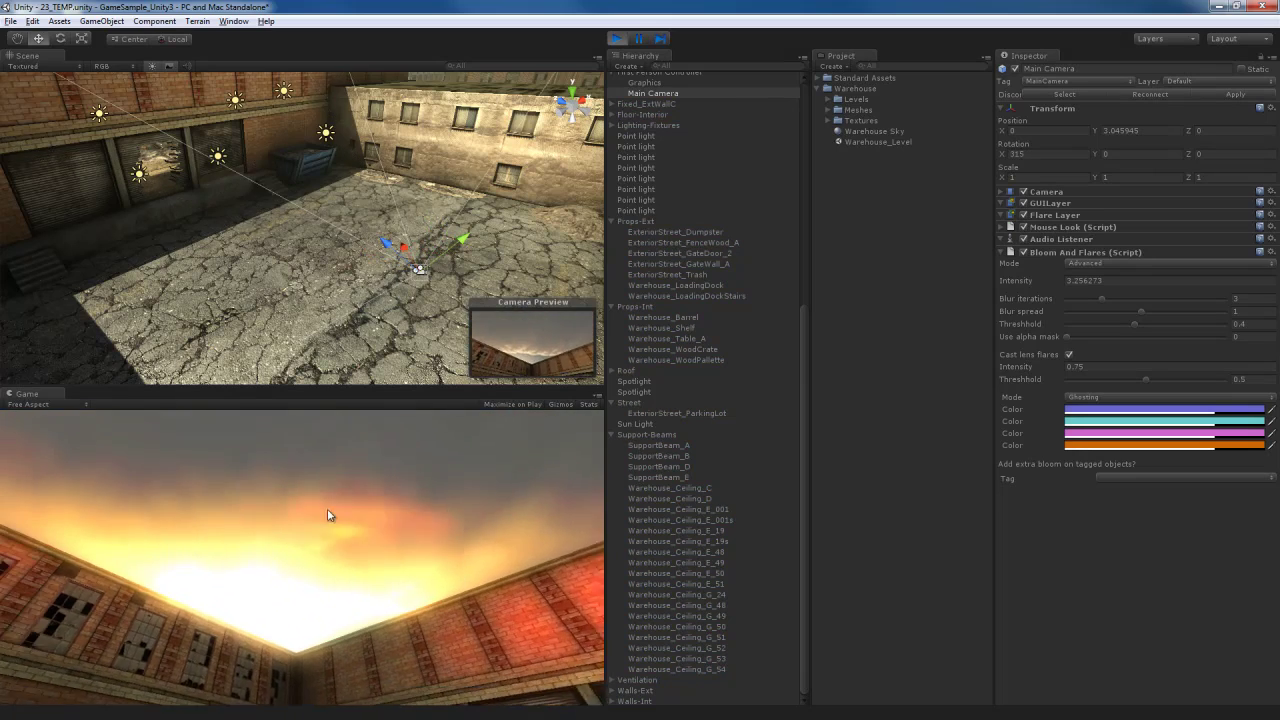
pyautogui.press('w')
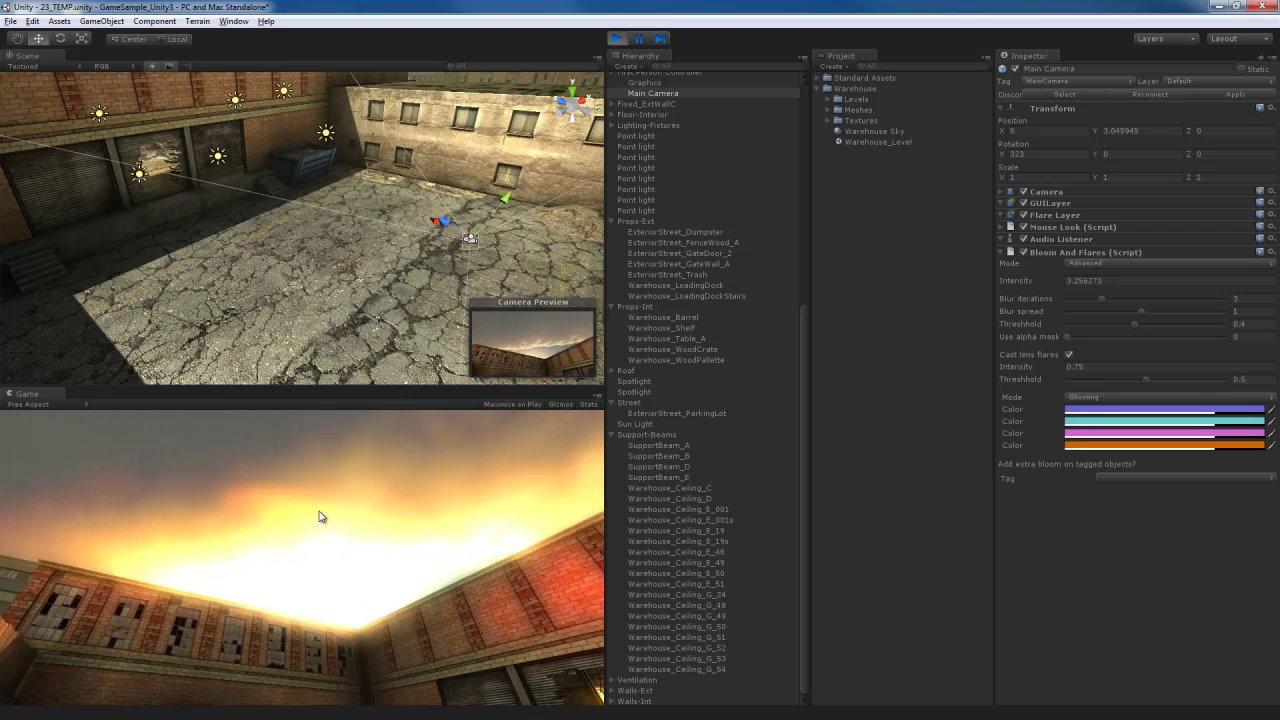
pyautogui.press('w')
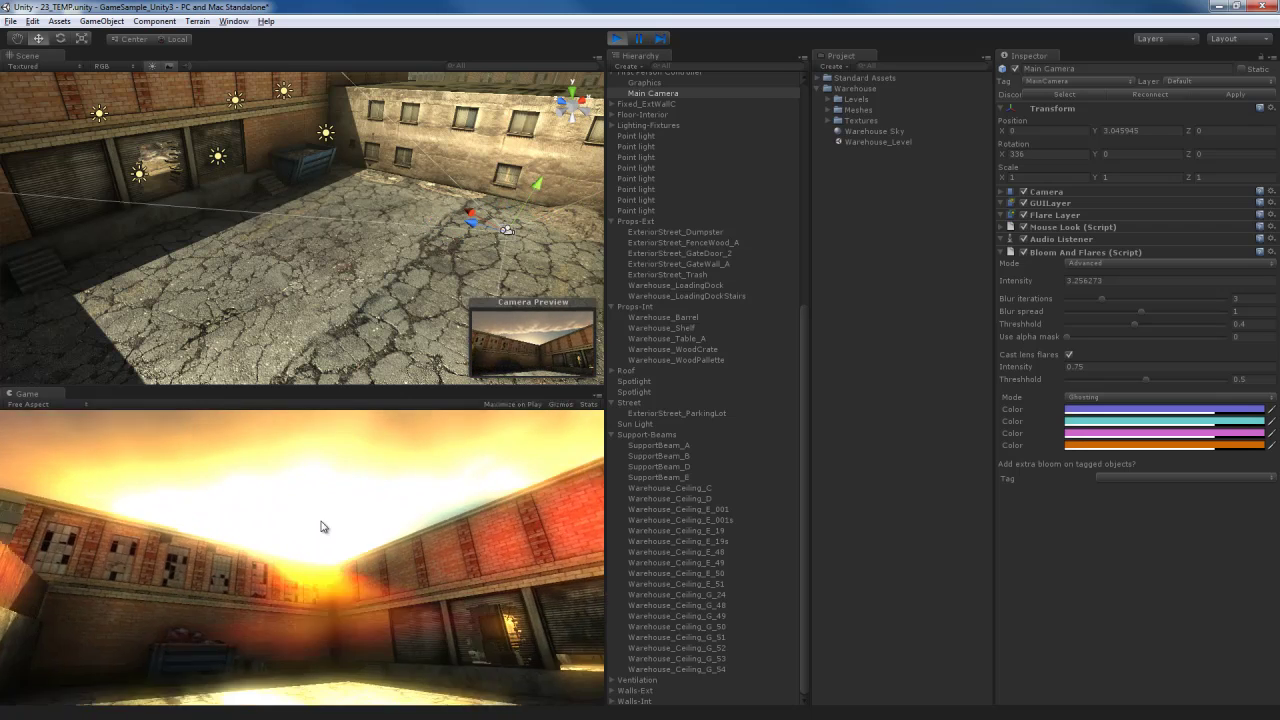
pyautogui.press('w')
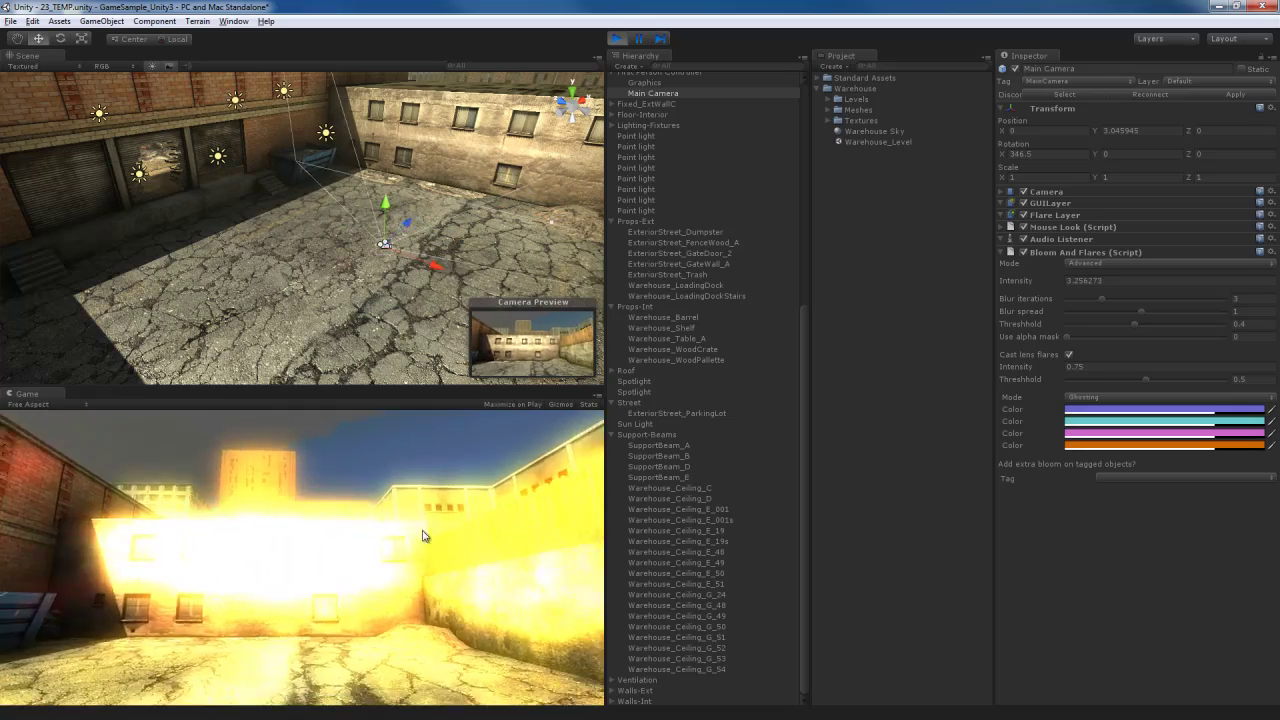
pyautogui.press('w')
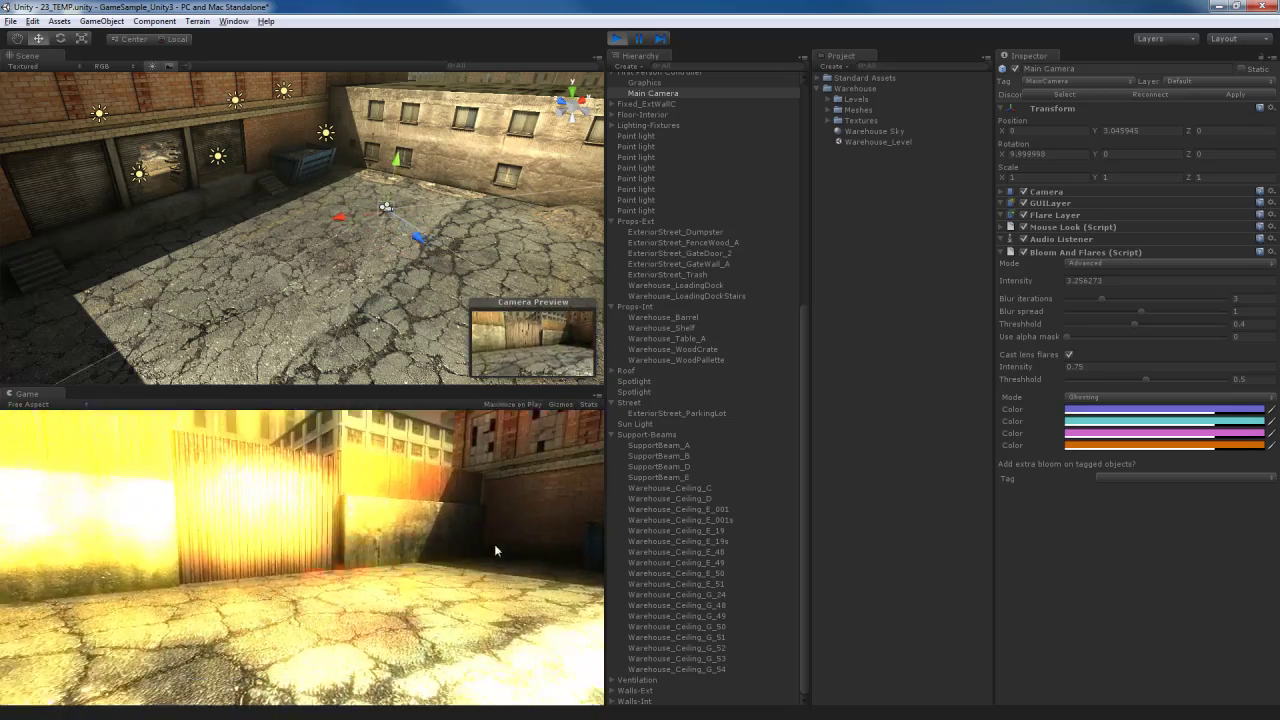
pyautogui.press('w')
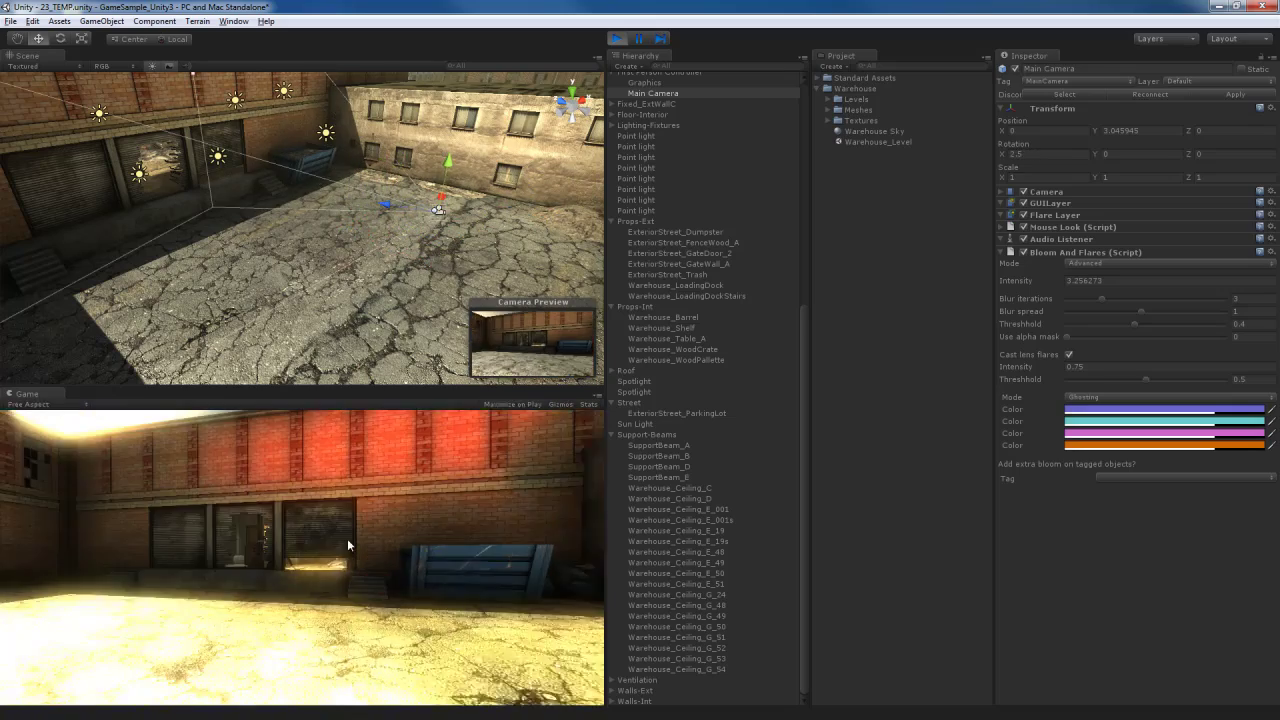
pyautogui.press('w')
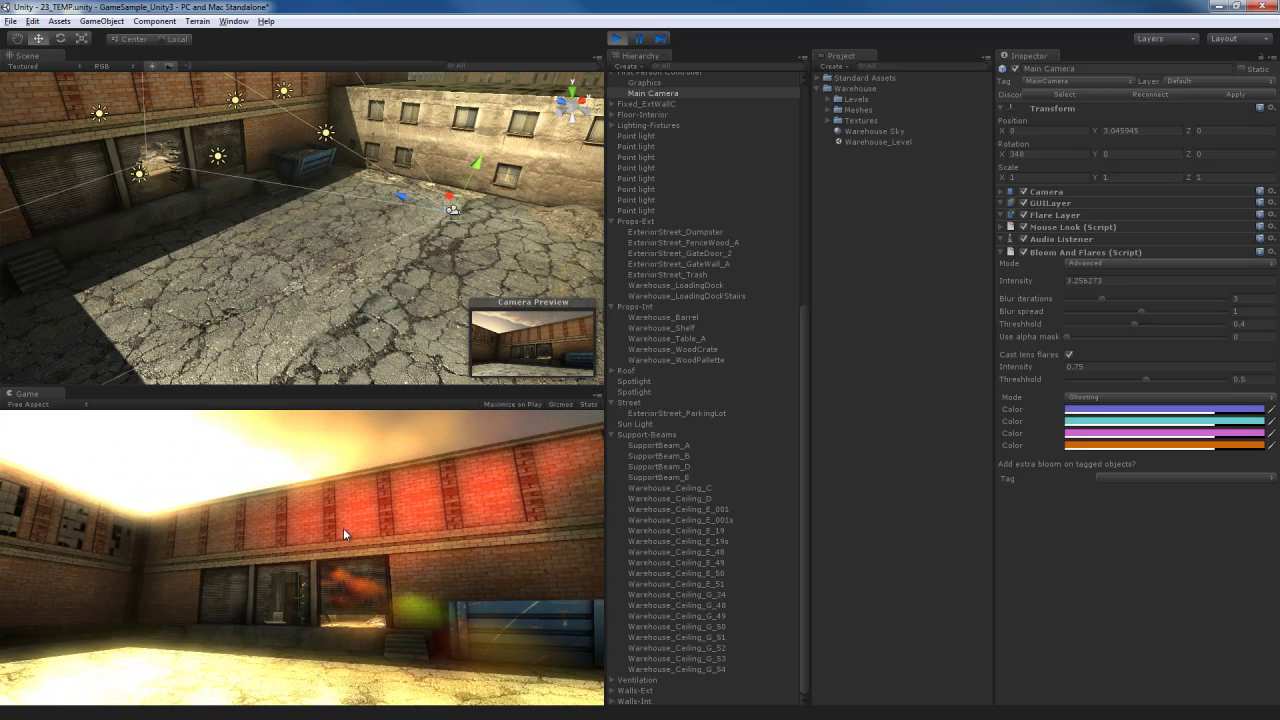
pyautogui.hotkey('ctrl', 'p')
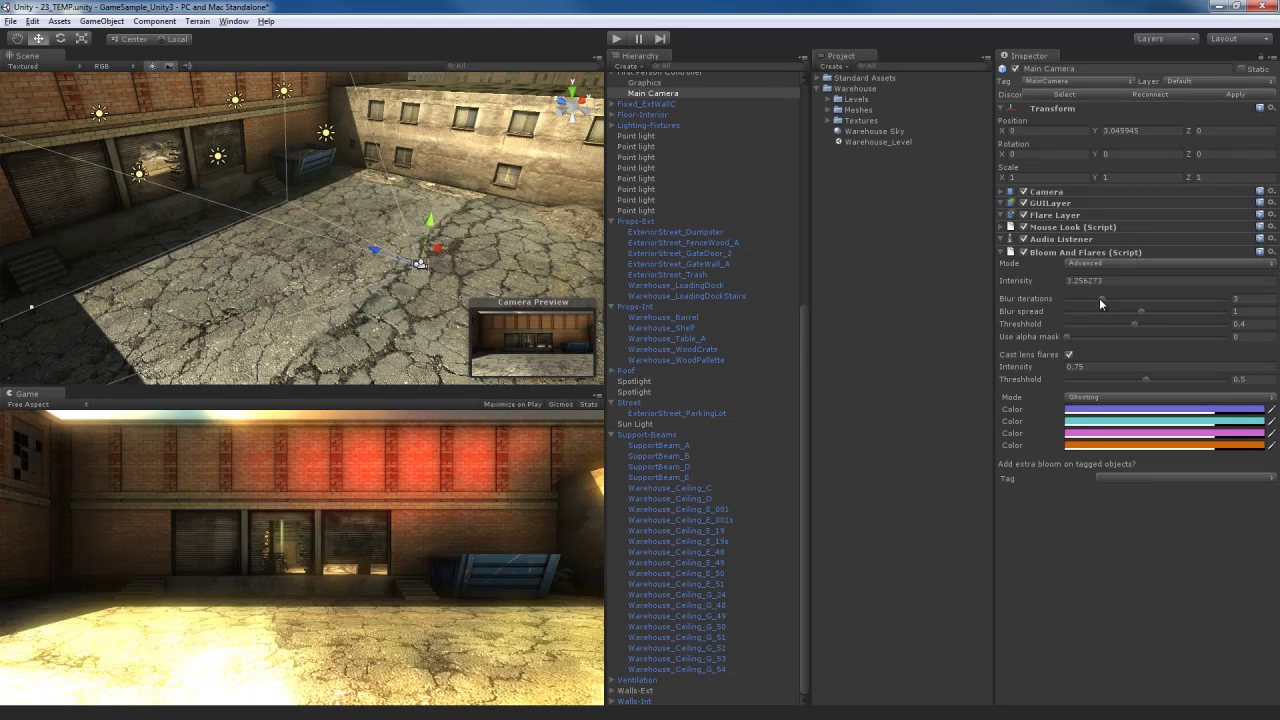
# Try minimum blur values, finishing with blur iterations at 4, blur spread at about 0.95 and bloom threshold at about 0.46
pyautogui.moveTo(1101, 298); pyautogui.dragTo(1035, 302)
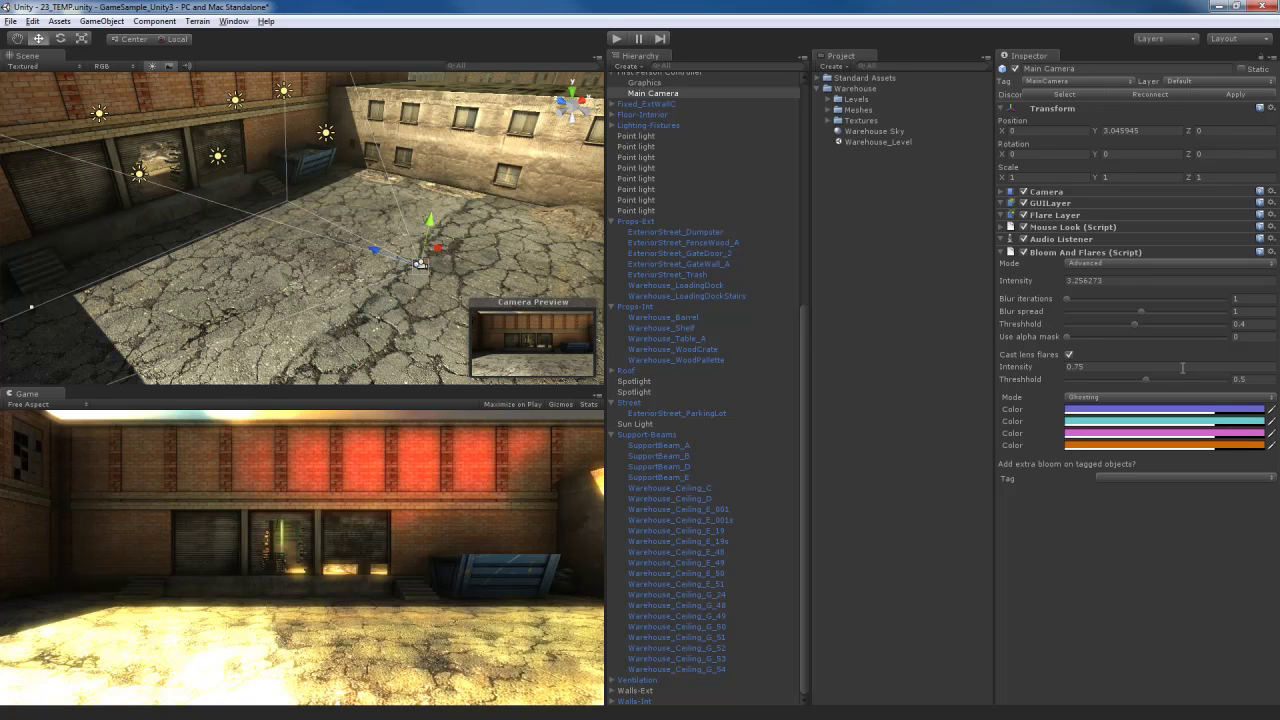
pyautogui.moveTo(1066, 298); pyautogui.dragTo(1122, 308)
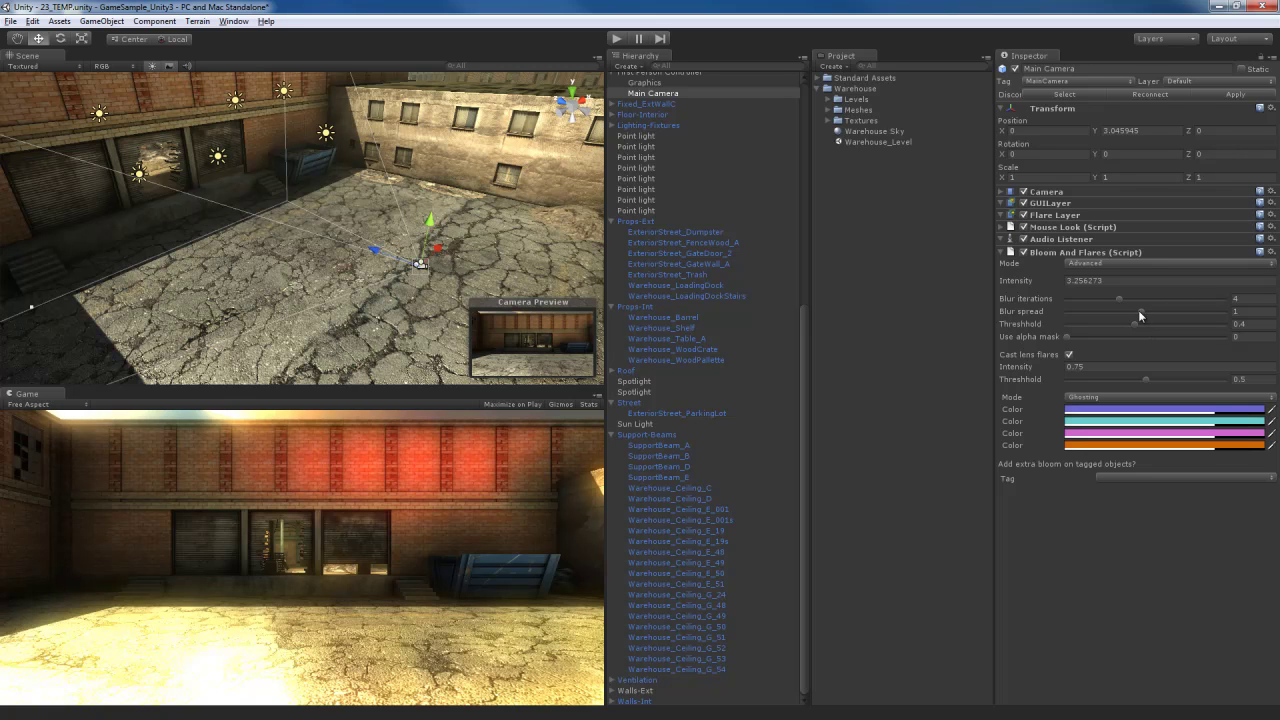
pyautogui.moveTo(1140, 316); pyautogui.dragTo(1056, 322)
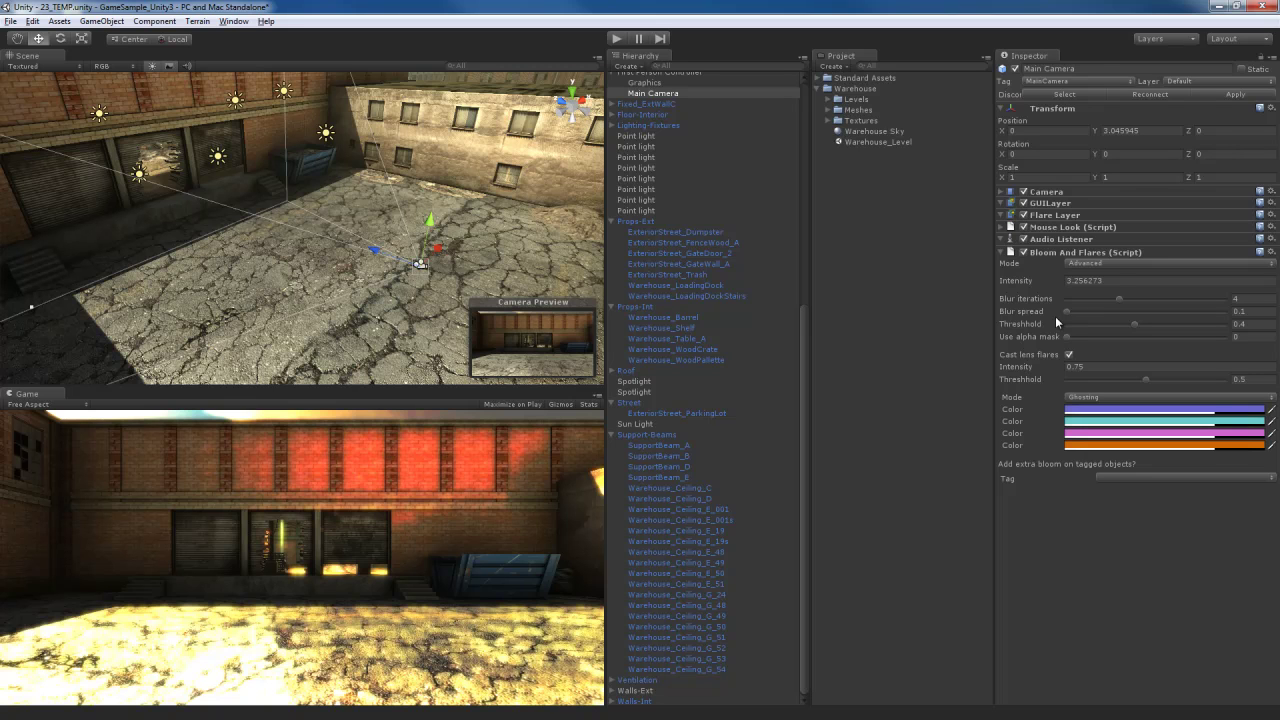
pyautogui.moveTo(1056, 322); pyautogui.dragTo(1142, 328)
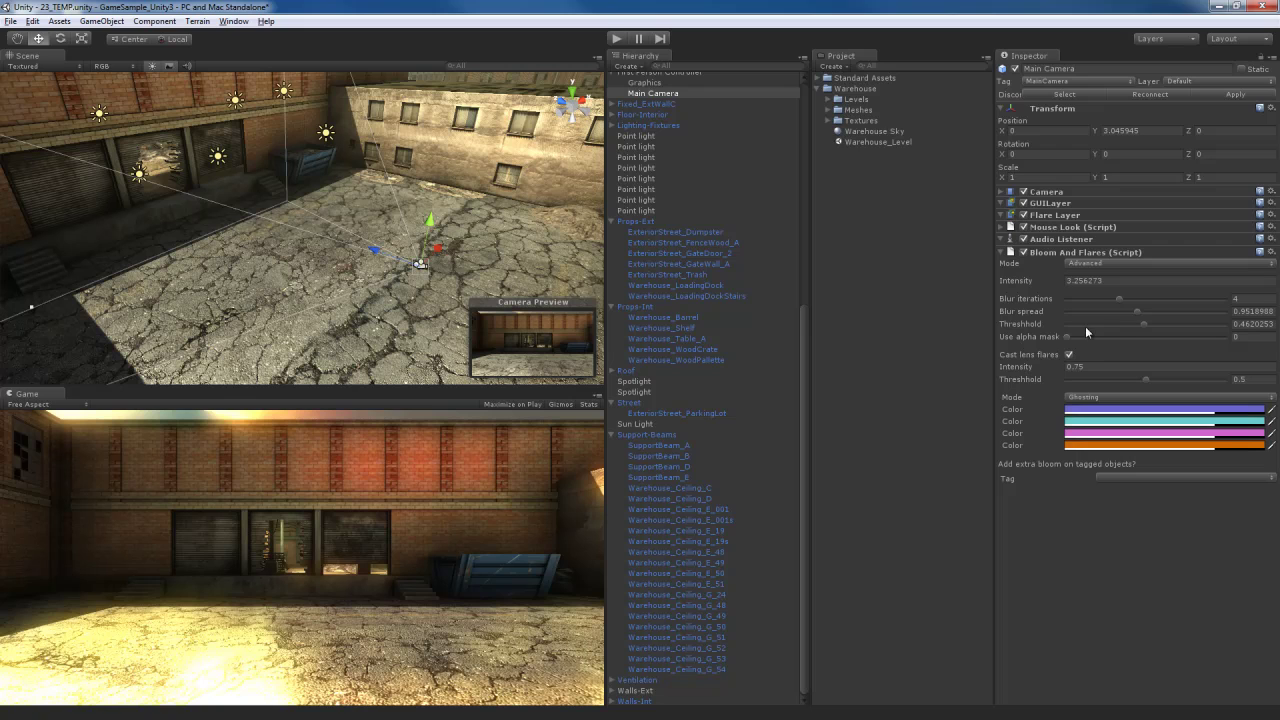
# Compare the effect with Cast lens flares on and off, including a play-mode test with flares off, leaving them enabled
pyautogui.click(1070, 357)
pyautogui.click(1070, 357)
pyautogui.click(1070, 355)
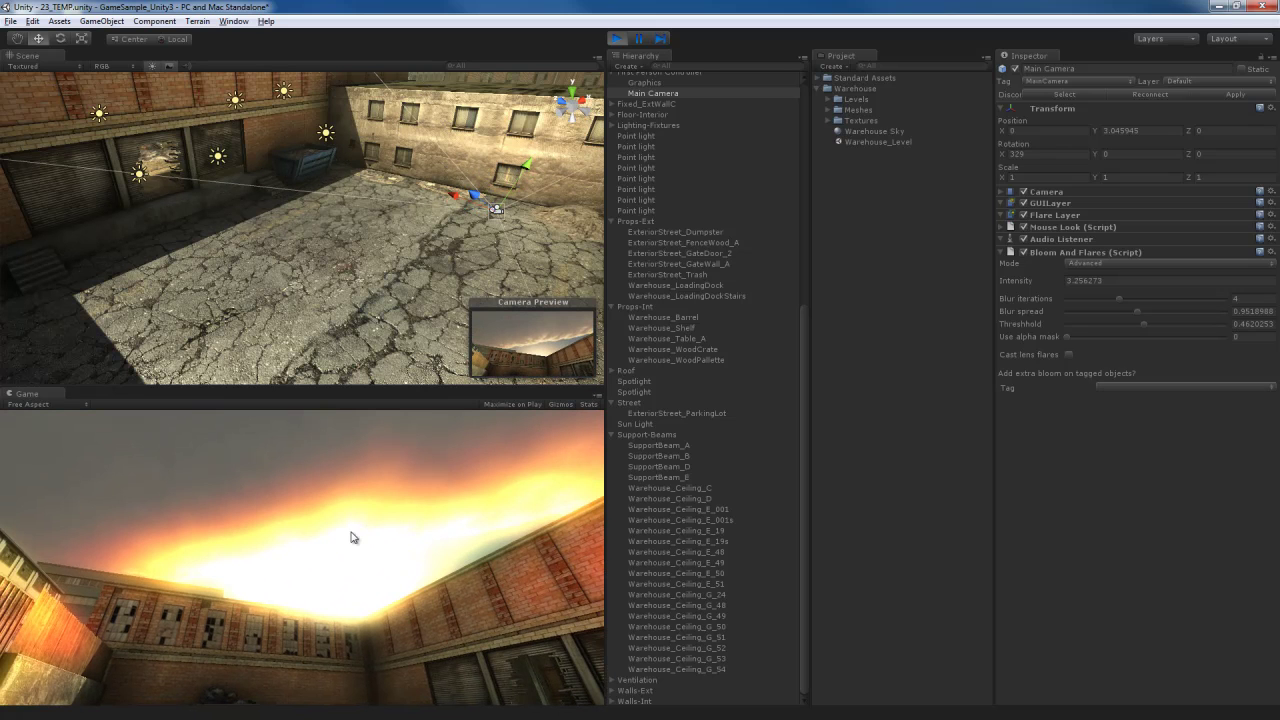
pyautogui.hotkey('ctrl', 'p')
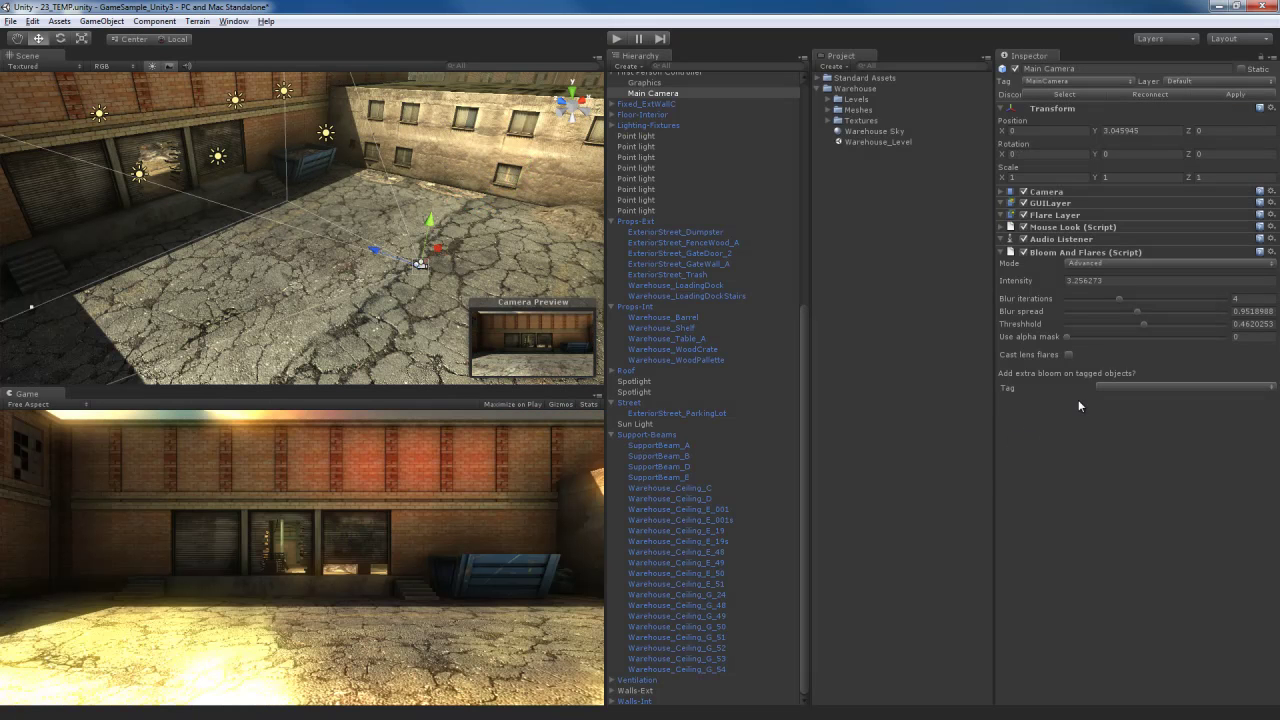
pyautogui.click(1068, 355)
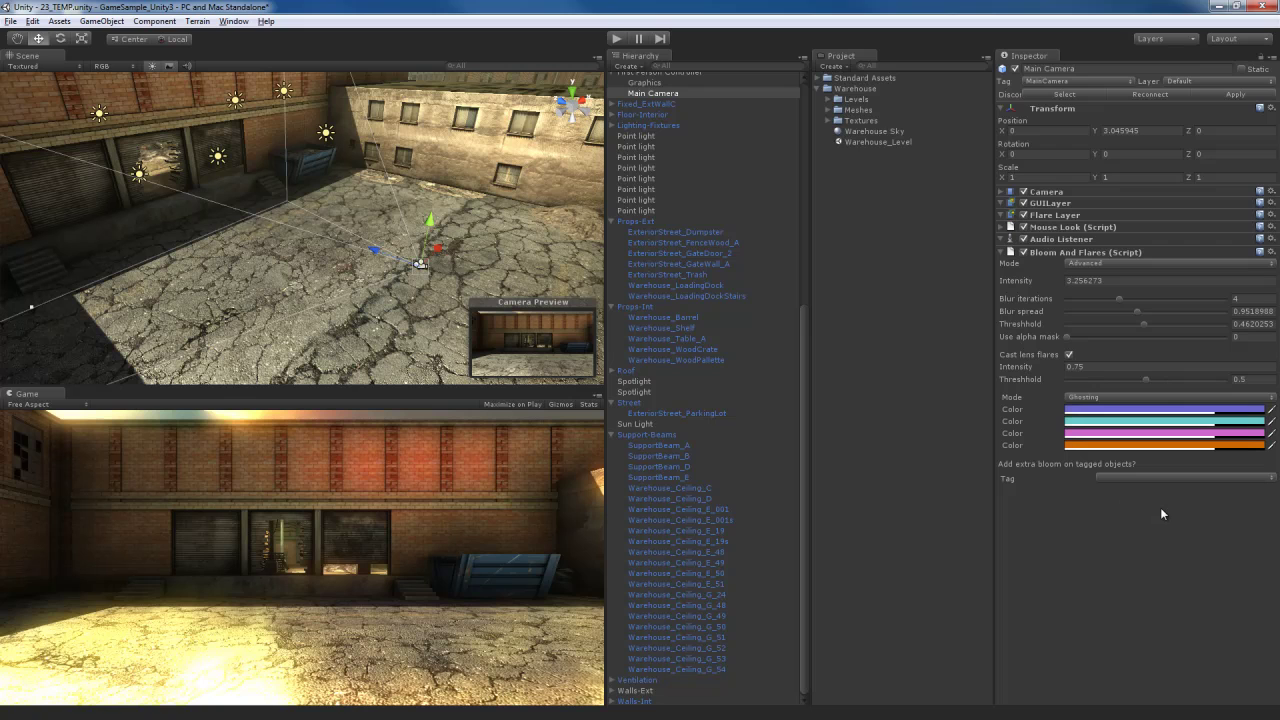
# Review the available lens flare modes and change the mode from Ghosting to Hollywood
pyautogui.click(1105, 398)
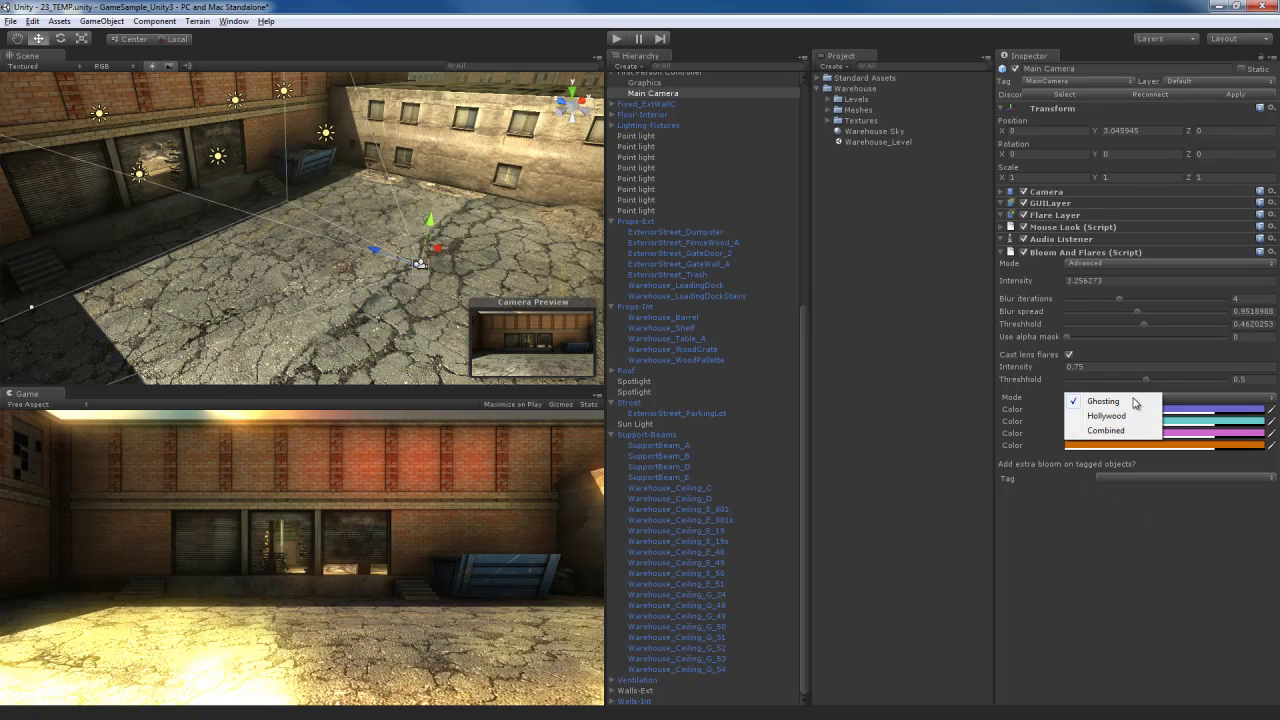
pyautogui.click(1104, 402)
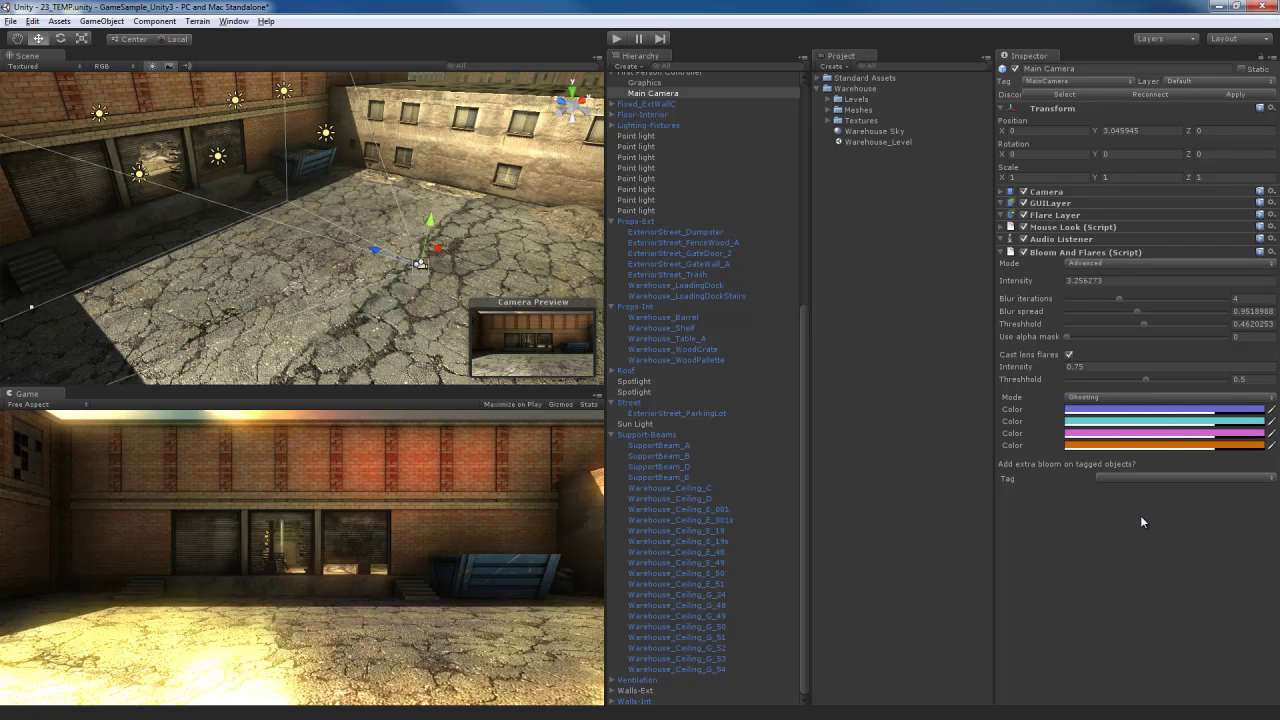
pyautogui.click(1118, 398)
pyautogui.click(1118, 417)
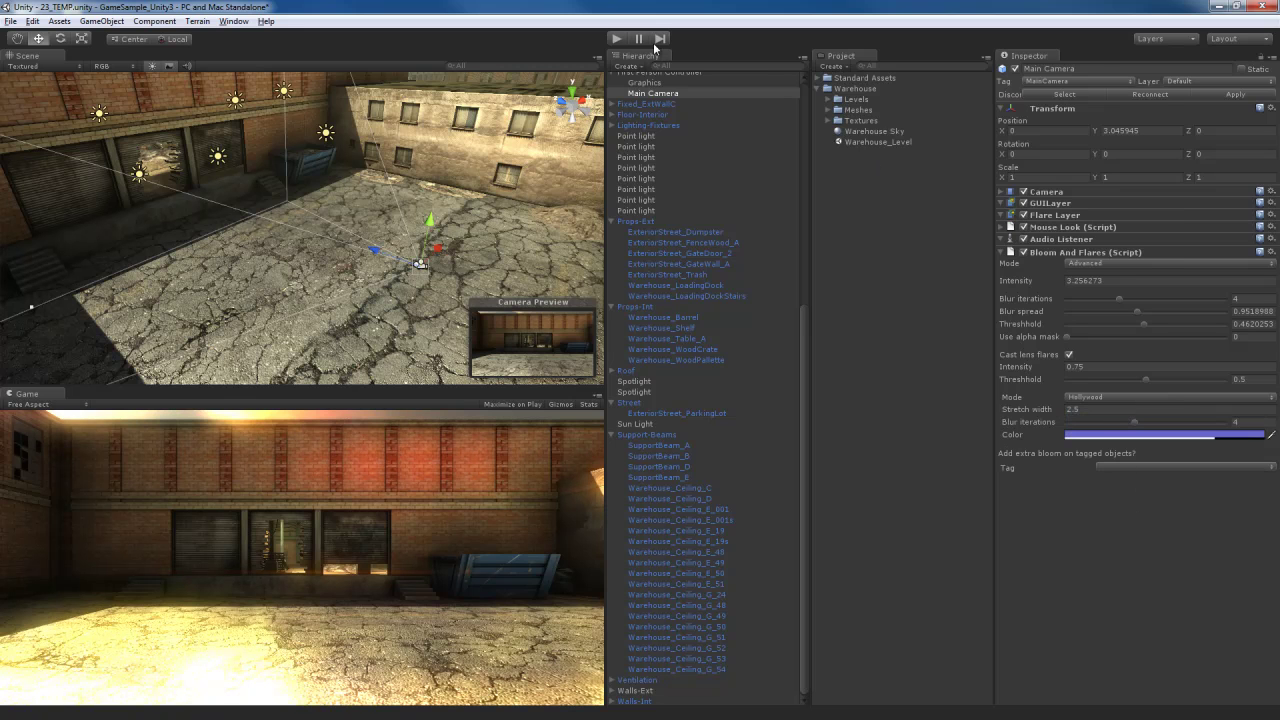
# Play the level and walk from the yard through the warehouse to examine the Hollywood lens flares on lights and skylights, and stop playing
pyautogui.click(616, 38)
pyautogui.press('w')
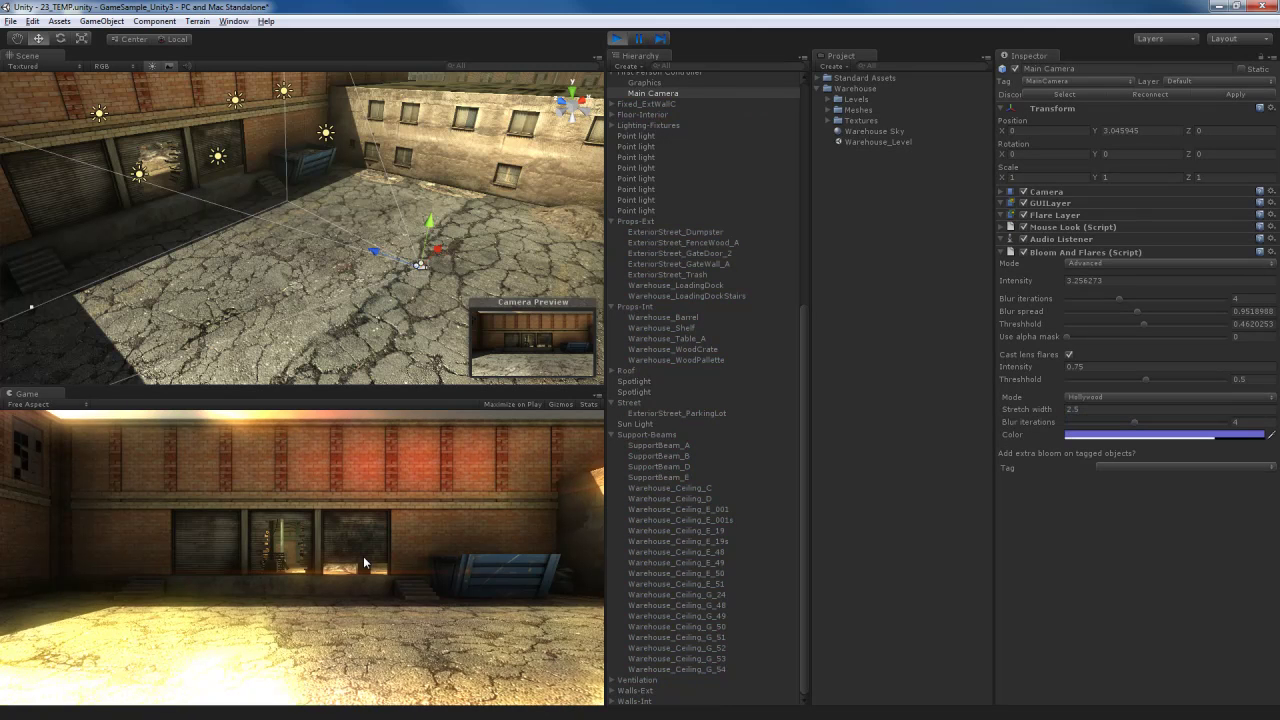
pyautogui.press('w')
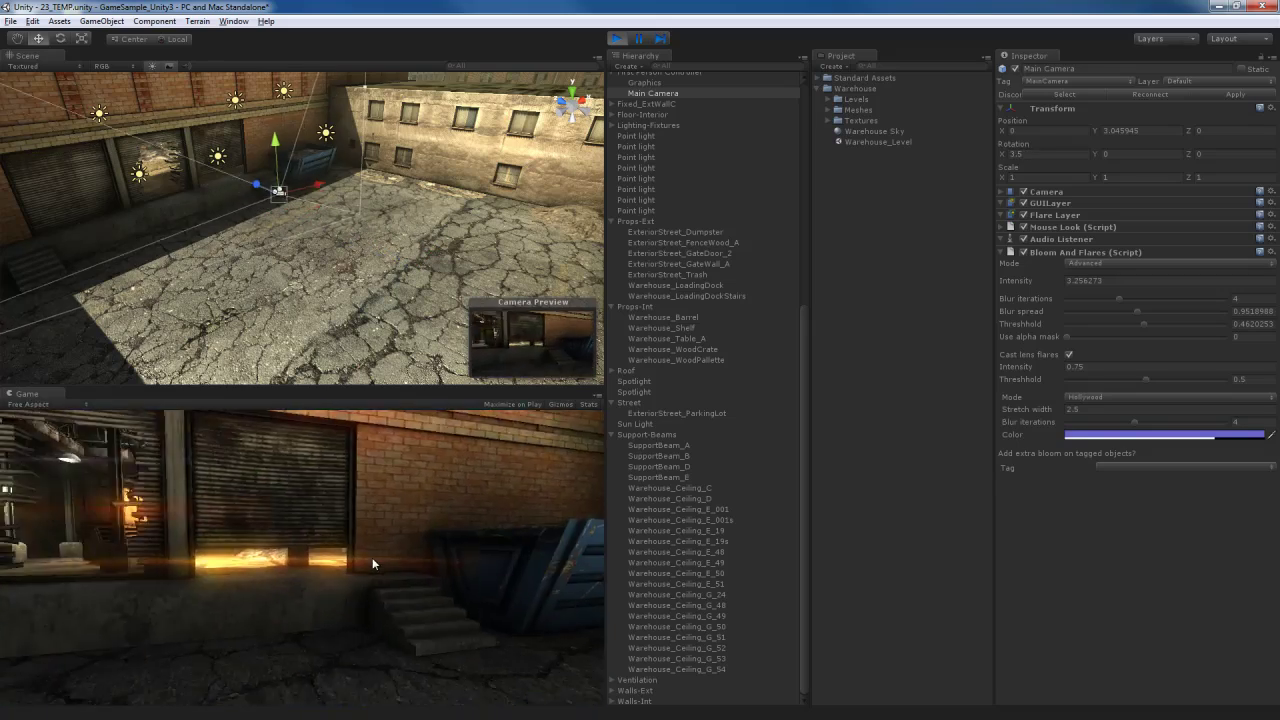
pyautogui.press('w')
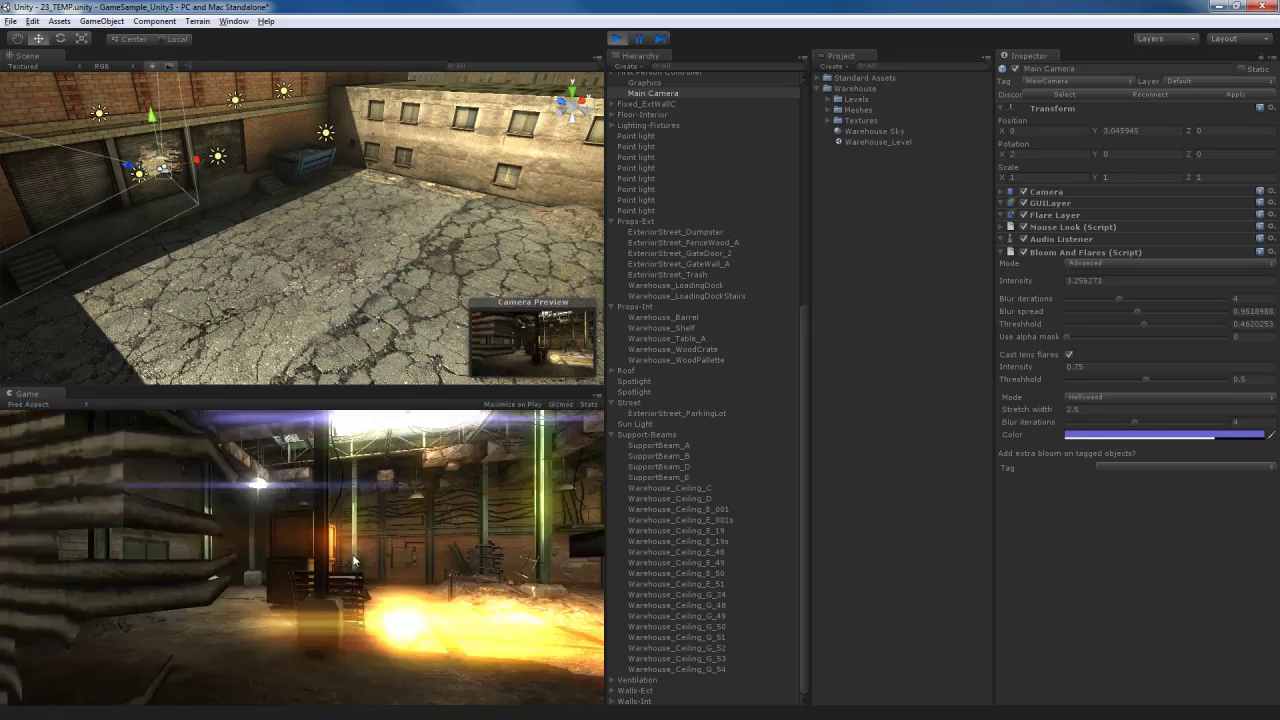
pyautogui.press('w')
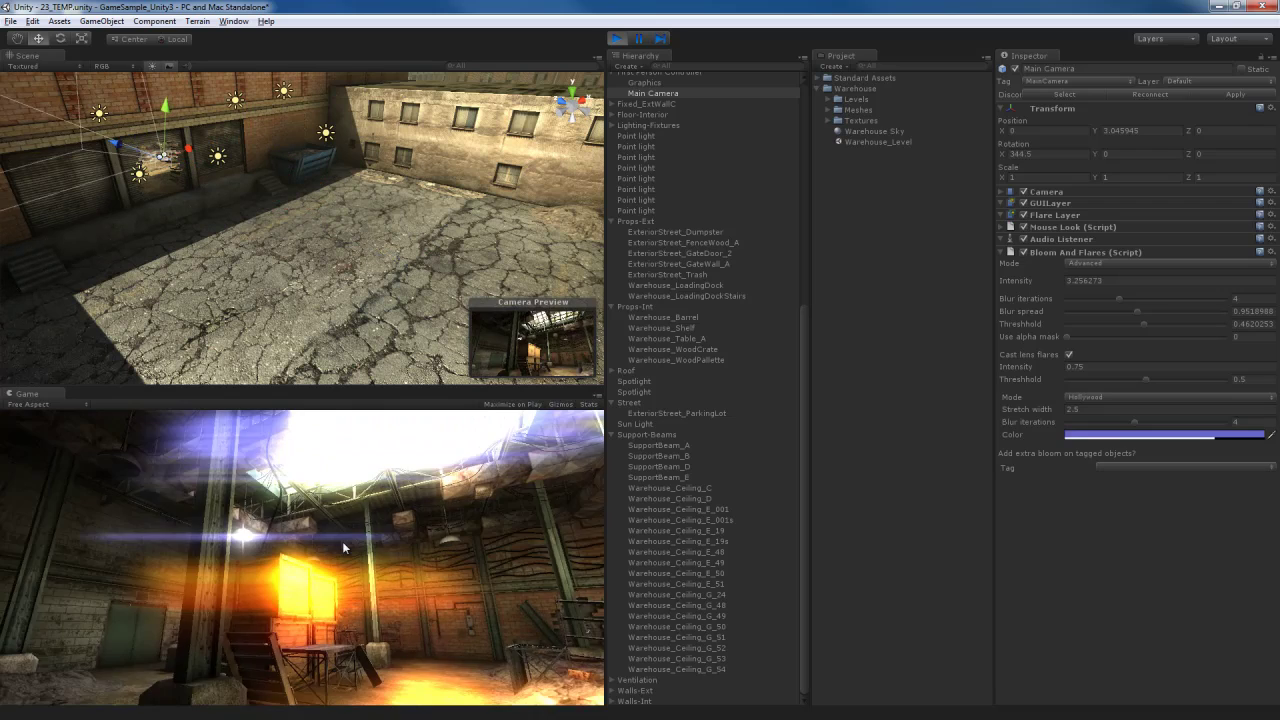
pyautogui.press('w')
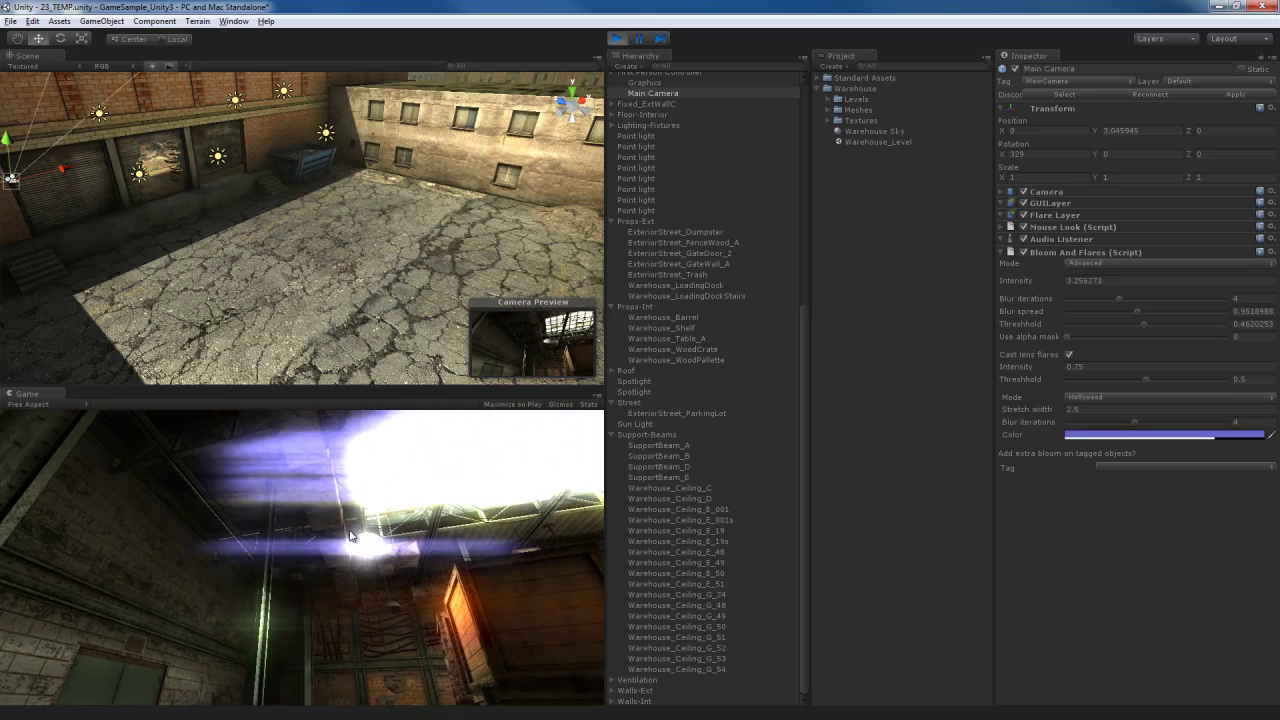
pyautogui.press('w')
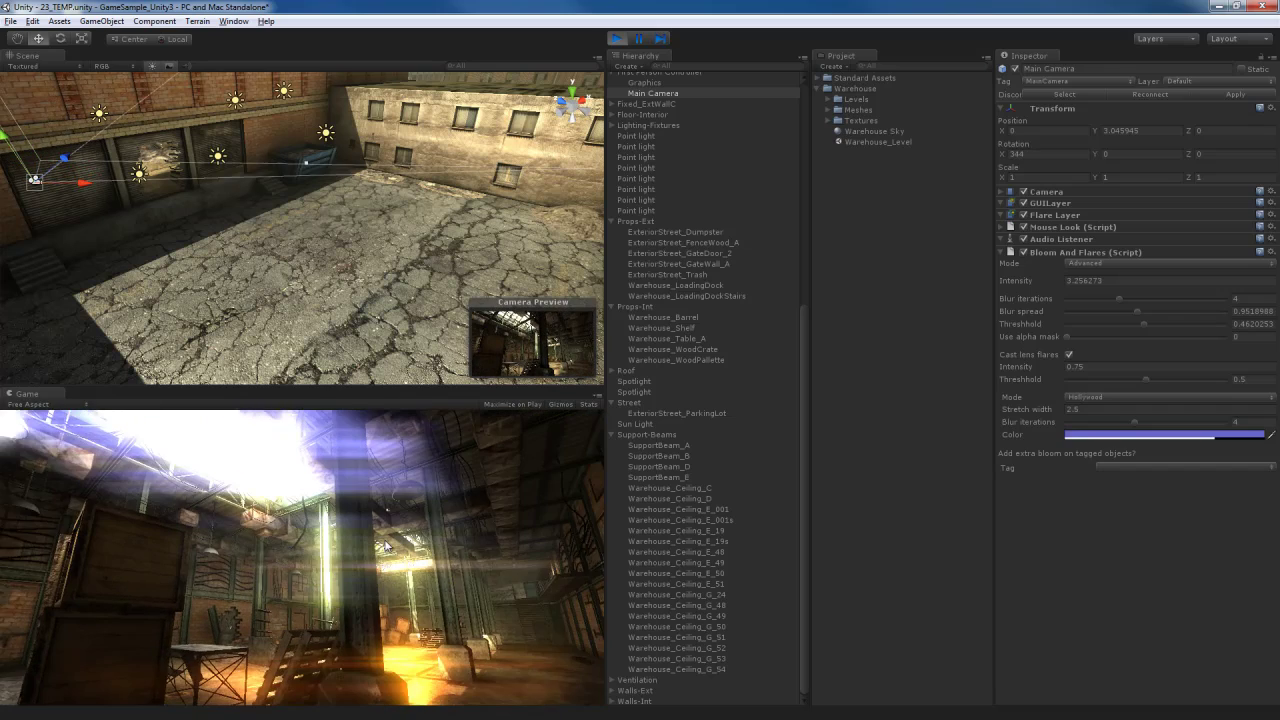
pyautogui.press('w')
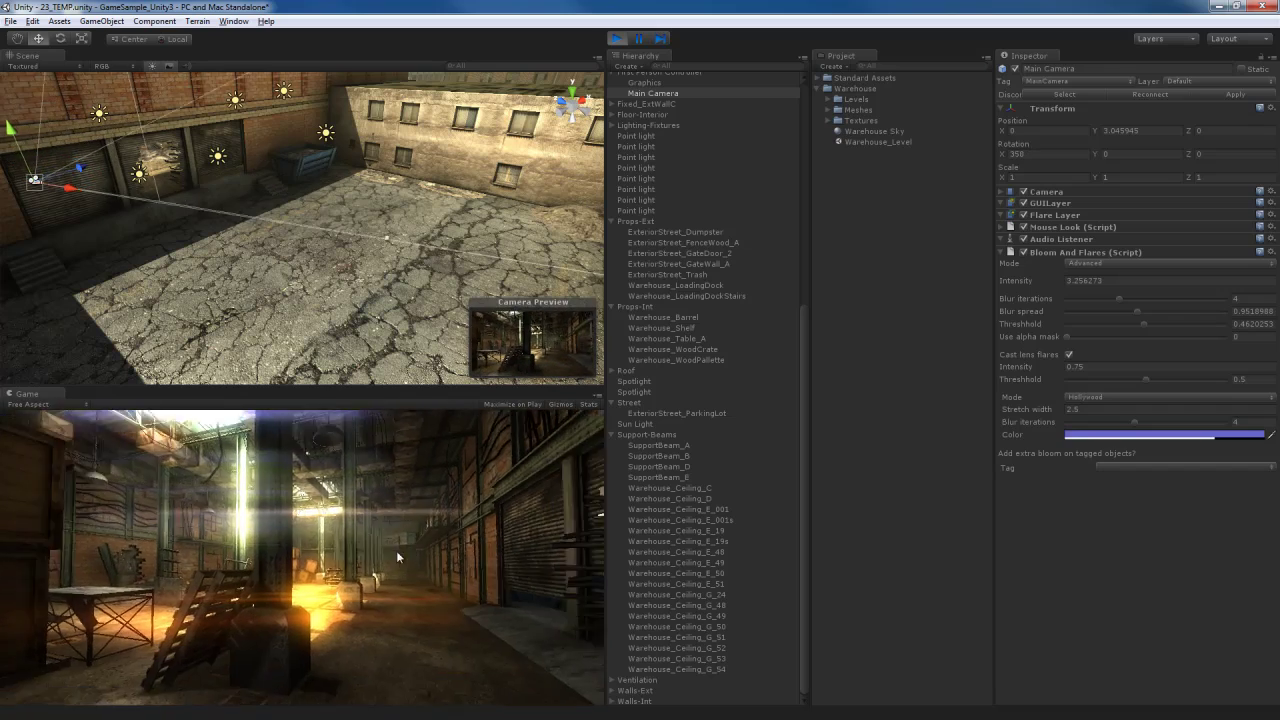
pyautogui.press('w')
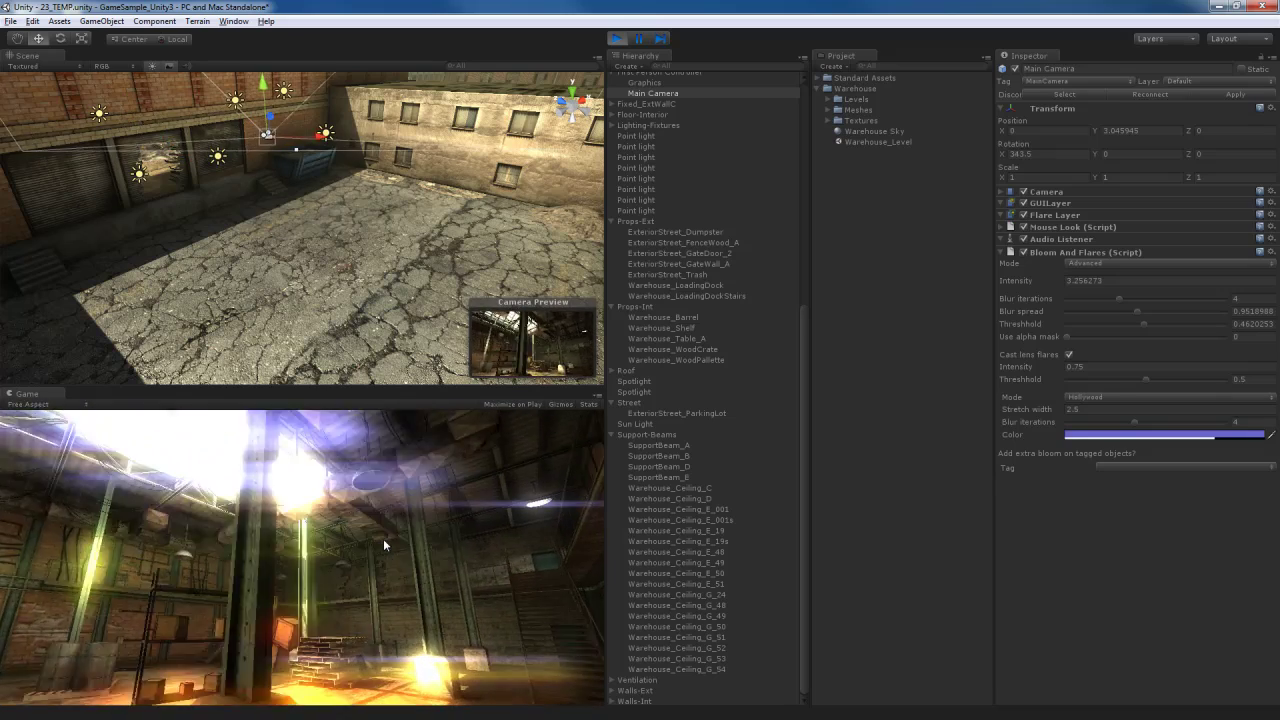
pyautogui.press('w')
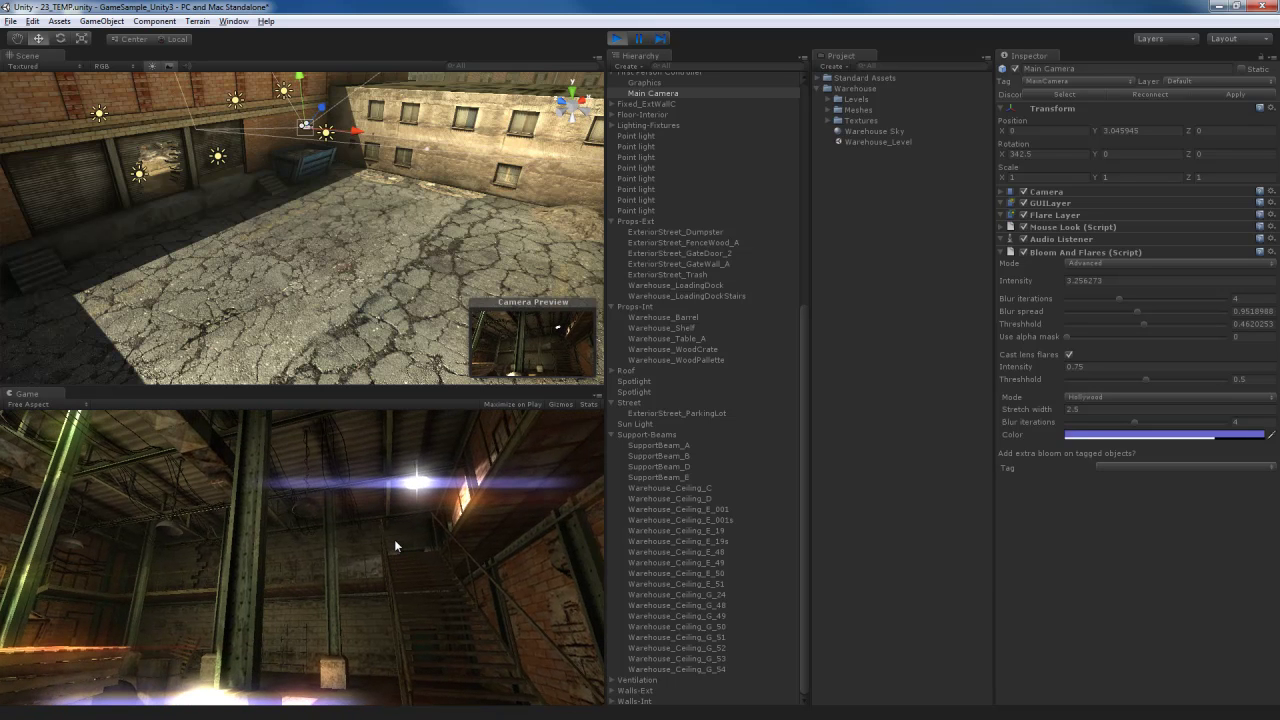
pyautogui.hotkey('ctrl', 'p')
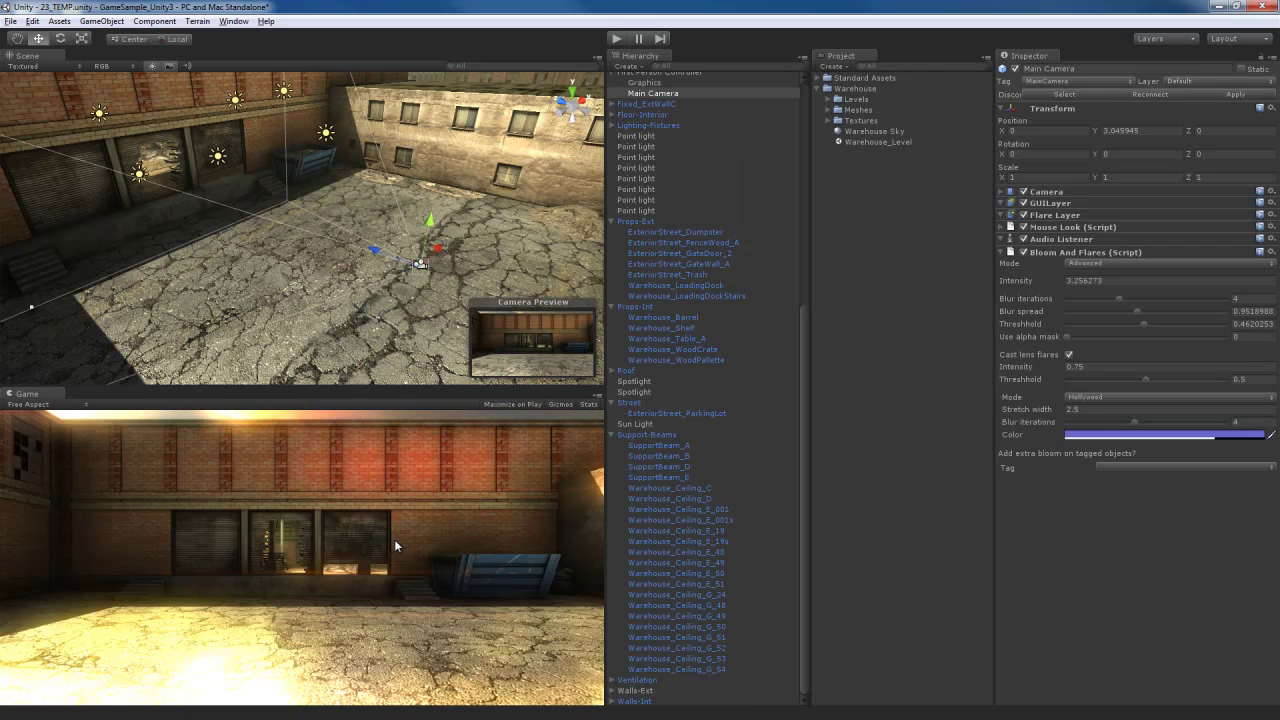
# Change the lens flare mode to Combined
pyautogui.click(1111, 397)
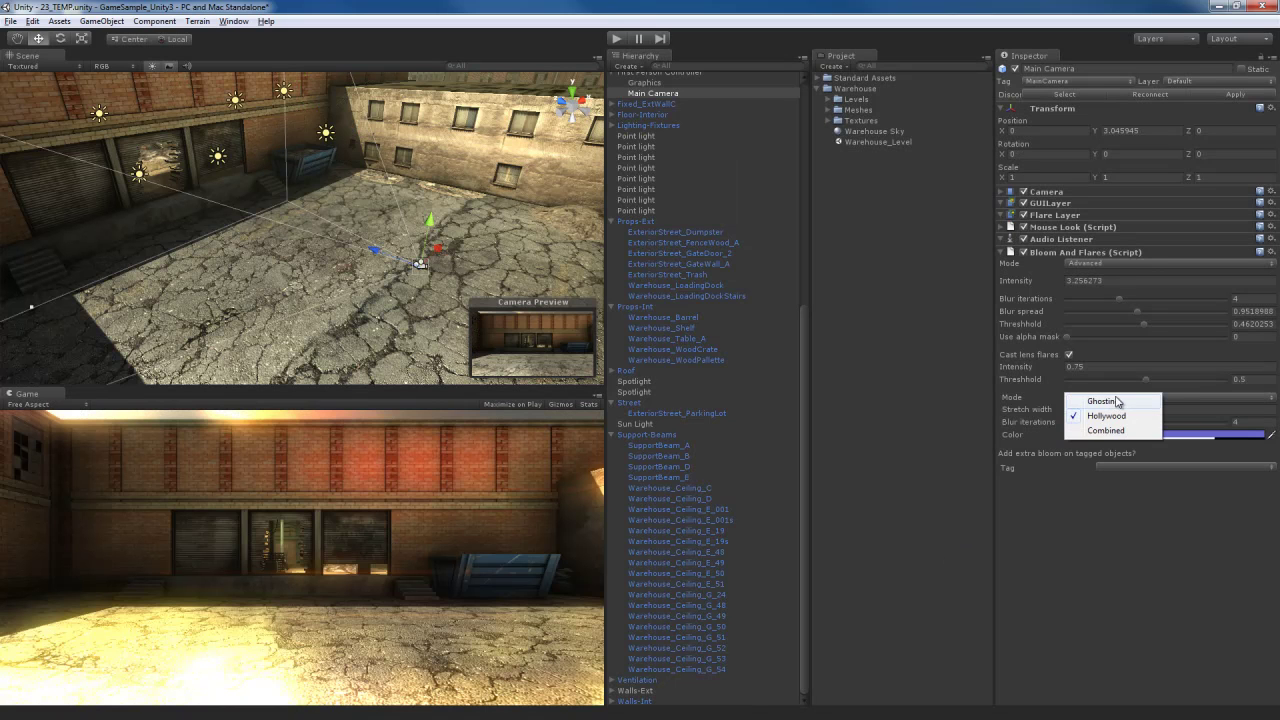
pyautogui.click(1105, 431)
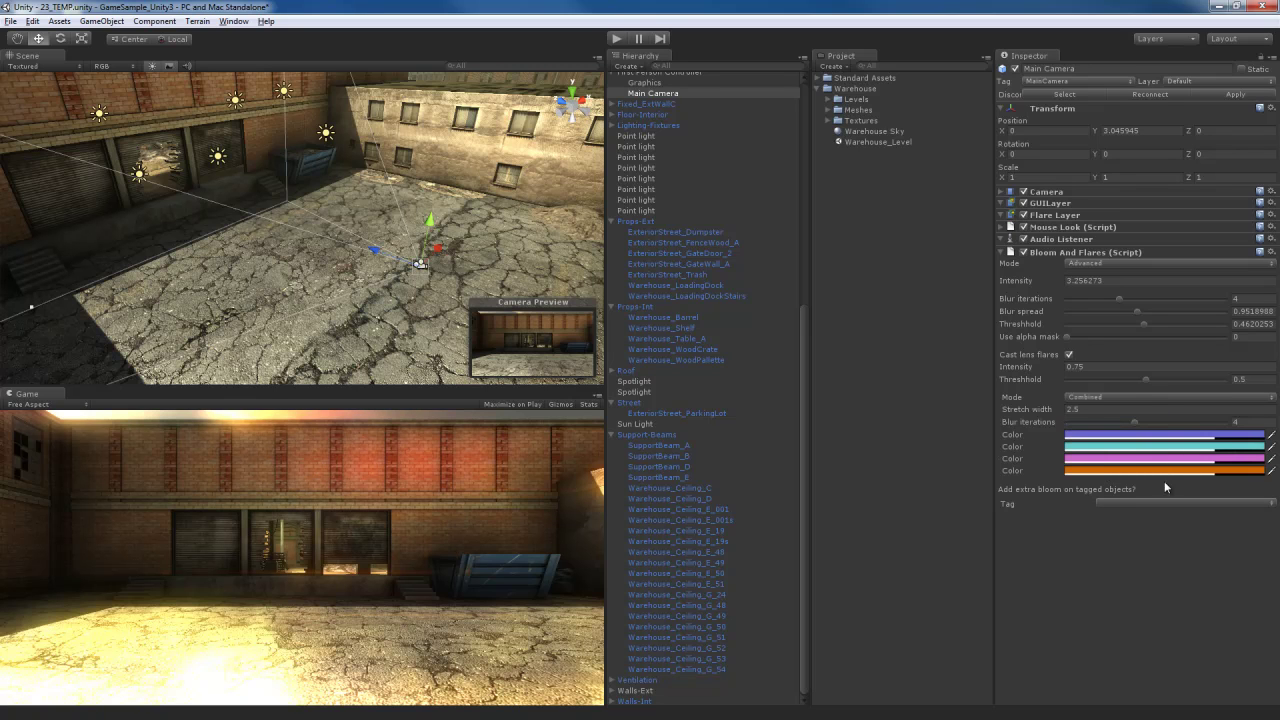
# Move the First Person Controller from the yard into the warehouse interior, to about X -18.13 and Z -54.36
pyautogui.keyDown('alt'); pyautogui.moveTo(525, 228); pyautogui.dragTo(300, 145); pyautogui.keyUp('alt')
pyautogui.scroll(2, 700, 158)
pyautogui.click(670, 155)
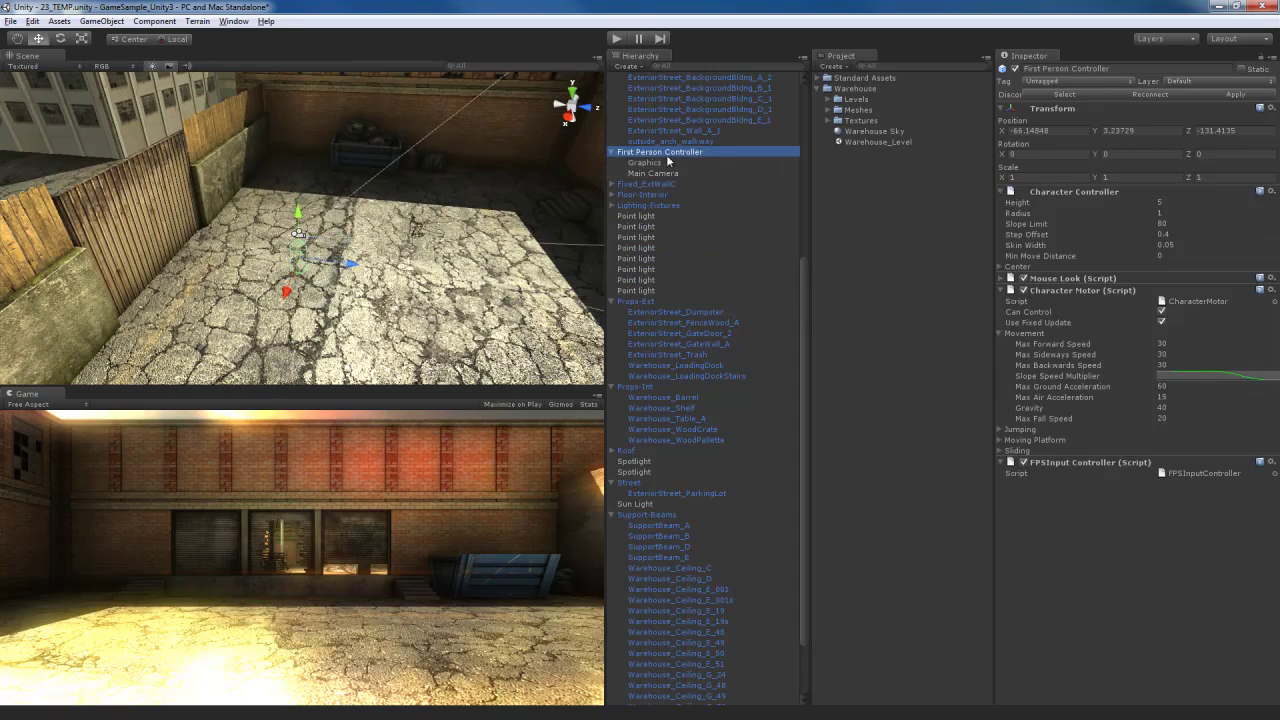
pyautogui.moveTo(353, 266); pyautogui.dragTo(544, 287)
pyautogui.scroll(-6, 432, 287)
pyautogui.moveTo(454, 289); pyautogui.dragTo(354, 267, button='middle')
pyautogui.moveTo(354, 267); pyautogui.dragTo(597, 285)
pyautogui.moveTo(385, 235); pyautogui.dragTo(432, 266)
pyautogui.moveTo(478, 291); pyautogui.dragTo(467, 282)
# Rotate the First Person Controller to Y -90 and X -15 so it looks along the interior towards the skylights
pyautogui.press('e')
pyautogui.moveTo(476, 346); pyautogui.dragTo(668, 324)
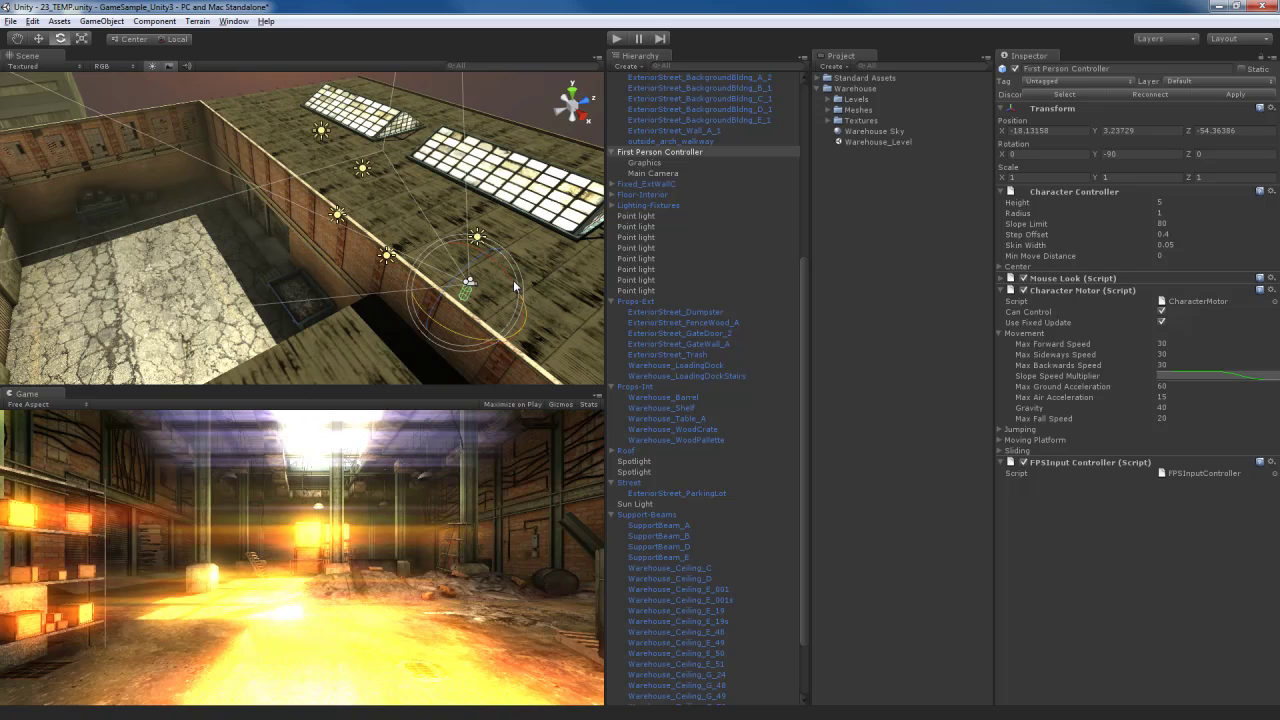
pyautogui.moveTo(517, 286); pyautogui.dragTo(521, 313)
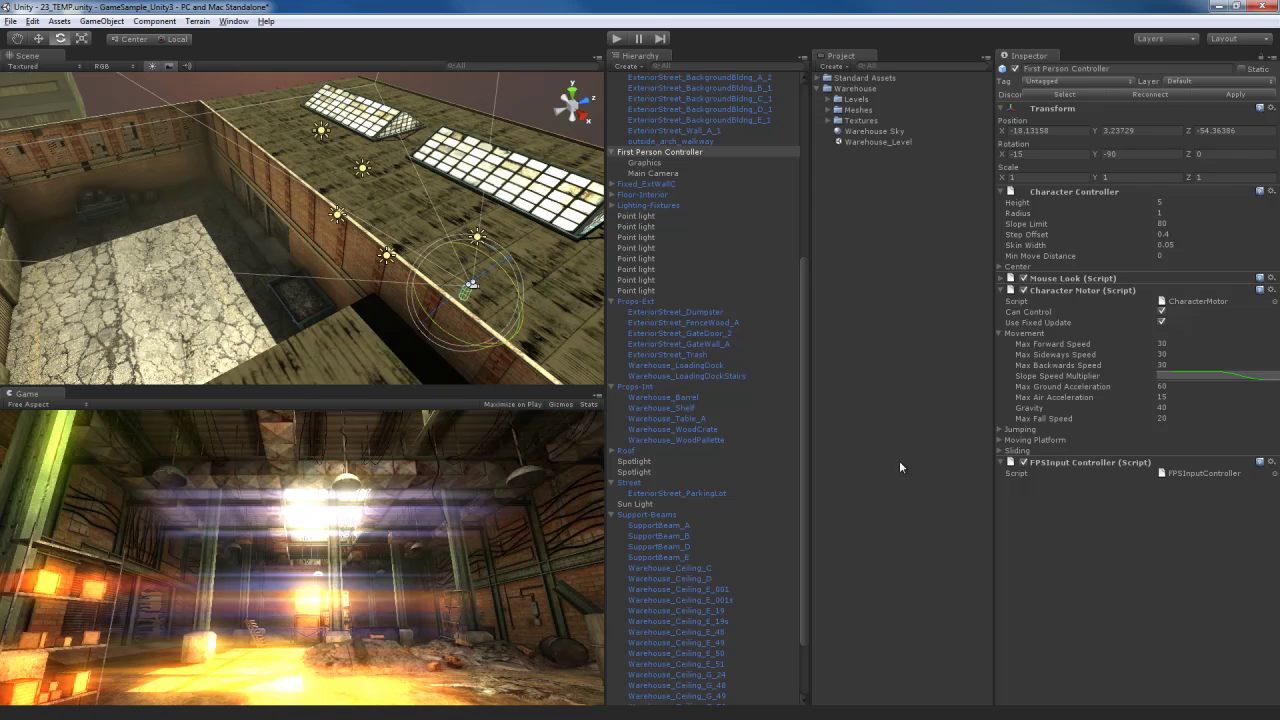
# Reduce the Main Camera's flare stretch width to about 0.39 and try lowering the flare blur iterations
pyautogui.click(655, 174)
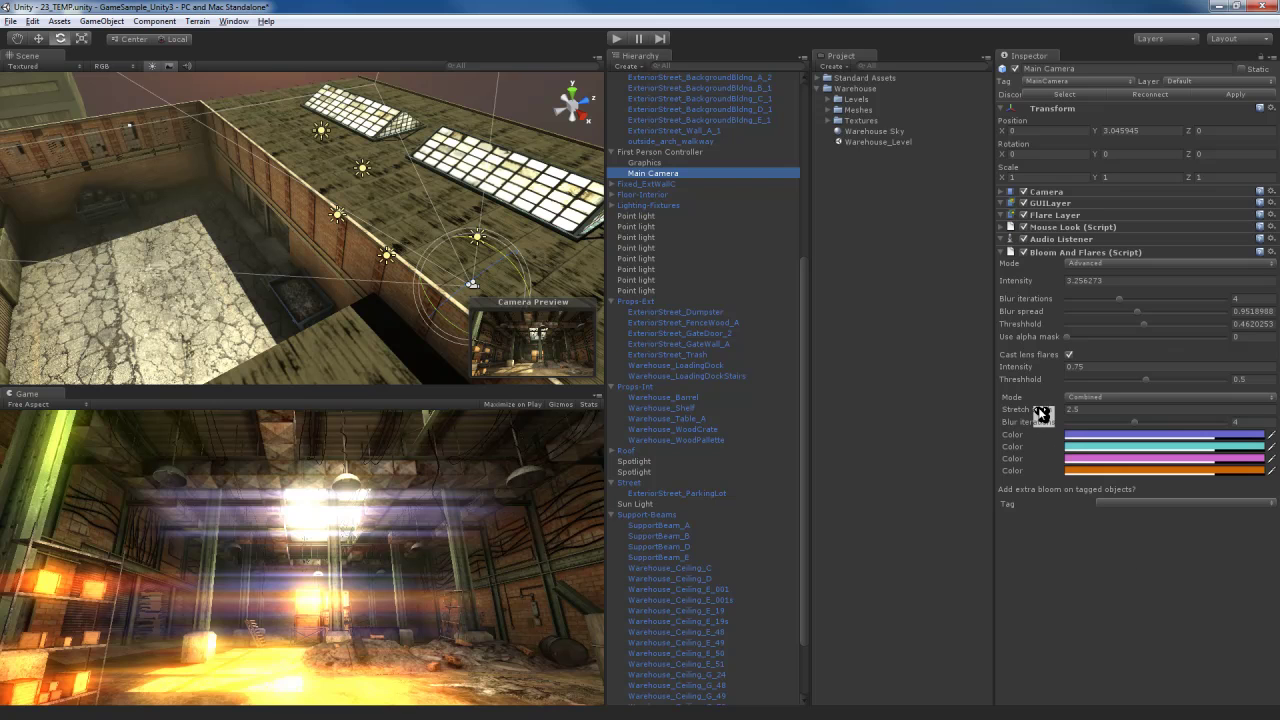
pyautogui.moveTo(1042, 414); pyautogui.dragTo(997, 417)
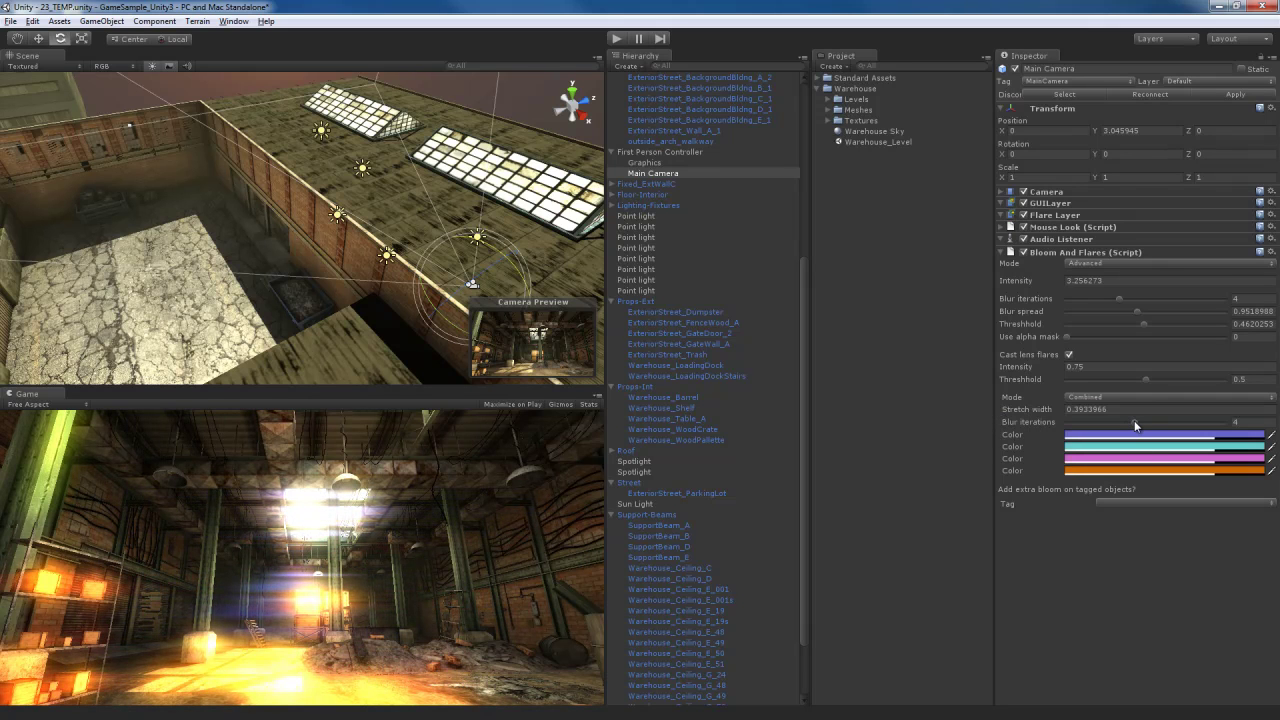
pyautogui.moveTo(1127, 426); pyautogui.dragTo(1097, 421)
# Try a green hue of 131 on the first flare color, and return it to blue with hue 237
pyautogui.click(1141, 437)
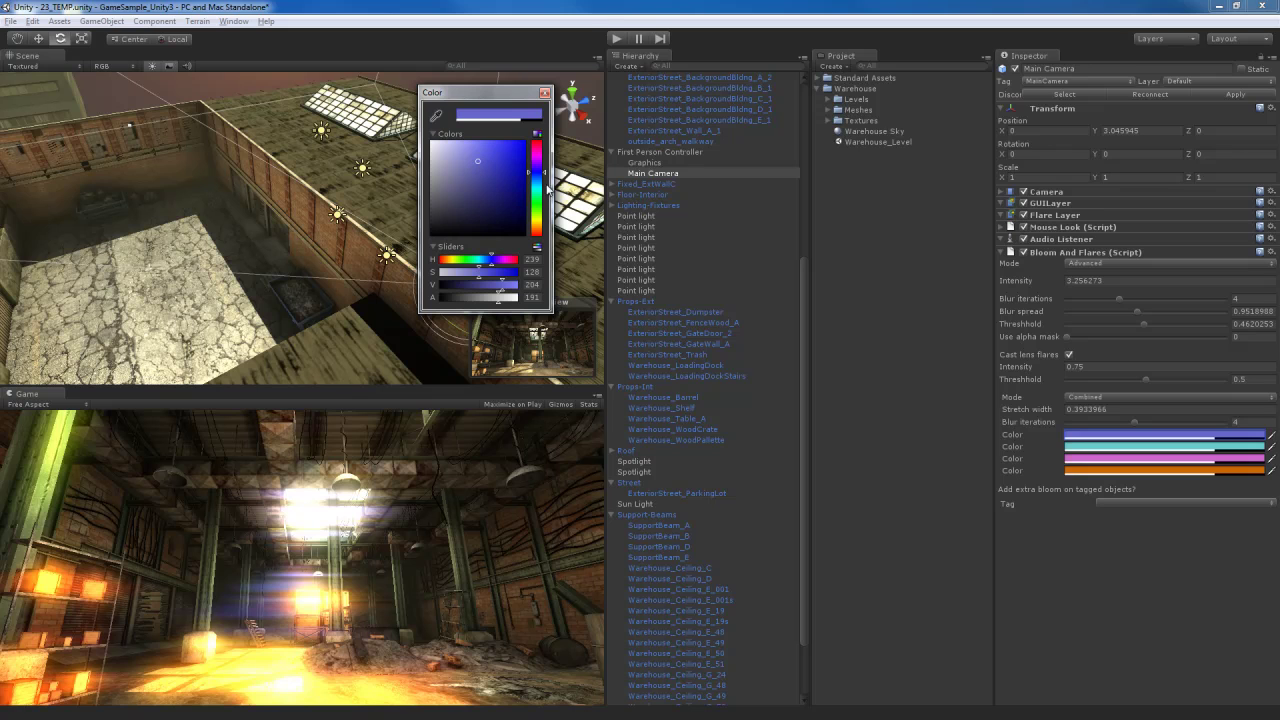
pyautogui.moveTo(538, 175)
pyautogui.mouseDown()
pyautogui.moveTo(535, 212)
pyautogui.moveTo(535, 200)
pyautogui.mouseUp()
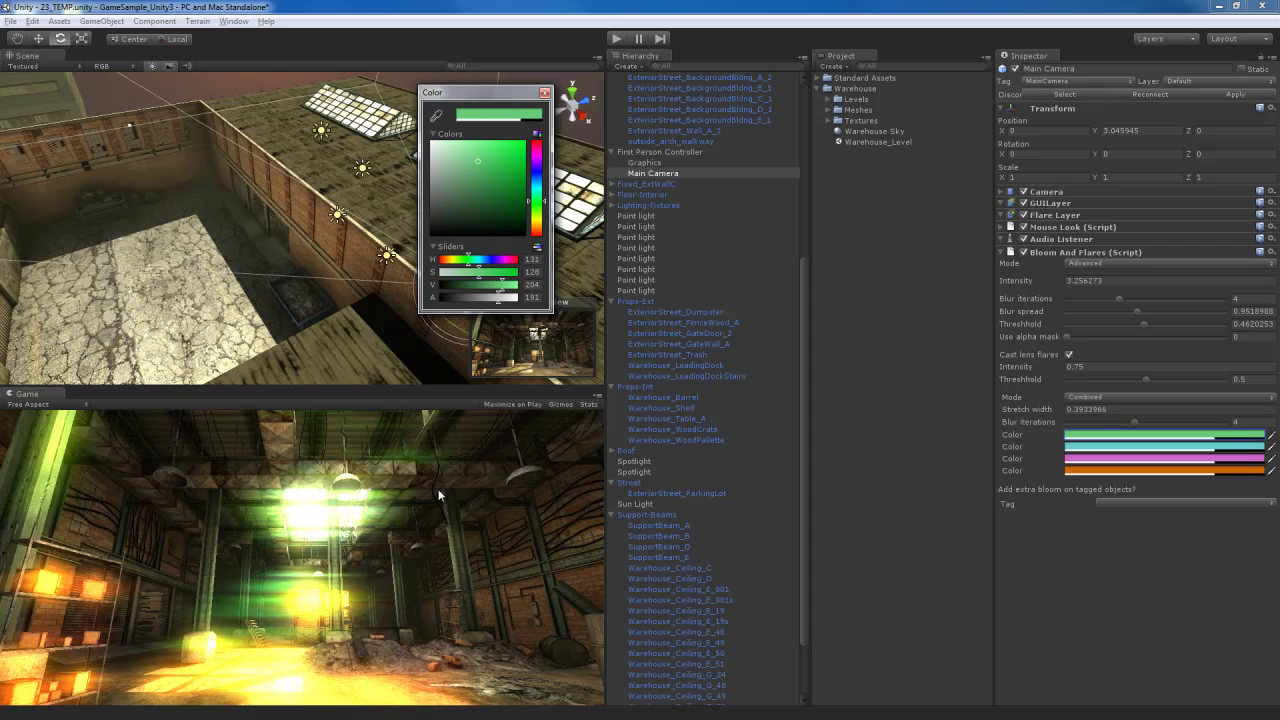
pyautogui.moveTo(541, 203); pyautogui.dragTo(541, 175)
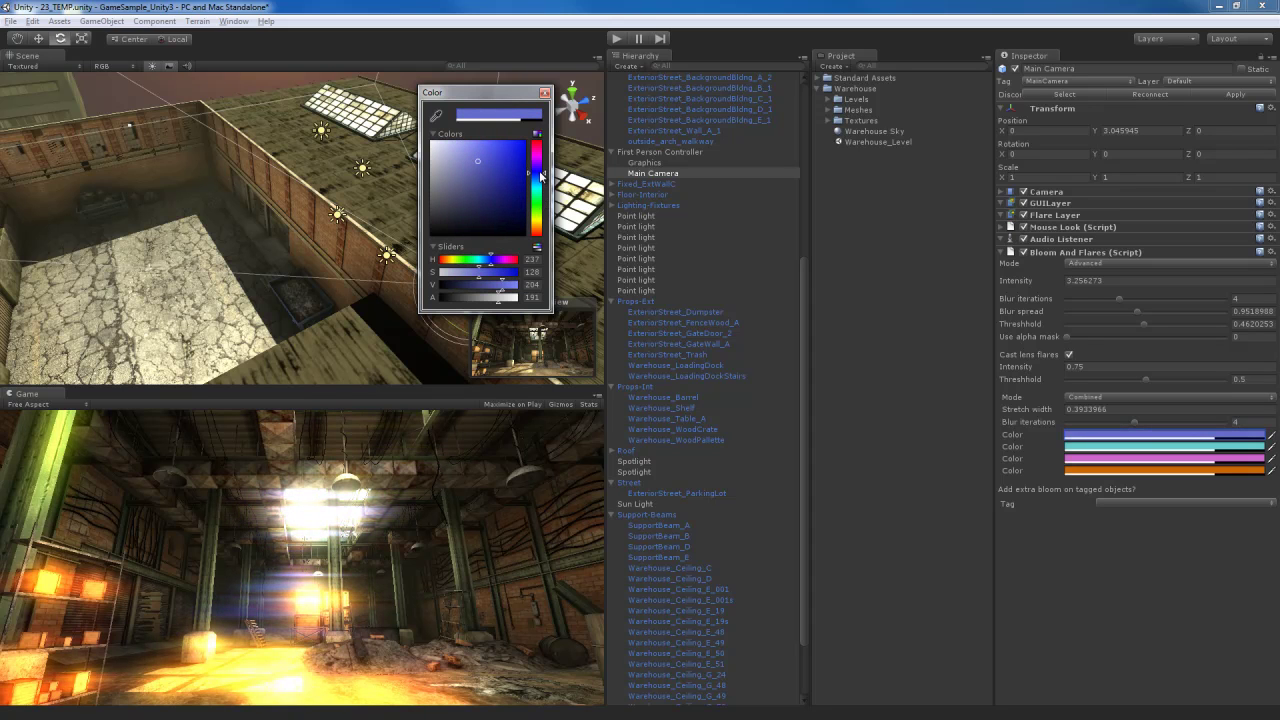
pyautogui.click(545, 93)
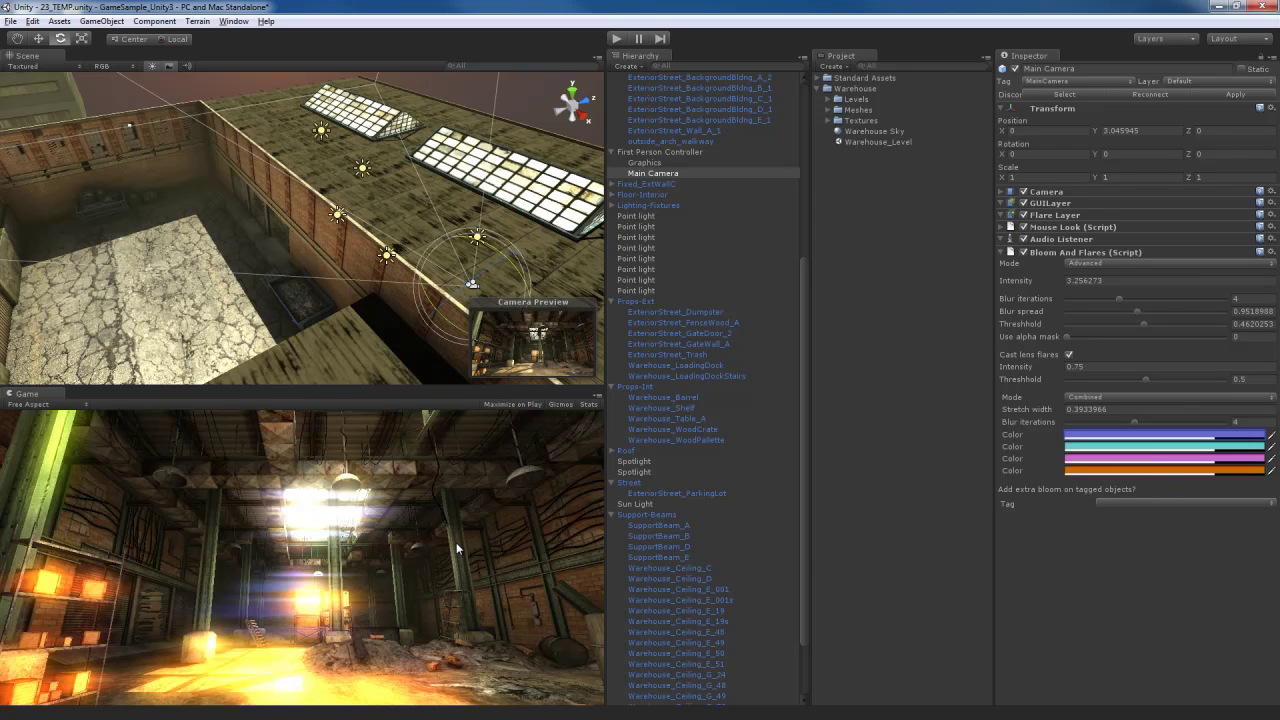
# Try Use alpha mask at about 0.5, and raise it to 1
pyautogui.moveTo(1067, 337); pyautogui.dragTo(1146, 346)
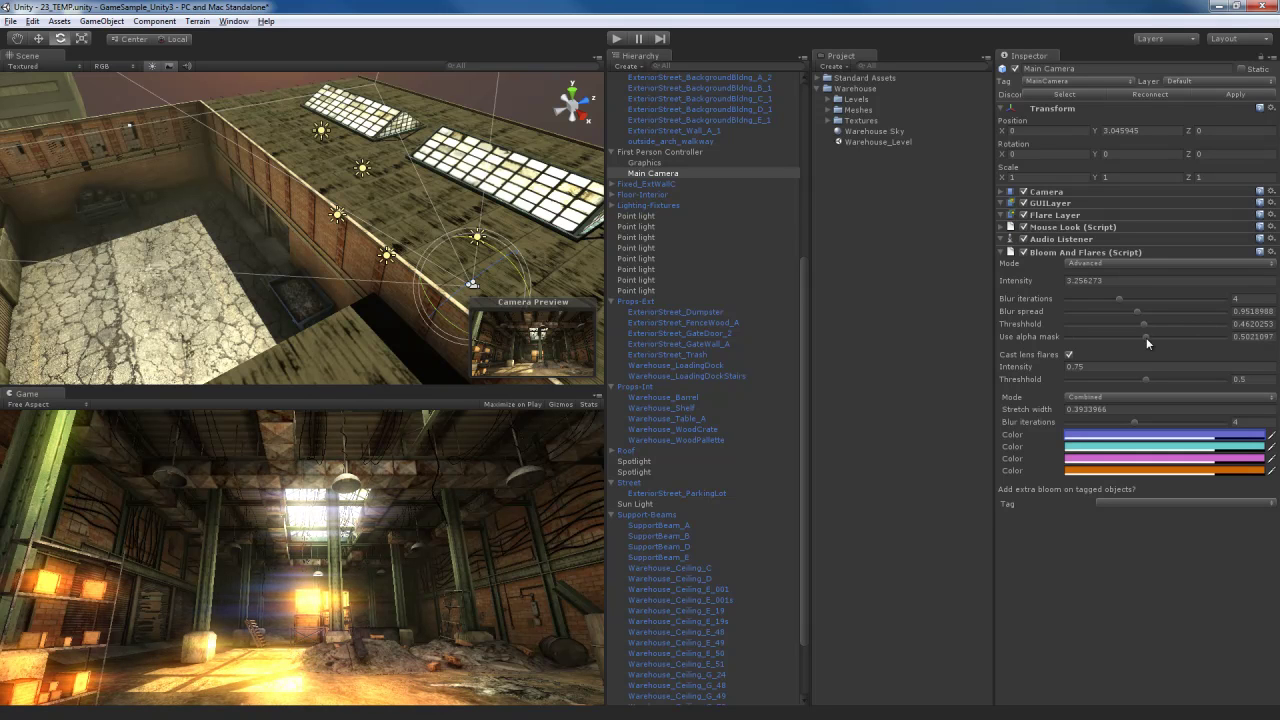
pyautogui.moveTo(1146, 337)
pyautogui.mouseDown()
pyautogui.moveTo(1052, 341)
pyautogui.moveTo(1163, 343)
pyautogui.moveTo(1111, 343)
pyautogui.moveTo(1146, 339)
pyautogui.mouseUp()
pyautogui.moveTo(1147, 336); pyautogui.dragTo(1245, 348)
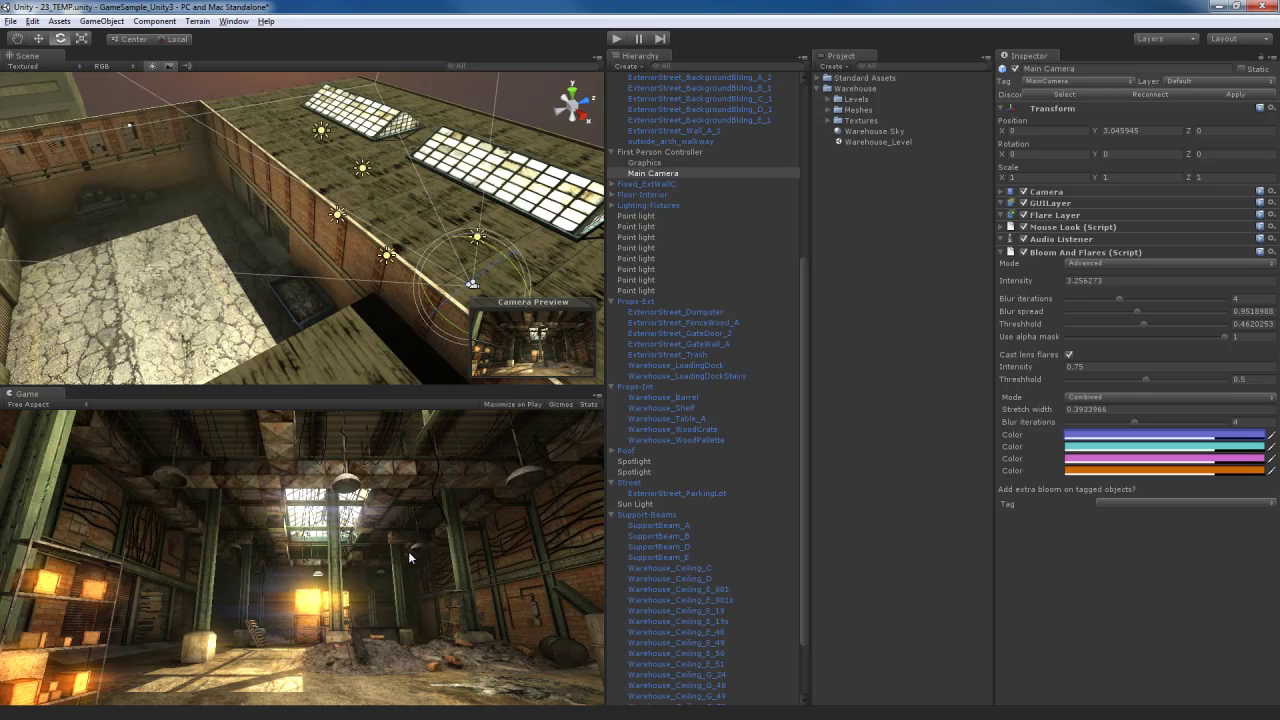
# Move the Main Camera close to the stacked wooden crates, at about Y -8.47 and Z 42.98, and bring the crates into the scene view
pyautogui.keyDown('alt'); pyautogui.moveTo(426, 274); pyautogui.dragTo(276, 234); pyautogui.keyUp('alt')
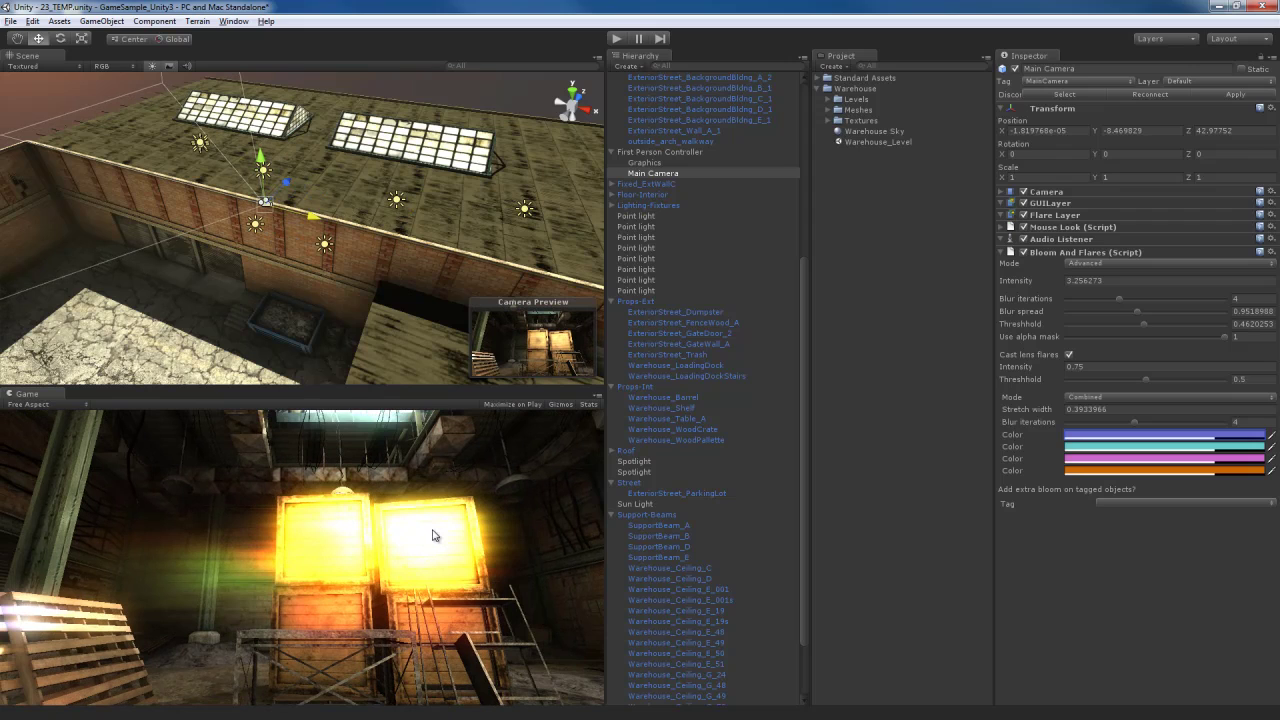
pyautogui.moveTo(367, 224); pyautogui.dragTo(276, 138, button='right')
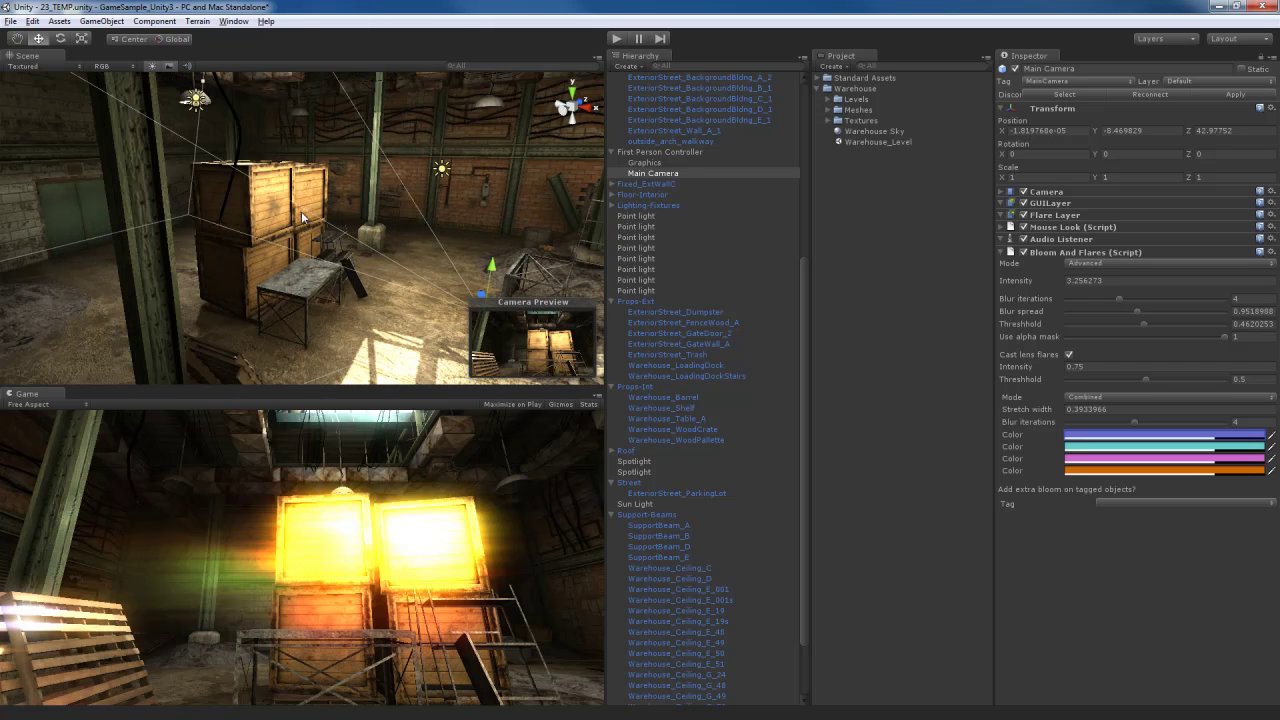
# Set the alpha of the Warehouse_WoodCrate material's main color to 0
pyautogui.click(307, 184)
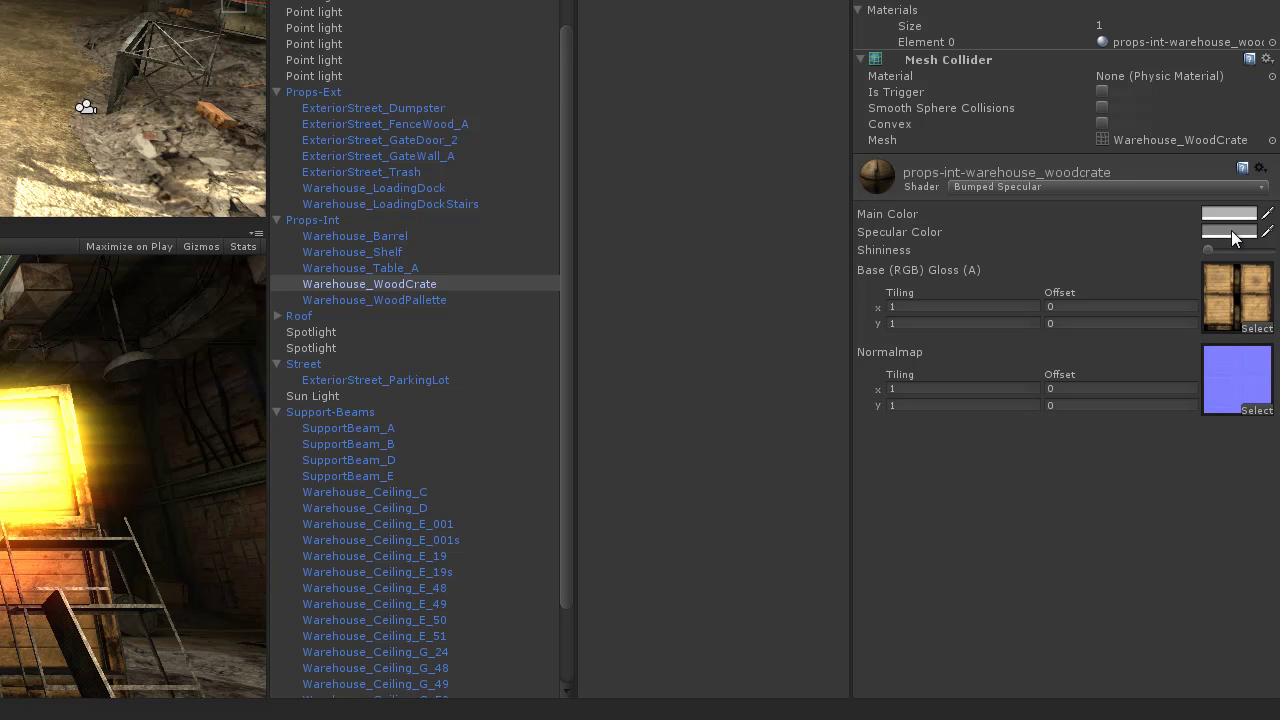
pyautogui.click(1230, 215)
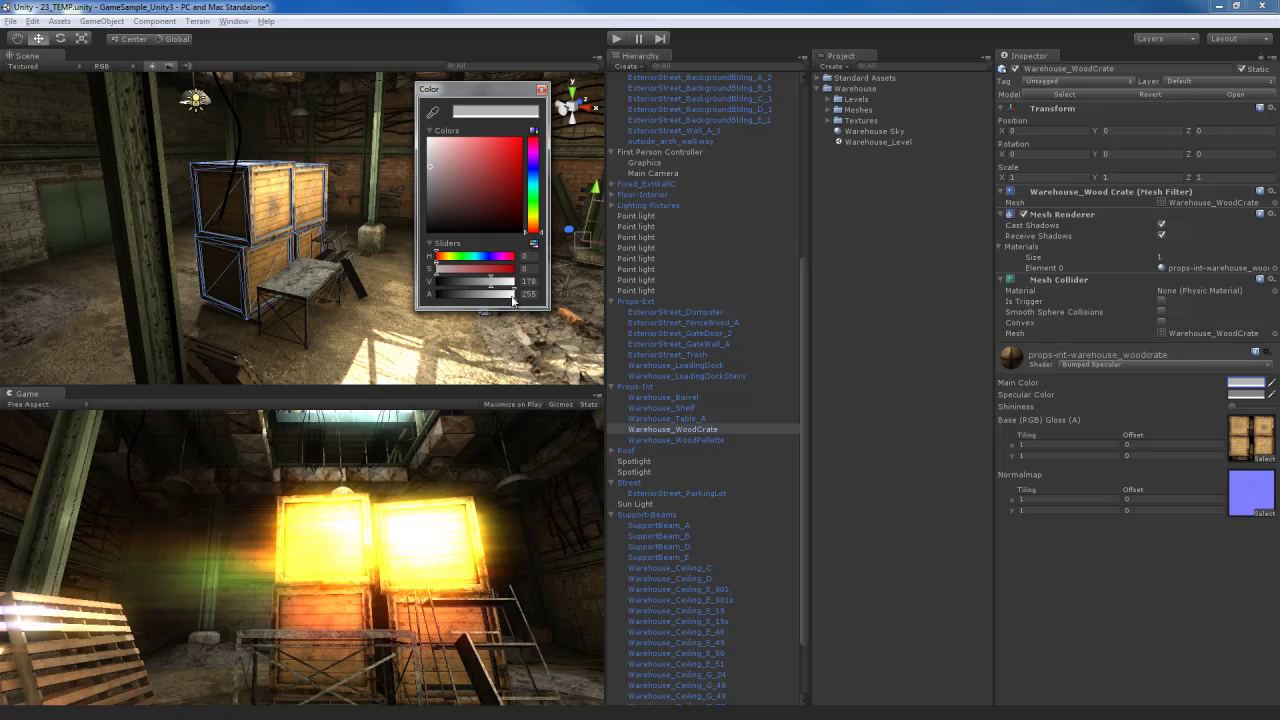
pyautogui.moveTo(512, 300); pyautogui.dragTo(437, 304)
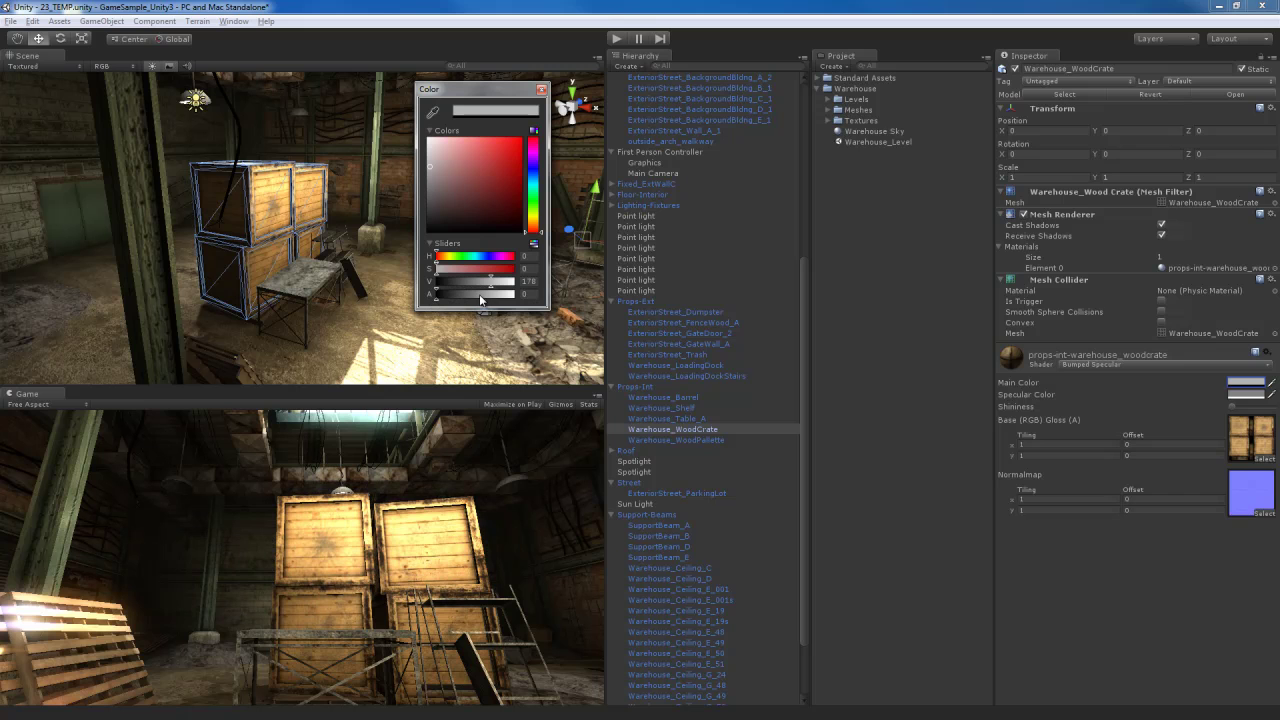
pyautogui.click(461, 304)
pyautogui.moveTo(461, 304); pyautogui.dragTo(435, 303)
# Check the Main Camera's bloom settings, and raise the wood crate material's main color alpha to 58
pyautogui.click(654, 174)
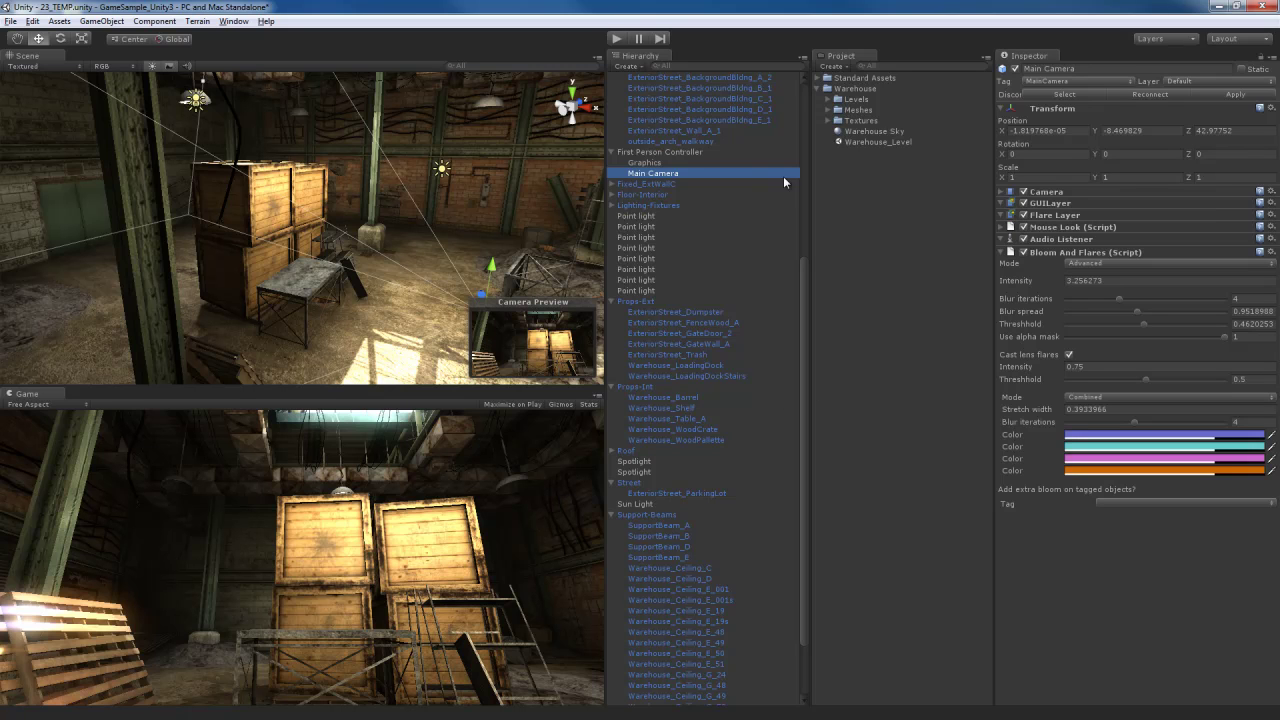
pyautogui.click(289, 226)
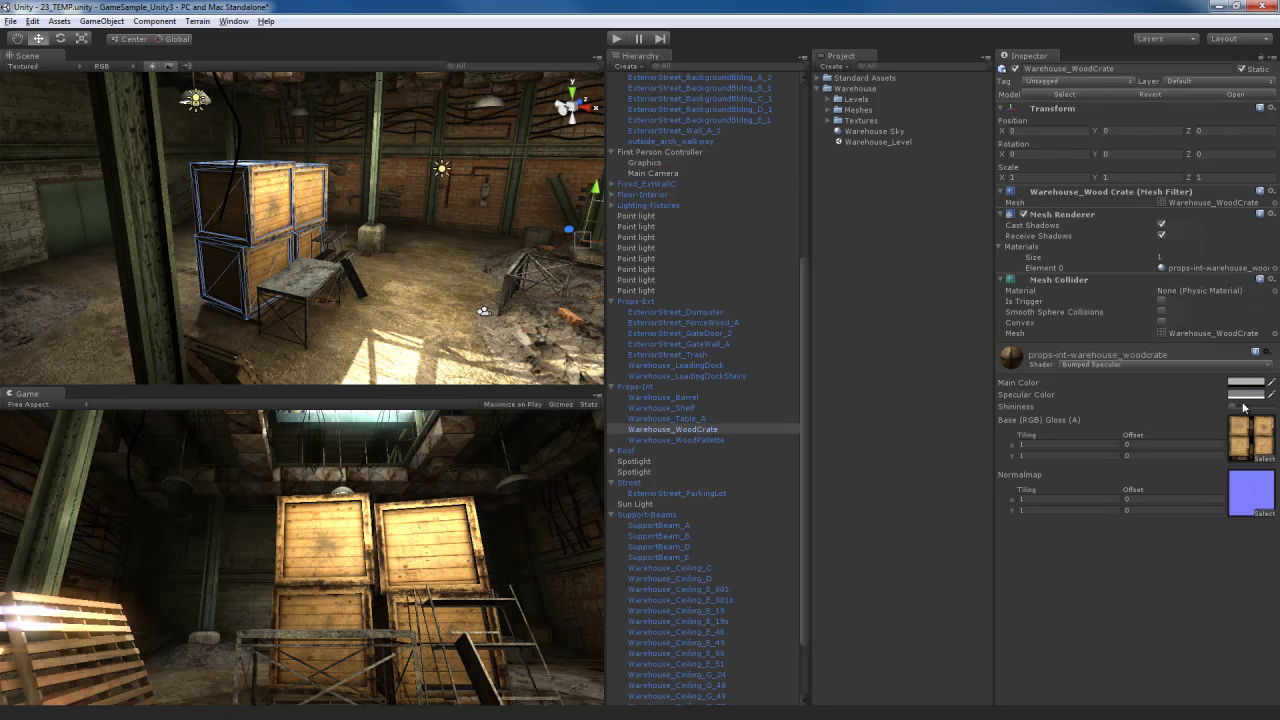
pyautogui.click(1245, 382)
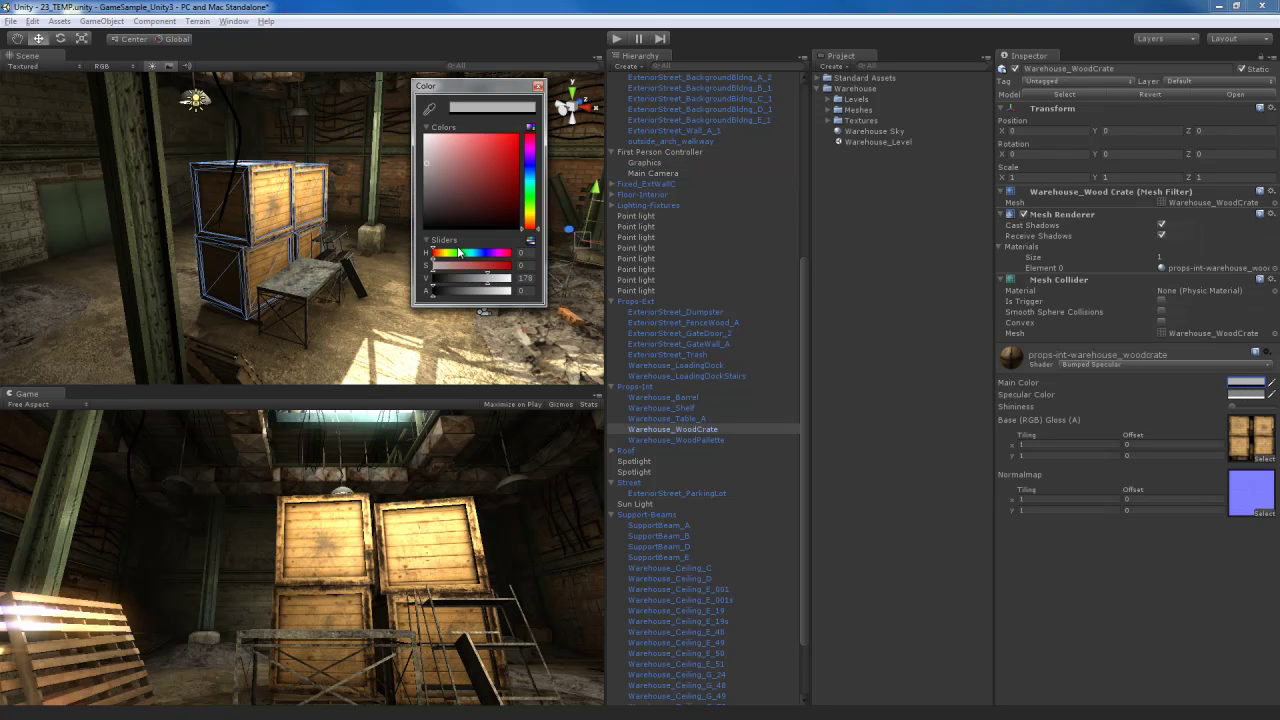
pyautogui.moveTo(433, 291)
pyautogui.mouseDown()
pyautogui.moveTo(476, 299)
pyautogui.moveTo(439, 300)
pyautogui.moveTo(451, 302)
pyautogui.mouseUp()
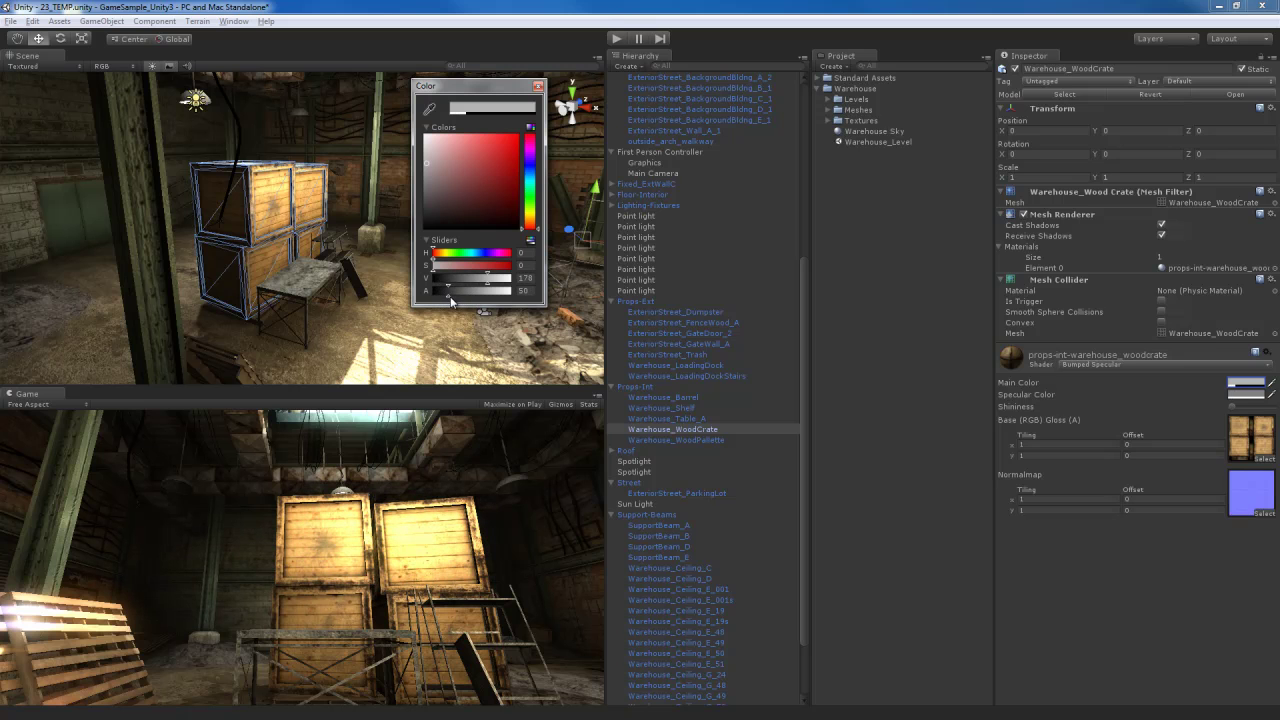
pyautogui.click(538, 87)
# Check the alpha of the Warehouse_WoodCrate material's specular color
pyautogui.moveTo(440, 235); pyautogui.dragTo(329, 318, button='right')
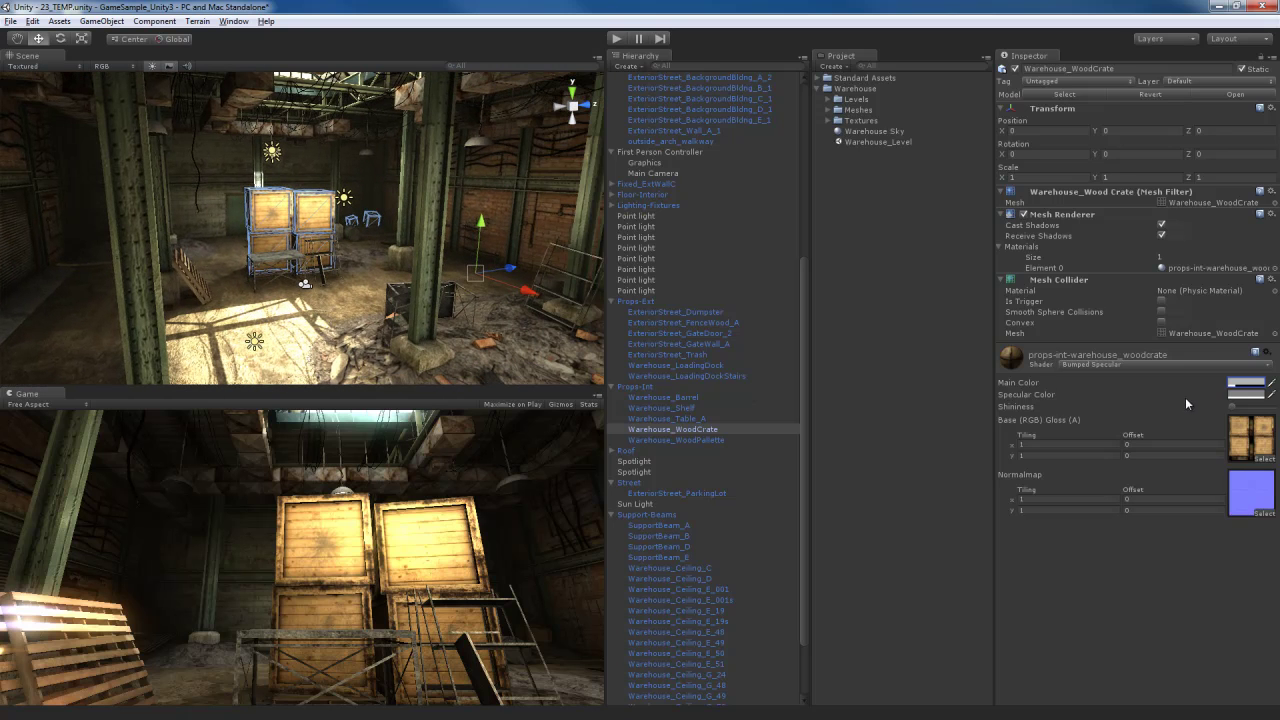
pyautogui.click(1250, 397)
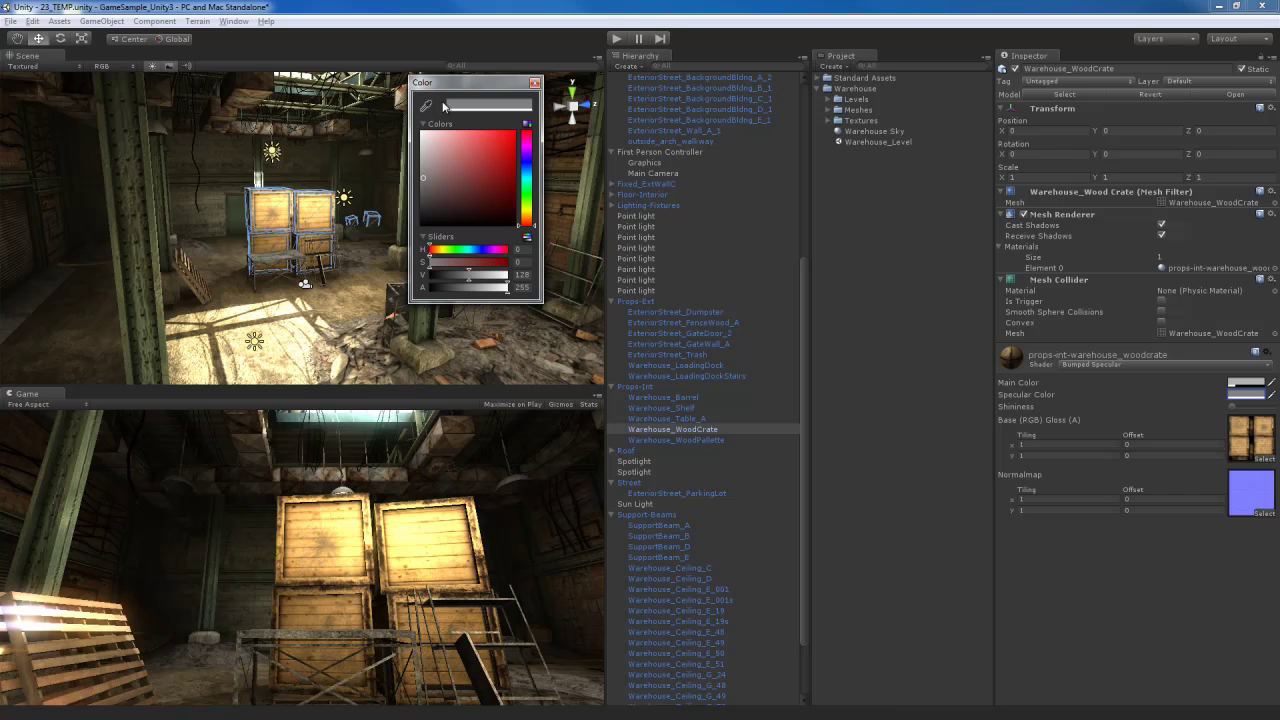
pyautogui.moveTo(499, 293)
pyautogui.mouseDown()
pyautogui.moveTo(418, 296)
pyautogui.moveTo(517, 290)
pyautogui.mouseUp()
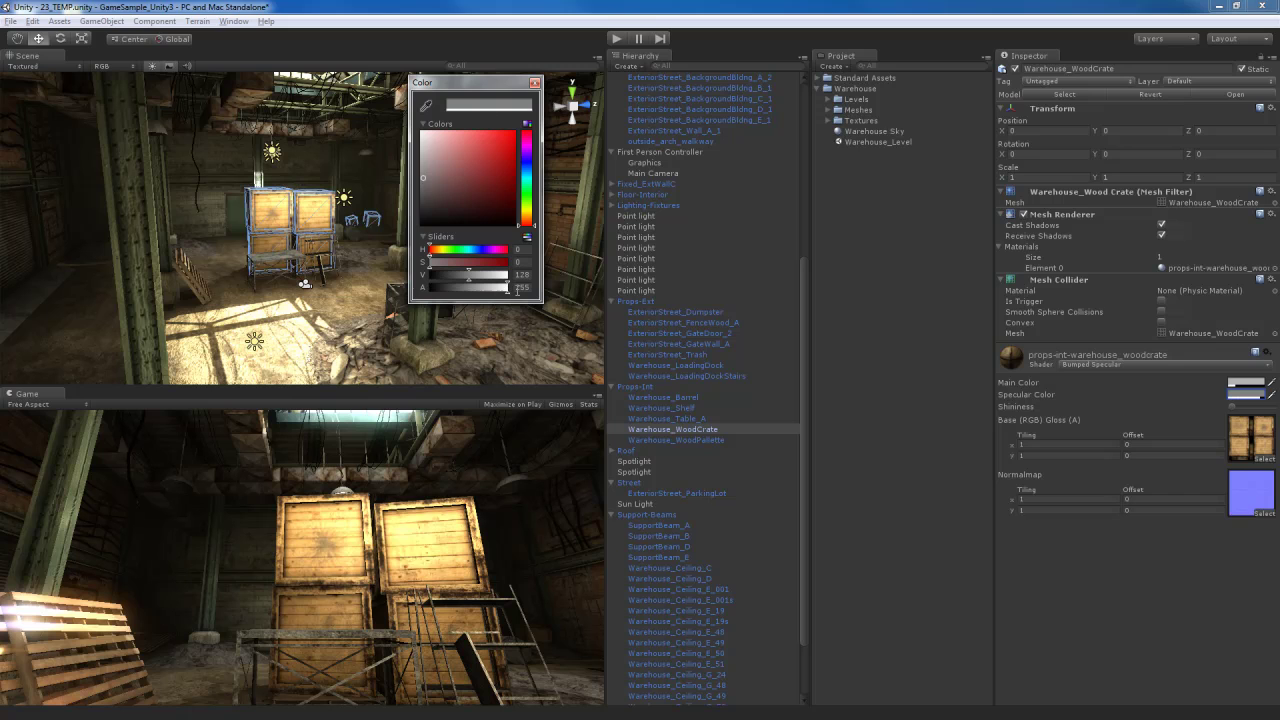
pyautogui.click(535, 82)
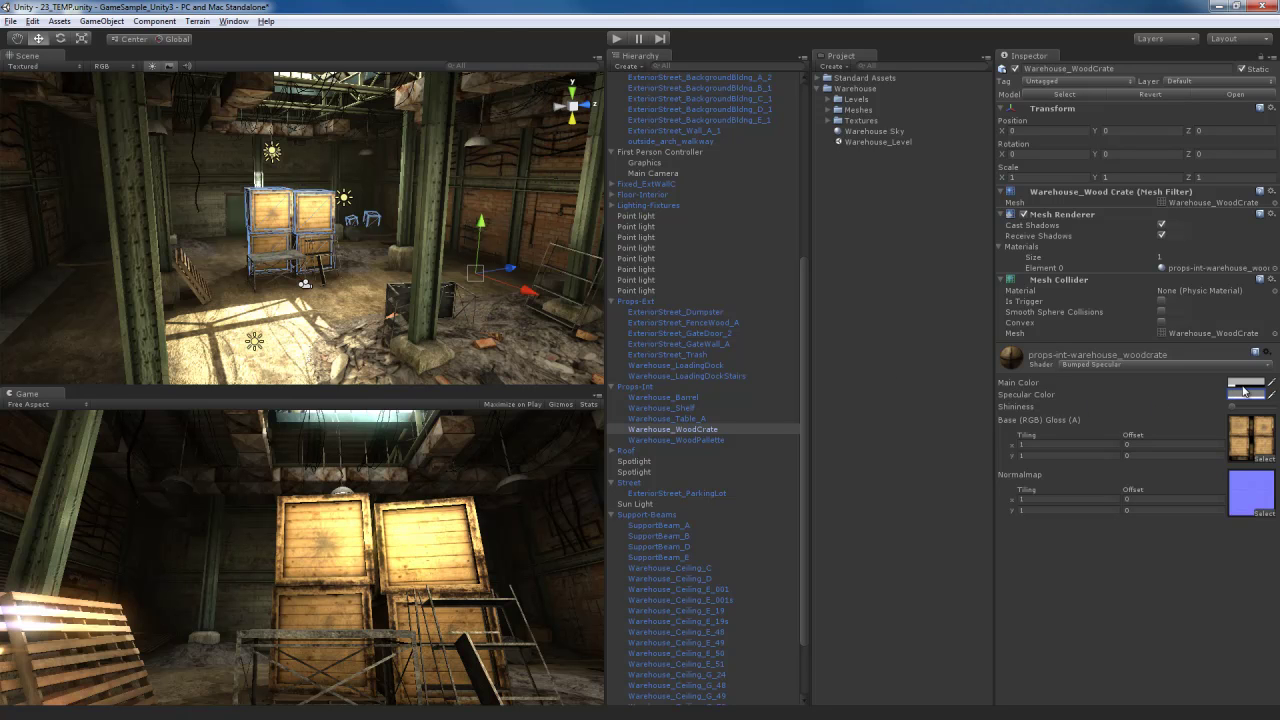
# Locate the First Person Controller and its Main Camera in the scene view, and select the Main Camera
pyautogui.moveTo(442, 338); pyautogui.dragTo(442, 435, button='right')
pyautogui.moveTo(388, 273); pyautogui.dragTo(391, 284, button='right')
pyautogui.moveTo(488, 263); pyautogui.dragTo(367, 274, button='right')
pyautogui.click(660, 152)
pyautogui.moveTo(438, 314); pyautogui.dragTo(353, 264, button='right')
pyautogui.click(680, 152)
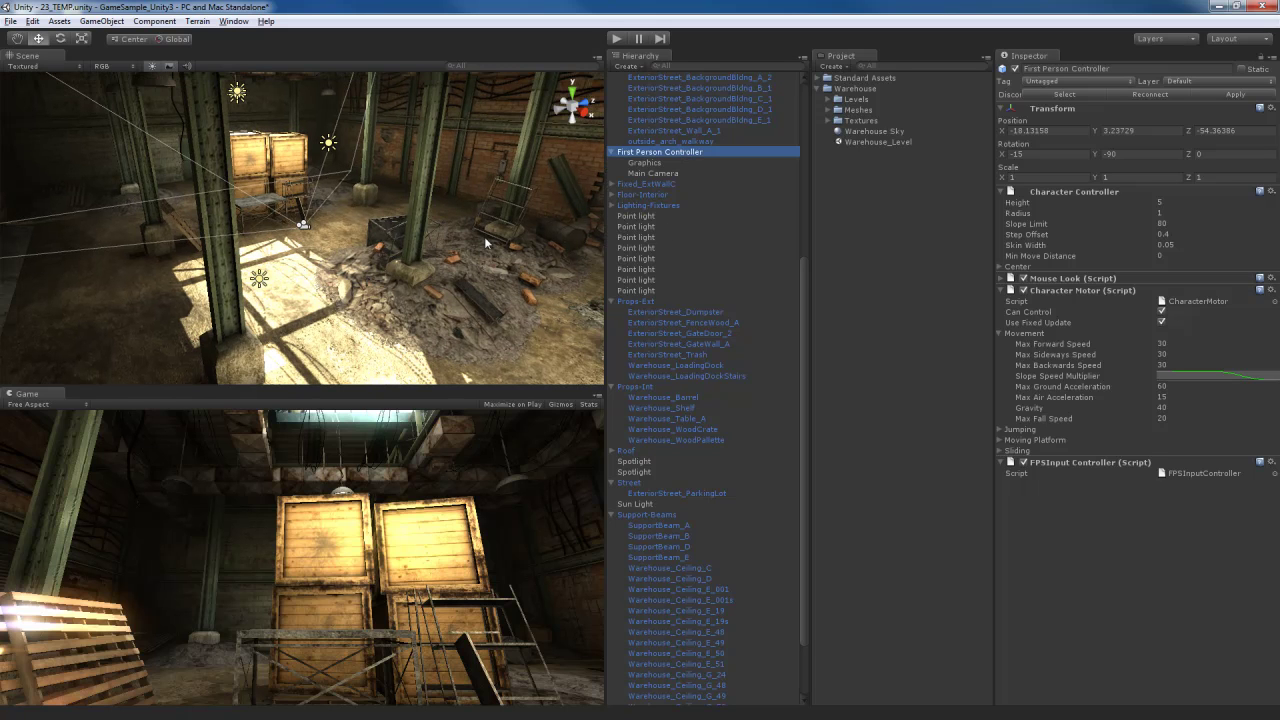
pyautogui.moveTo(422, 254); pyautogui.dragTo(577, 264, button='right')
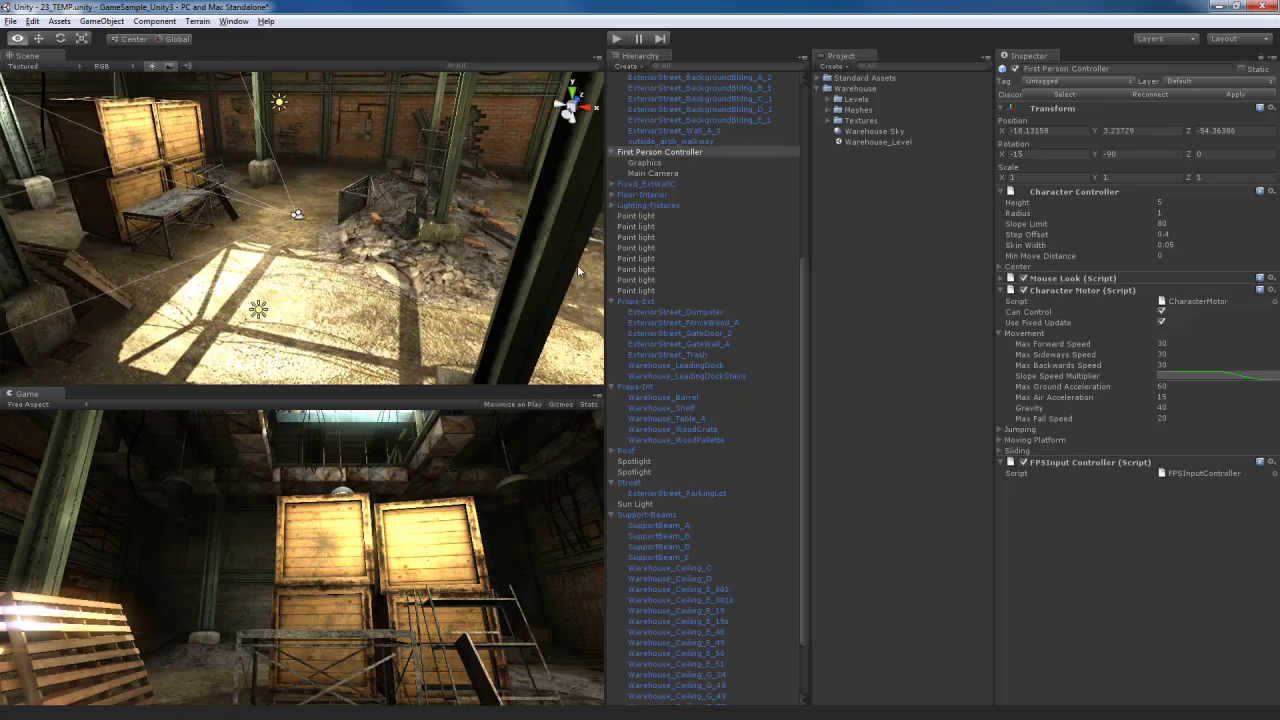
pyautogui.press('z')
pyautogui.moveTo(333, 270); pyautogui.dragTo(372, 222, button='right')
pyautogui.click(390, 208)
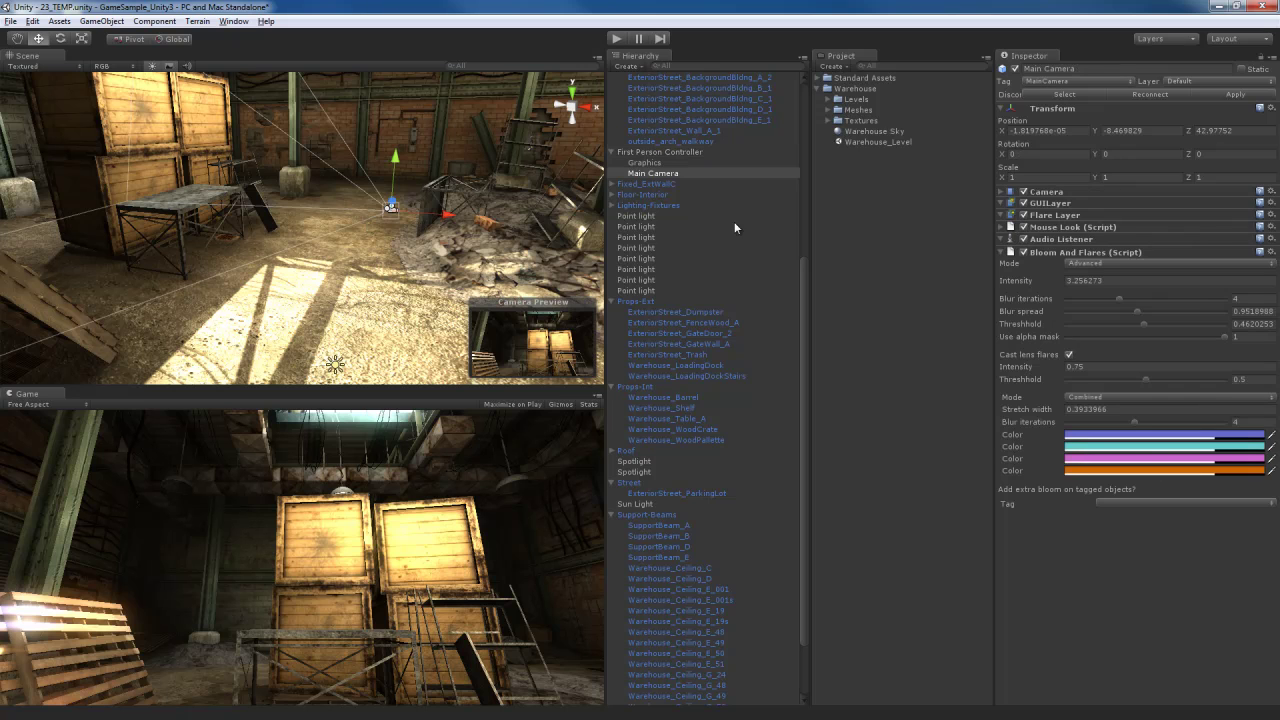
# Reset the Main Camera's position to 0, 0, 0
pyautogui.click(1077, 133)
pyautogui.write('0')
pyautogui.press('Tab')
pyautogui.write('0')
pyautogui.press('Tab')
pyautogui.write('0')
pyautogui.press('Return')
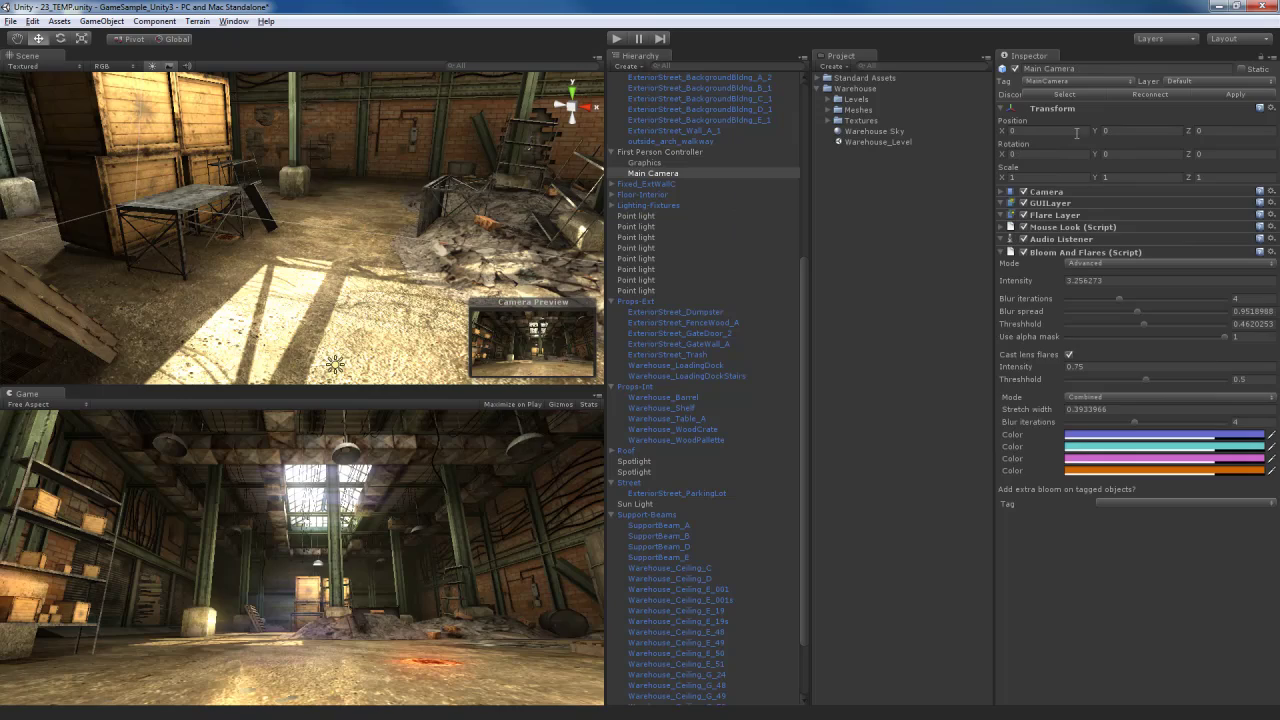
# Check the camera's place relative to the First Person Controller, and undo the Main Camera's Y and Z position resets
pyautogui.click(661, 151)
pyautogui.press('f')
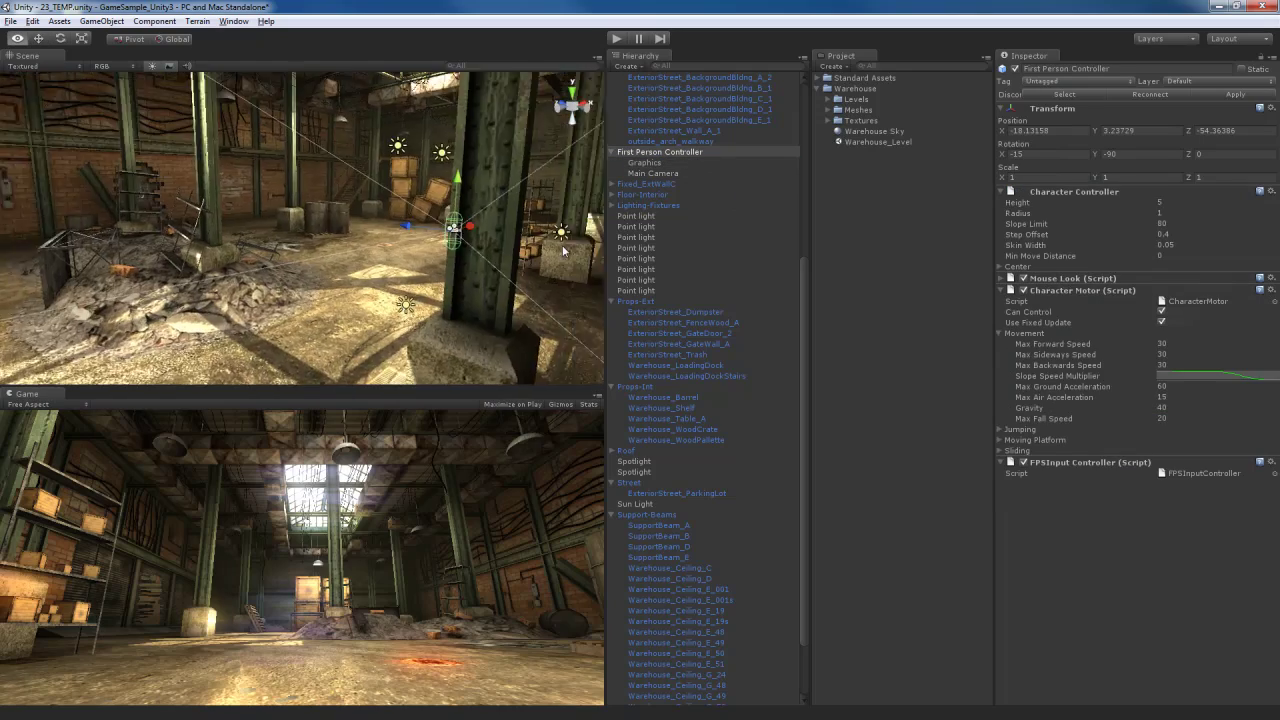
pyautogui.keyDown('alt'); pyautogui.moveTo(588, 226); pyautogui.dragTo(351, 305); pyautogui.keyUp('alt')
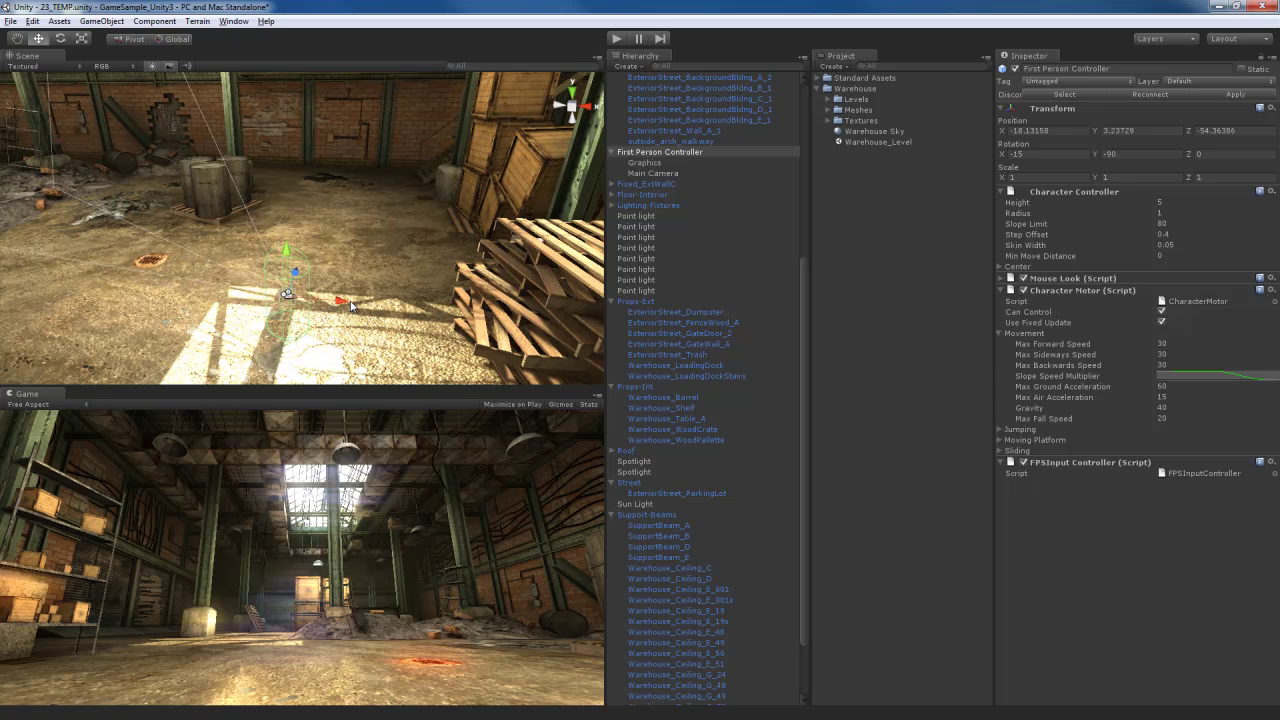
pyautogui.hotkey('ctrl', 'z')
pyautogui.hotkey('ctrl', 'z')
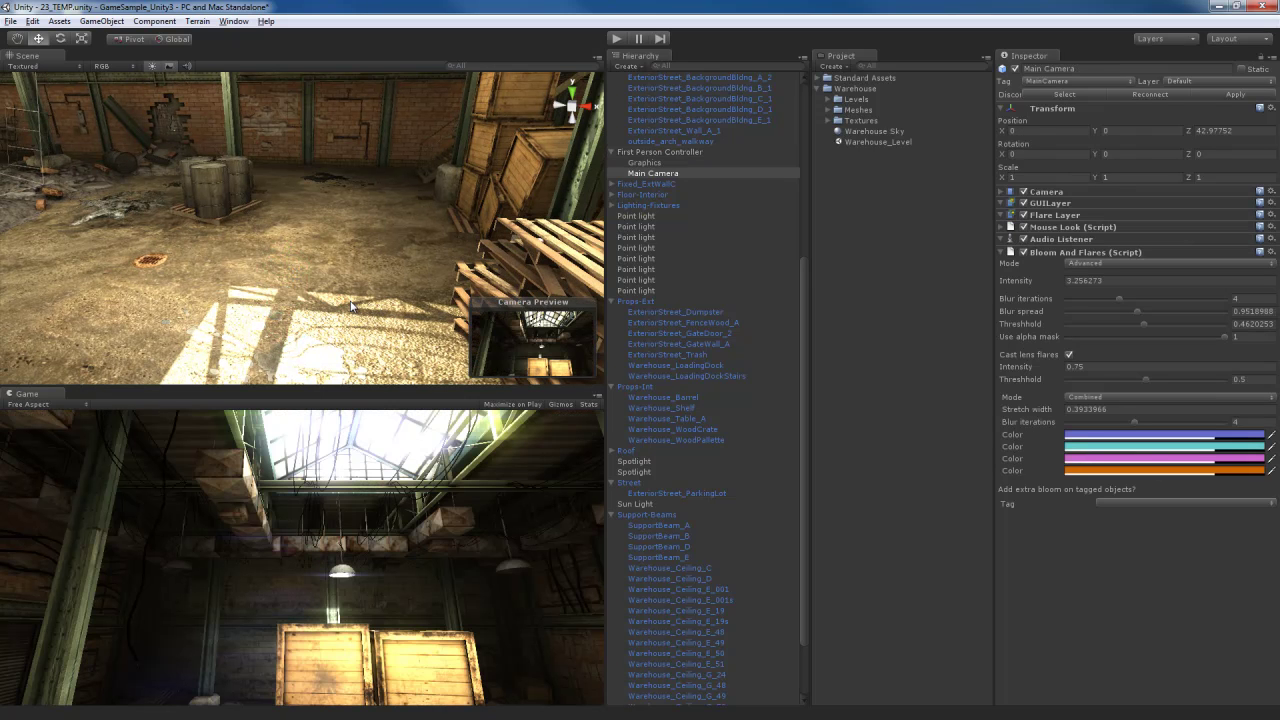
pyautogui.click(666, 176)
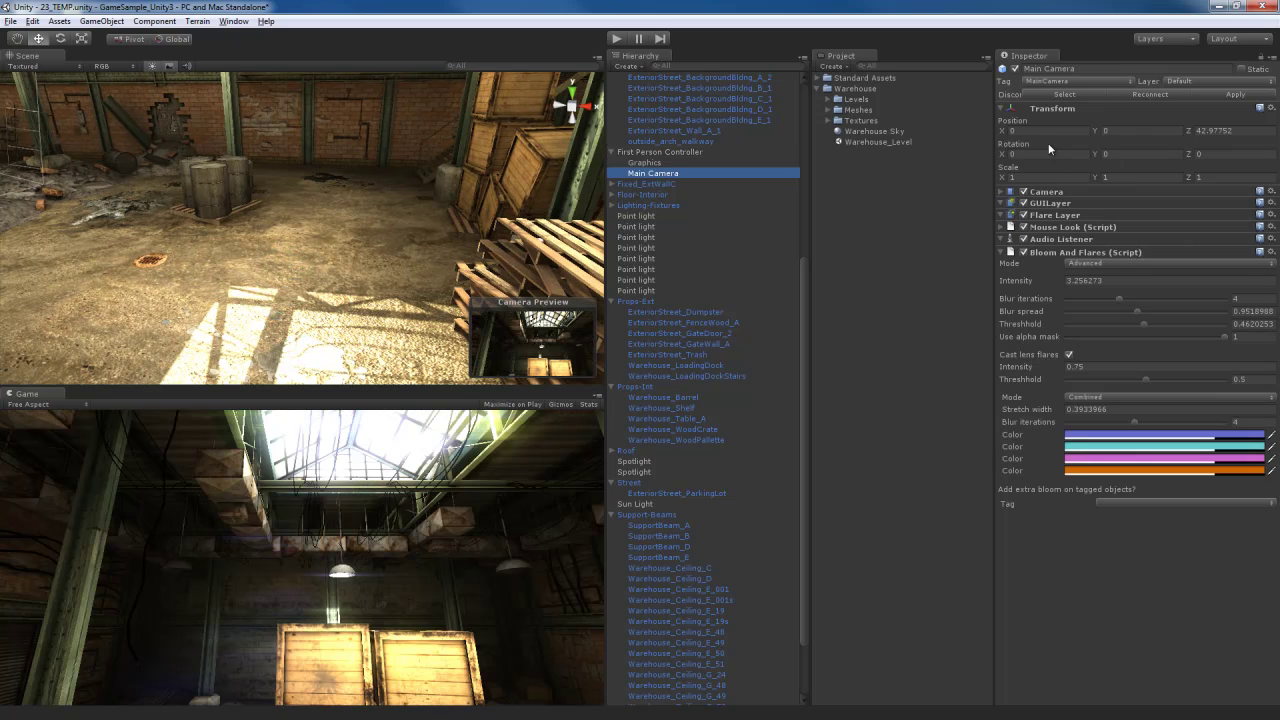
pyautogui.keyDown('alt'); pyautogui.moveTo(380, 293); pyautogui.dragTo(335, 292); pyautogui.keyUp('alt')
pyautogui.hotkey('ctrl', 'z')
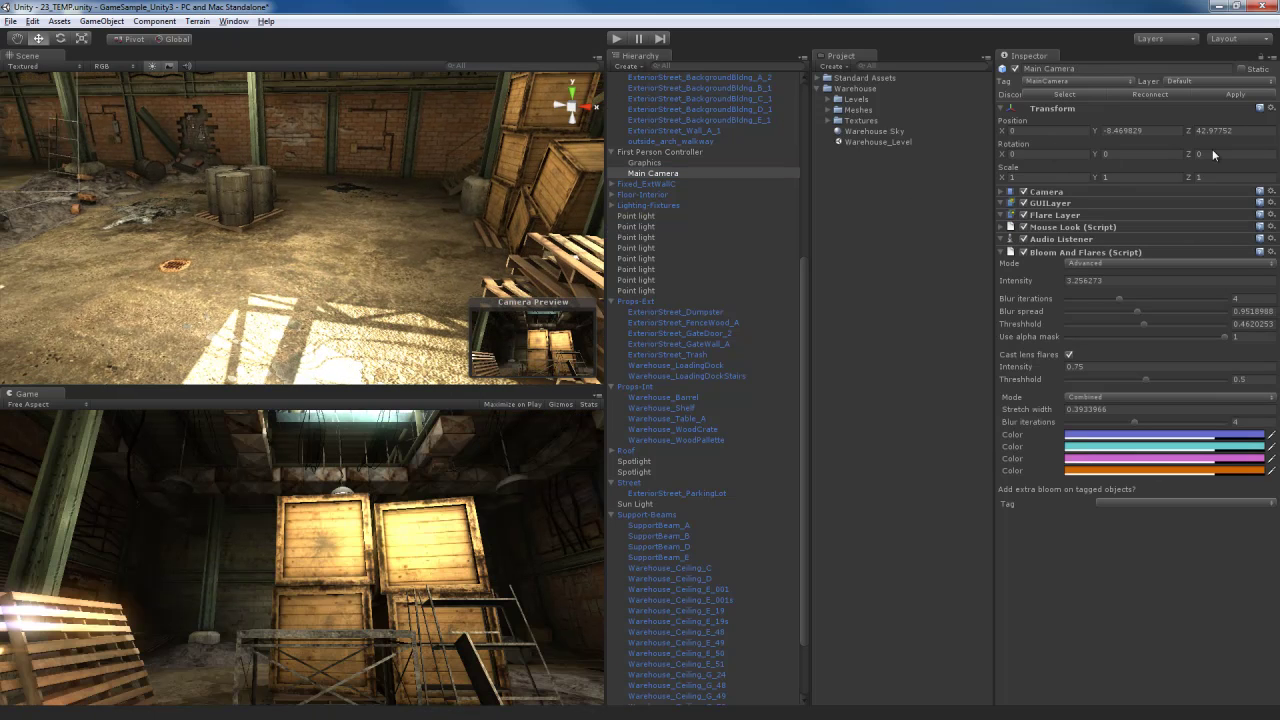
# Set the Main Camera's Z position to 0 and view its placement in the scene
pyautogui.write('0')
pyautogui.keyDown('alt'); pyautogui.moveTo(425, 255); pyautogui.dragTo(395, 263); pyautogui.keyUp('alt')
pyautogui.scroll(-4, 393, 264)
pyautogui.scroll(3, 393, 264)
pyautogui.scroll(2, 395, 260)
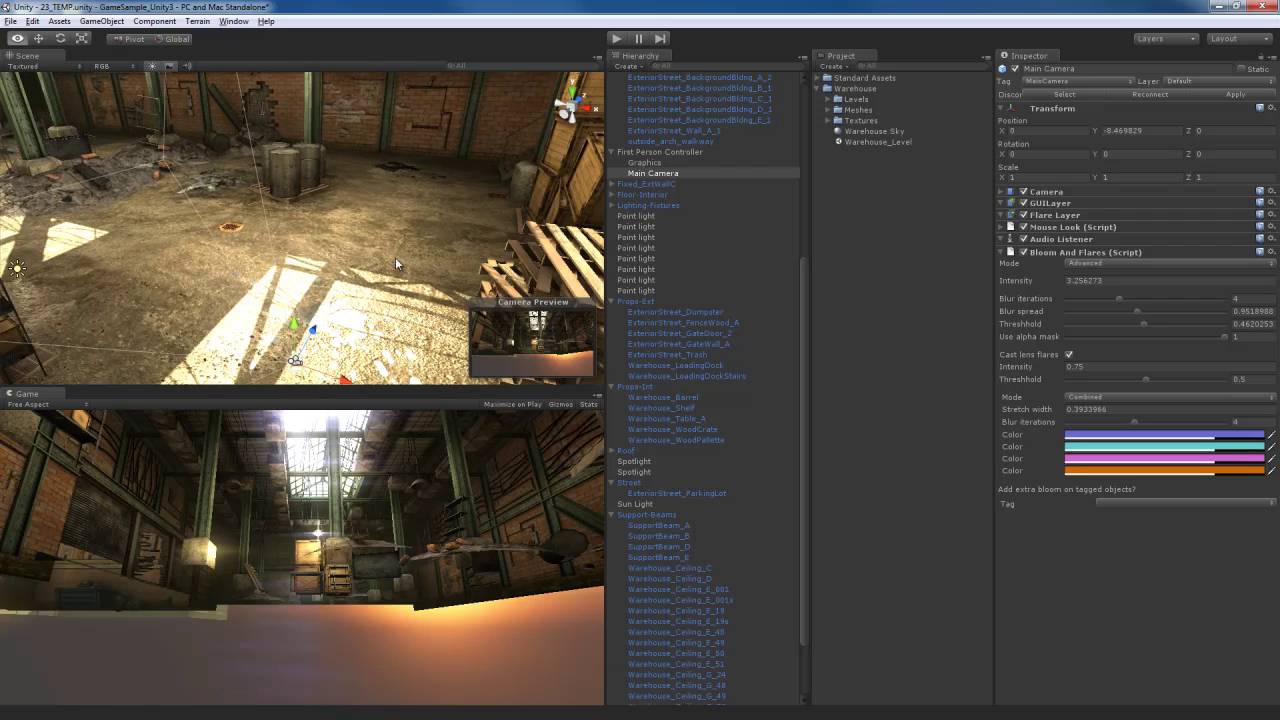
# Set the Main Camera's Y position to 0 so it sits at the First Person Controller's origin
pyautogui.click(702, 153)
pyautogui.keyDown('alt'); pyautogui.moveTo(246, 296); pyautogui.dragTo(285, 338); pyautogui.keyUp('alt')
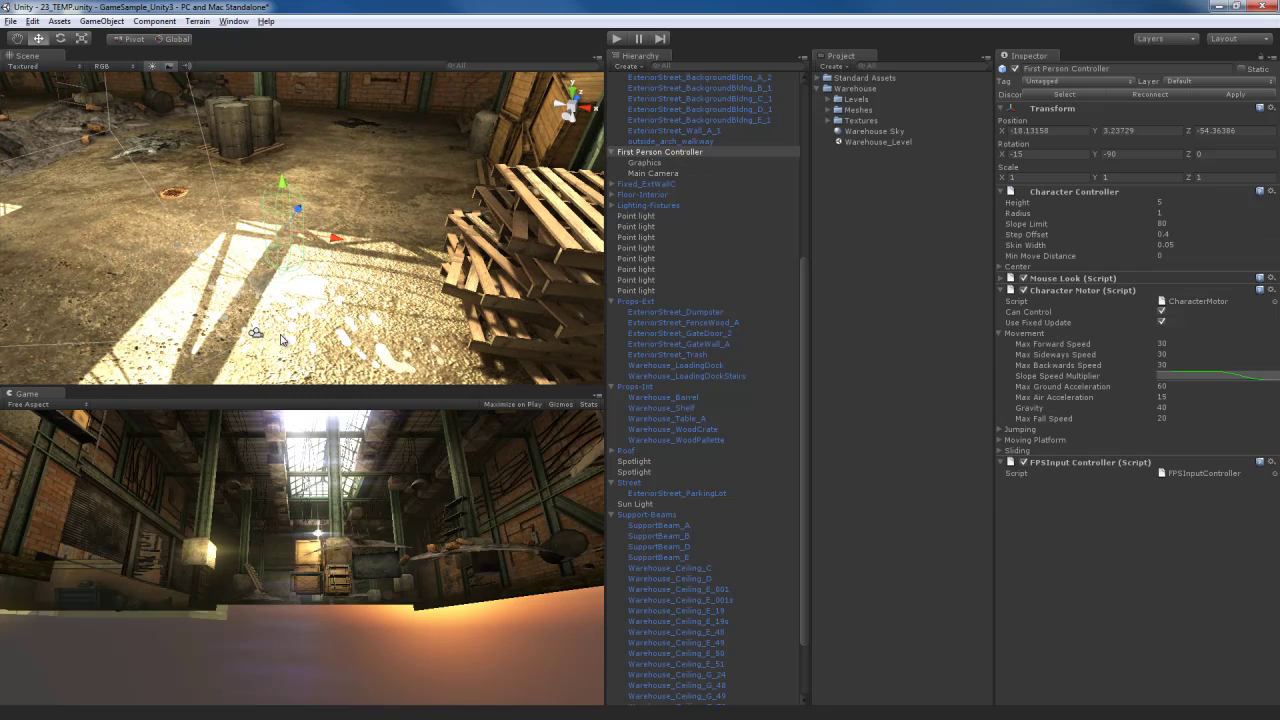
pyautogui.click(257, 334)
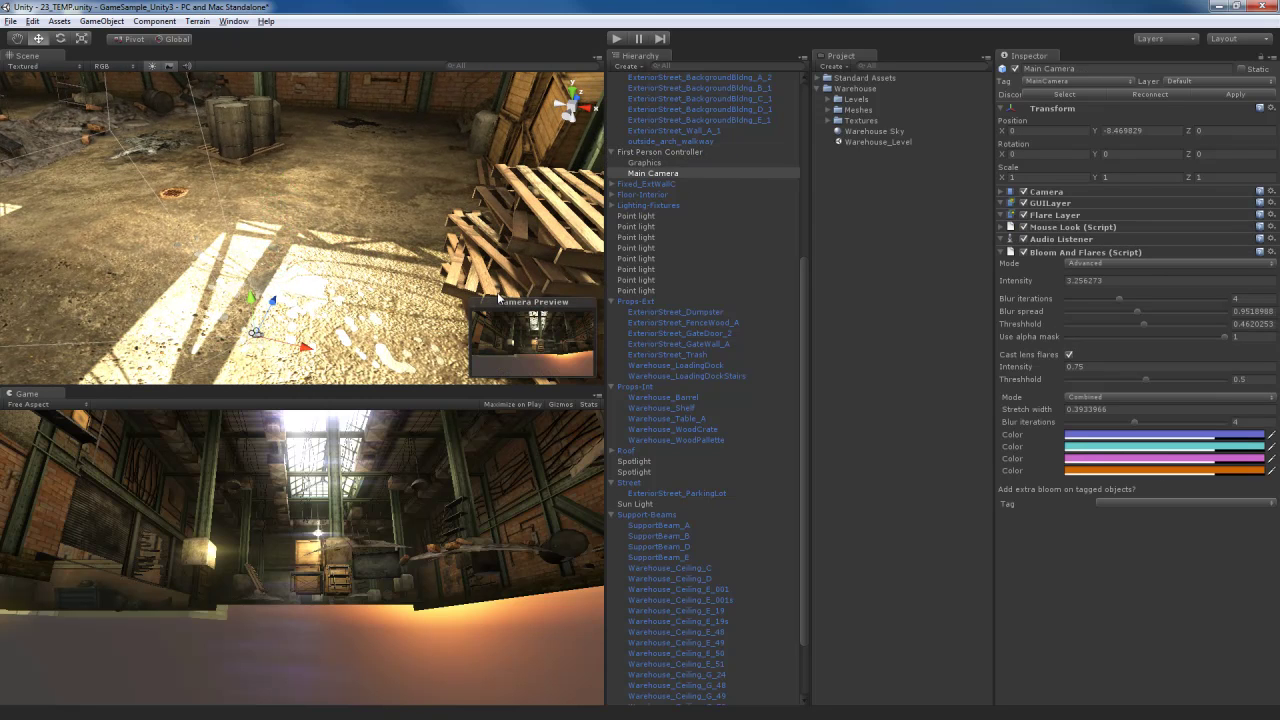
pyautogui.click(1154, 133)
pyautogui.write('0')
pyautogui.press('Return')
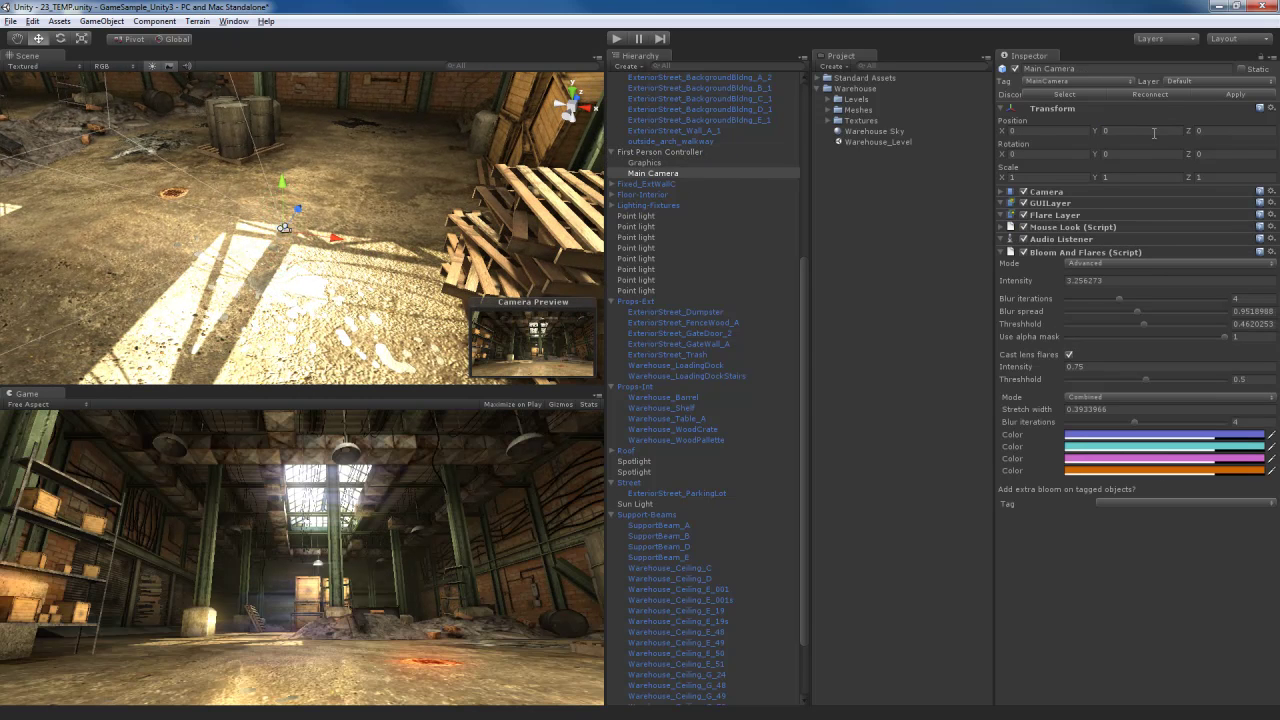
# Raise the Main Camera above the First Person Controller to about Y 2.8, and check the controller's settings
pyautogui.doubleClick(655, 151)
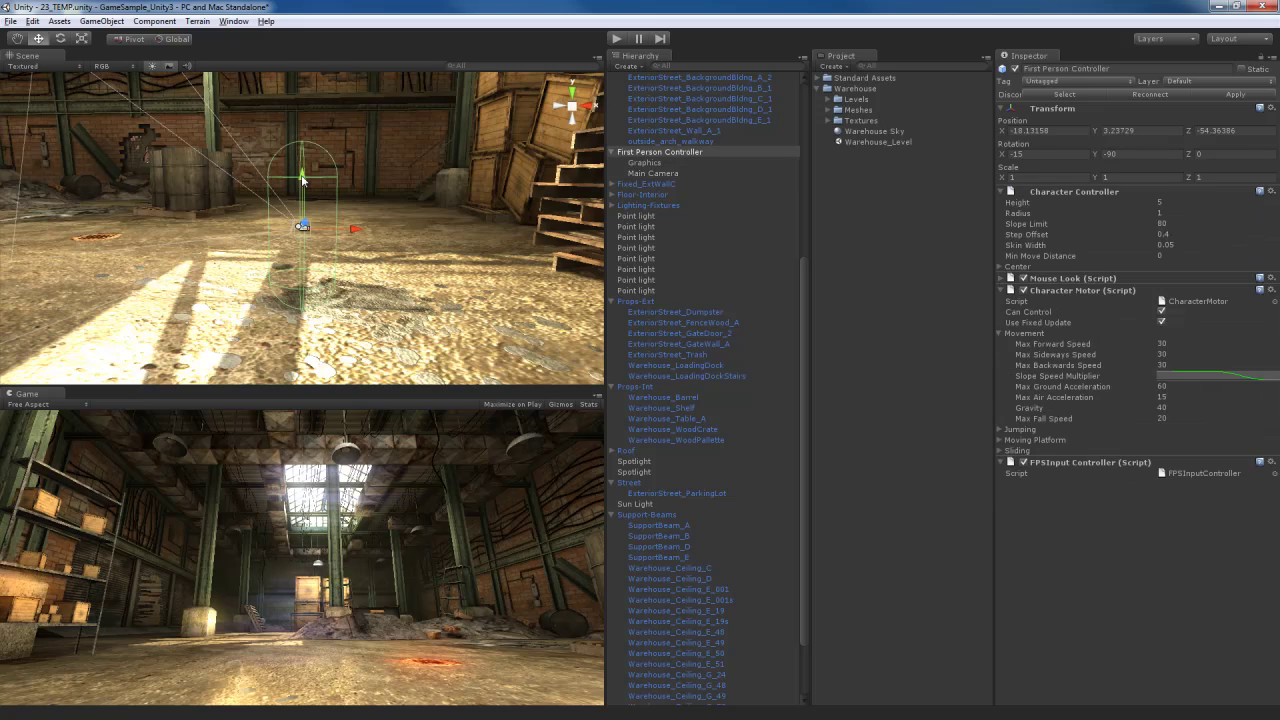
pyautogui.click(652, 174)
pyautogui.moveTo(306, 176); pyautogui.dragTo(314, 80)
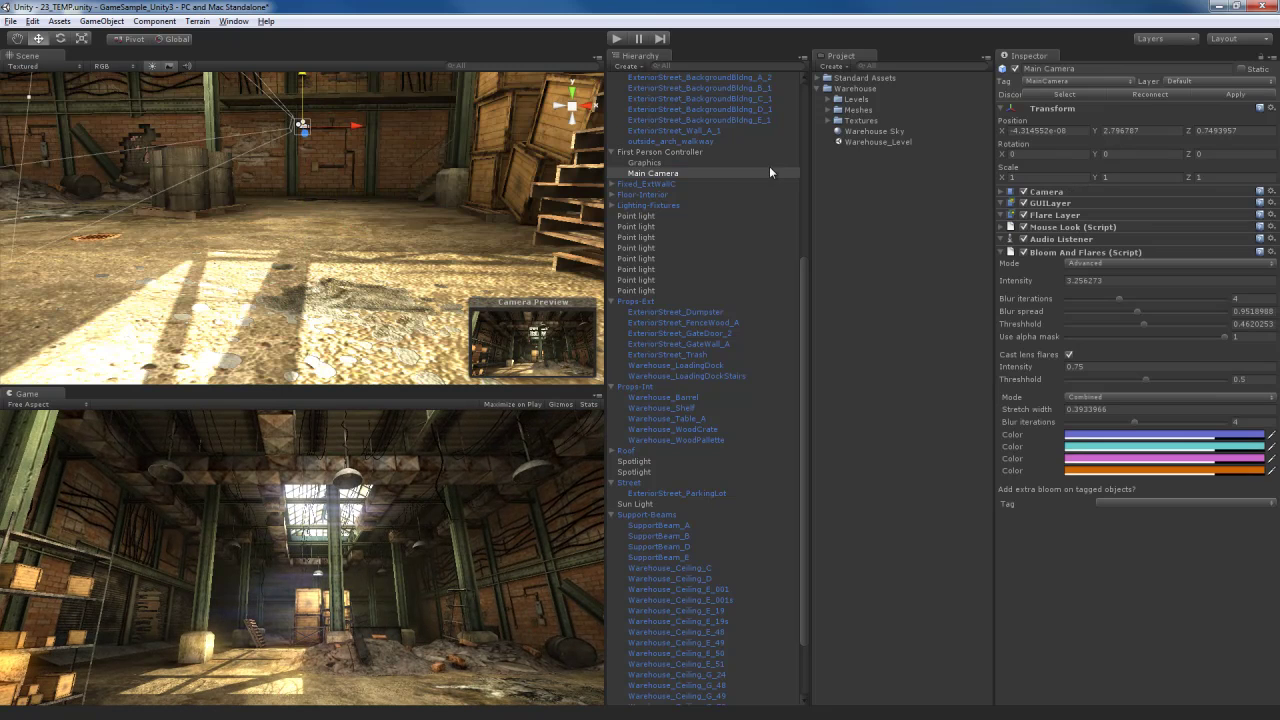
pyautogui.click(678, 153)
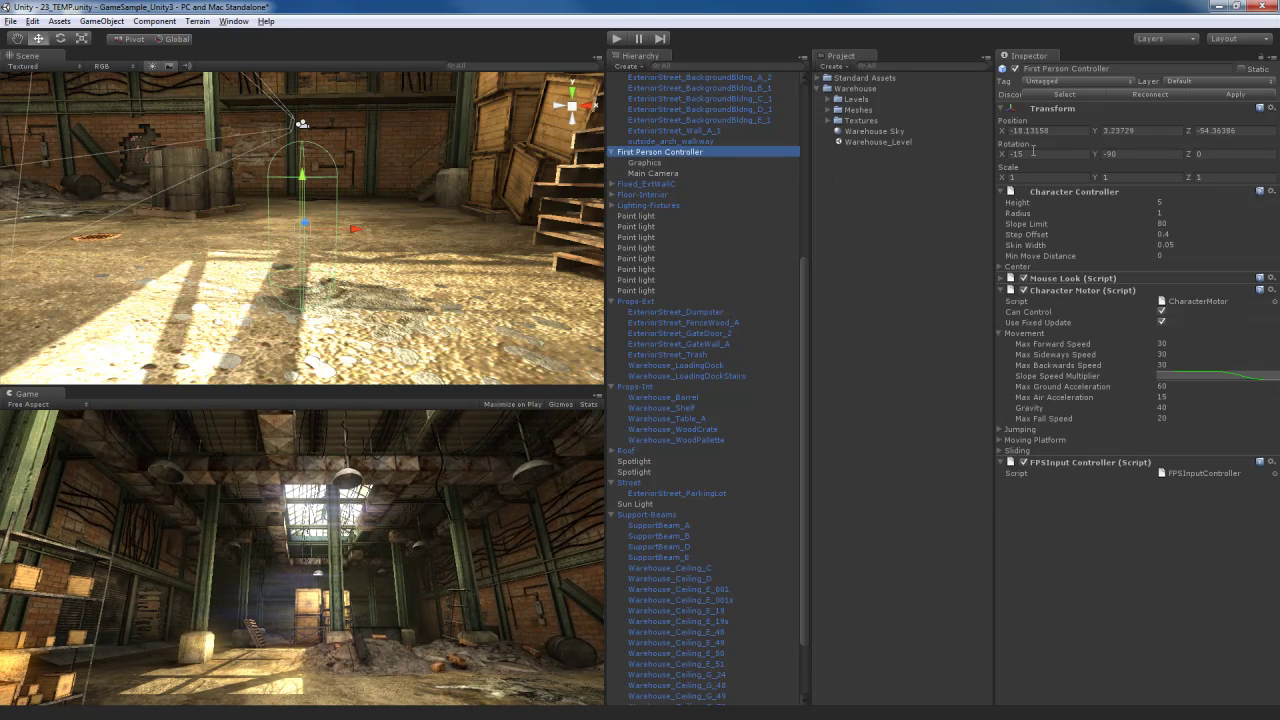
# Select the Warehouse_DebrisPile_B_1 mesh and frame it in the scene view
pyautogui.moveTo(459, 229); pyautogui.dragTo(314, 265, button='right')
pyautogui.click(187, 191)
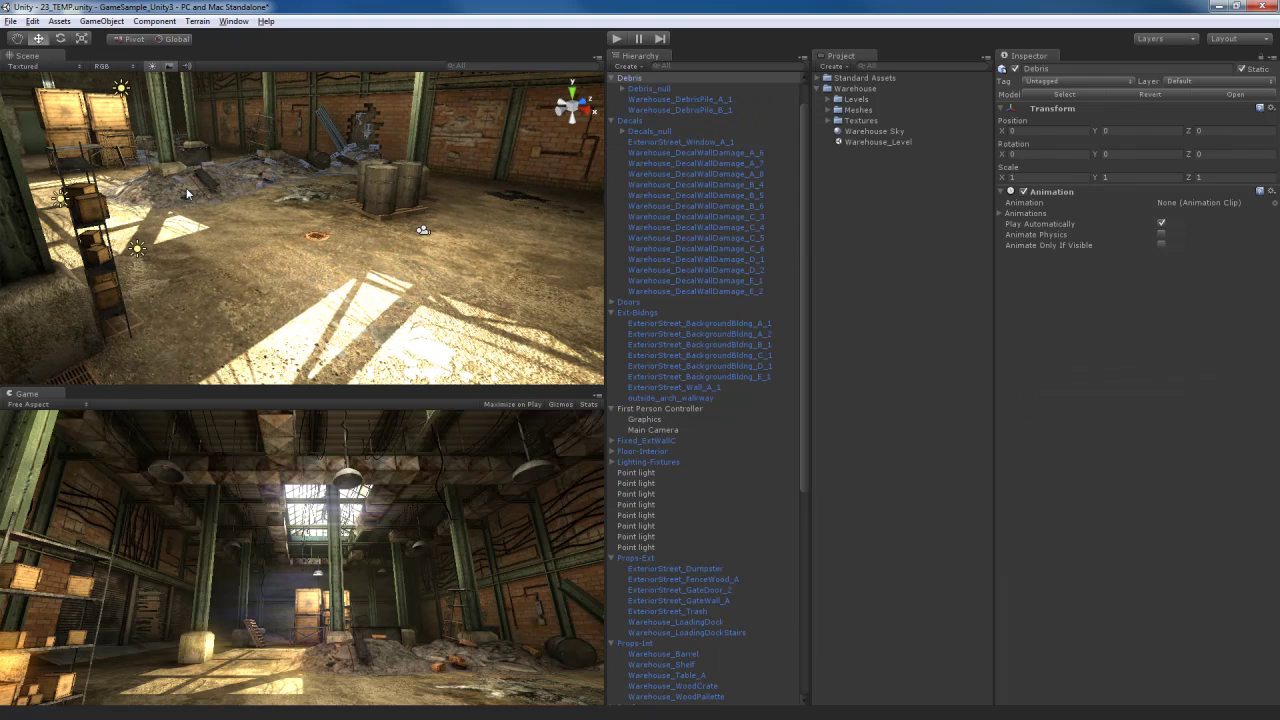
pyautogui.click(187, 193)
pyautogui.press('f')
pyautogui.keyDown('alt'); pyautogui.moveTo(271, 206); pyautogui.dragTo(311, 272); pyautogui.keyUp('alt')
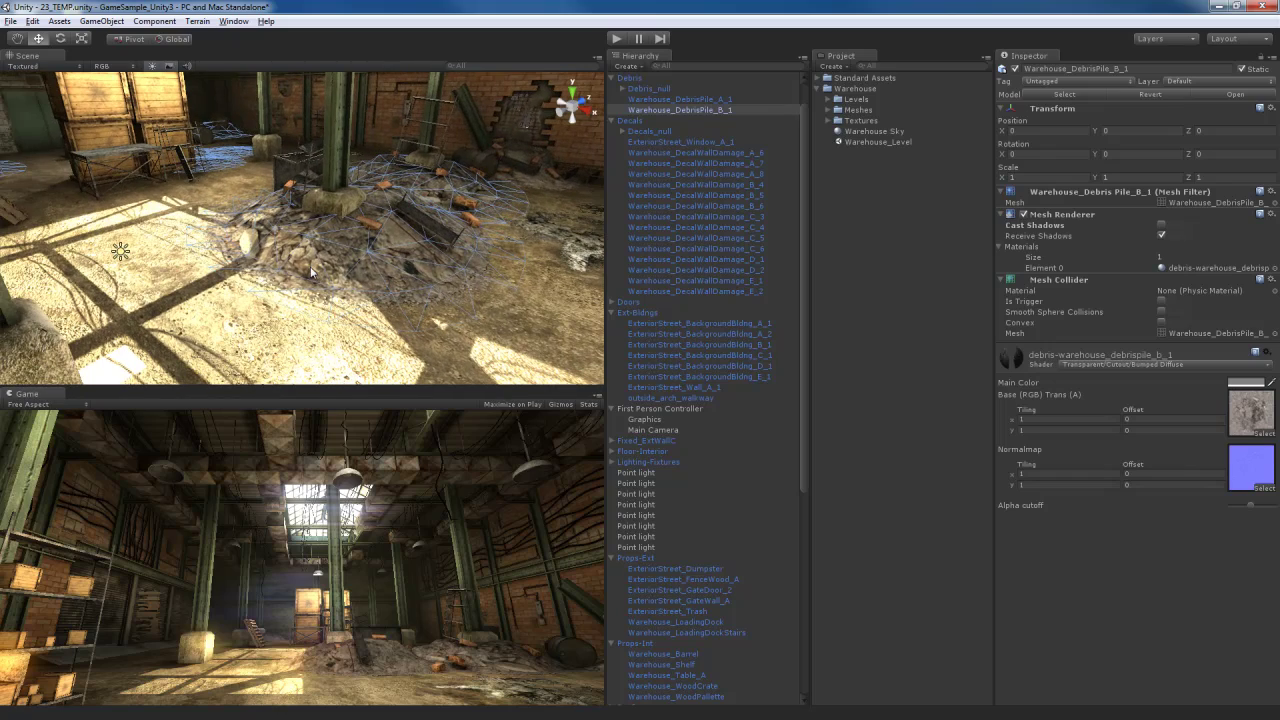
# Try an alpha of 0 on the debris pile material's main color, and undo it
pyautogui.click(1248, 383)
pyautogui.moveTo(453, 288); pyautogui.dragTo(426, 291)
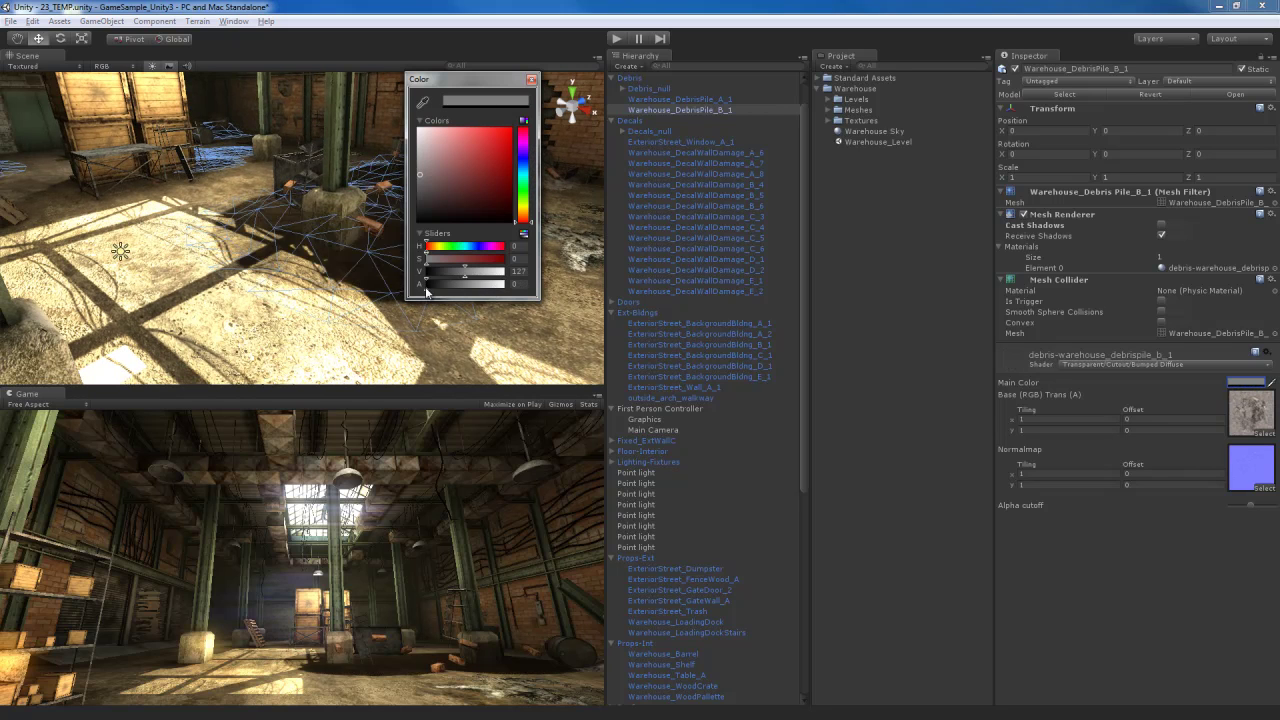
pyautogui.hotkey('ctrl', 'z')
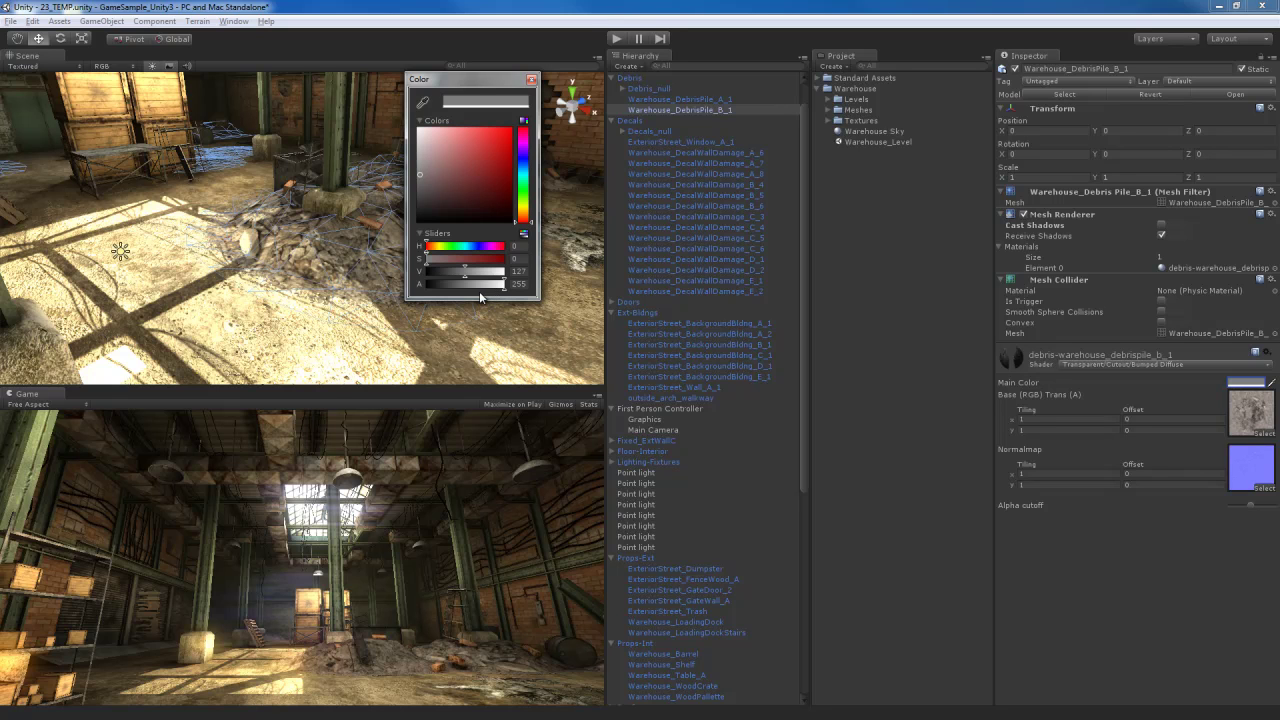
# Try a brightness value of 225 on the debris pile material's main color, and lower it to 142
pyautogui.moveTo(469, 278); pyautogui.dragTo(498, 280)
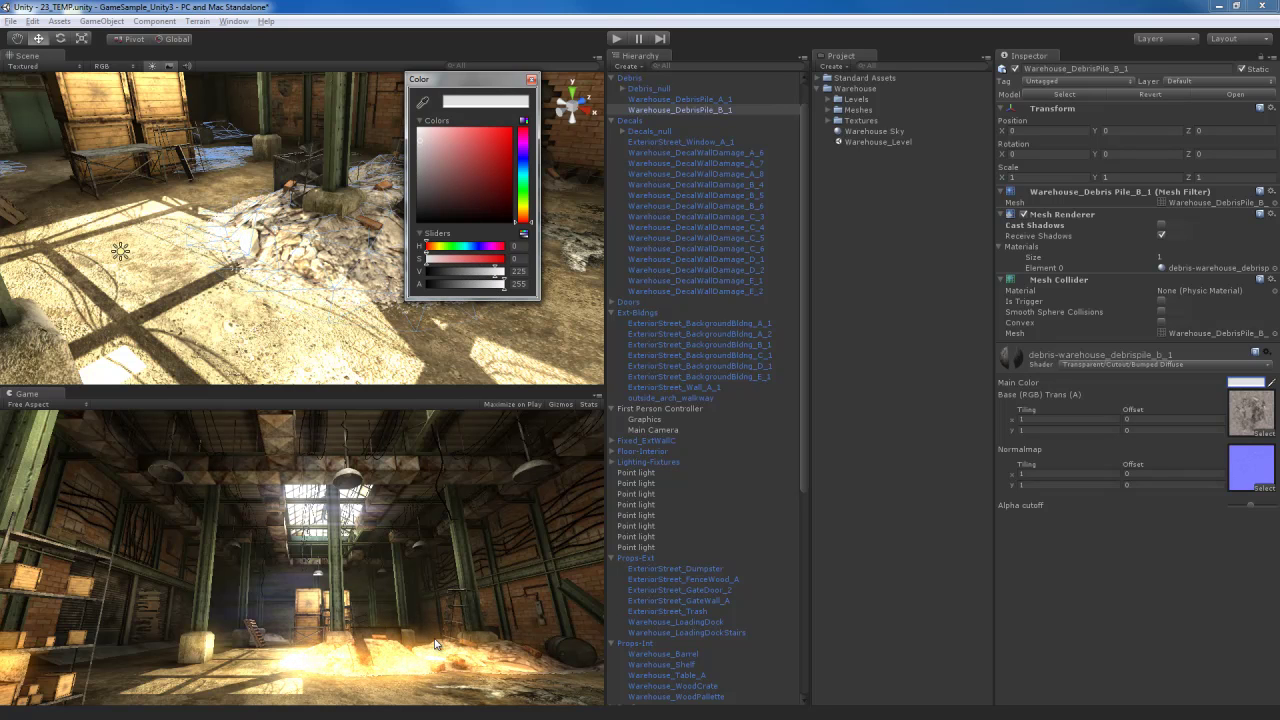
pyautogui.moveTo(497, 271); pyautogui.dragTo(471, 283)
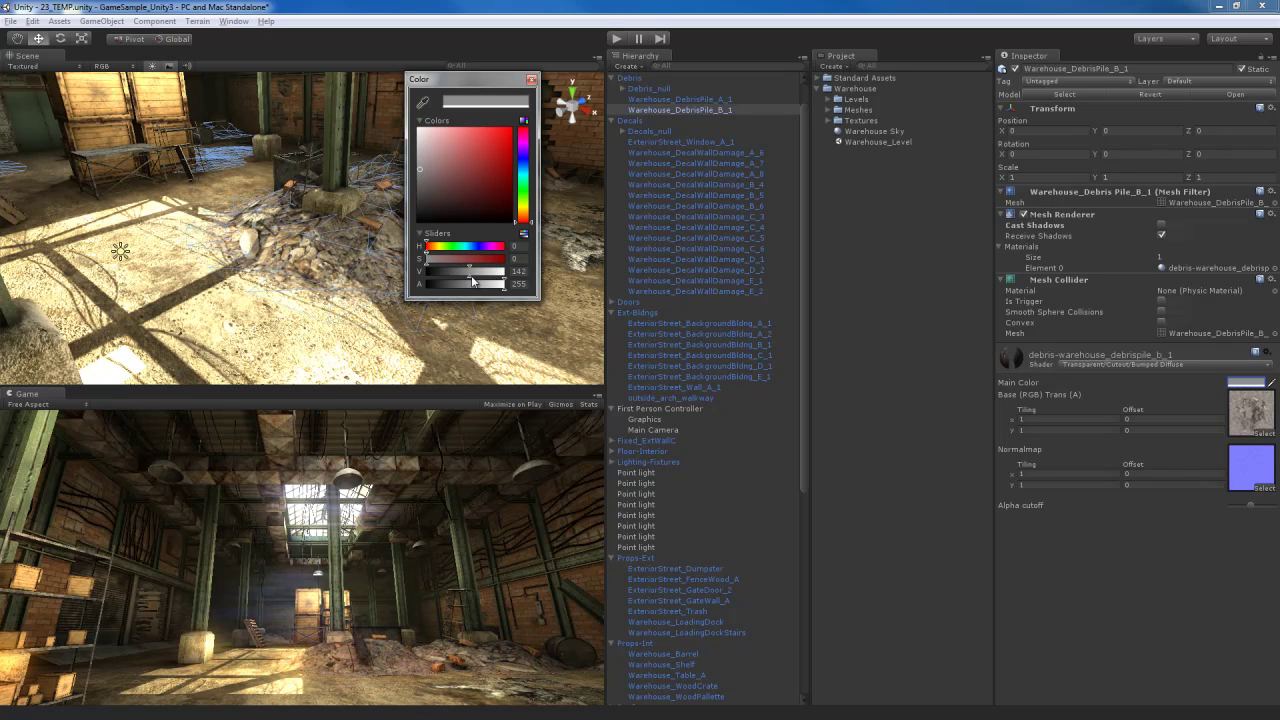
pyautogui.click(496, 316)
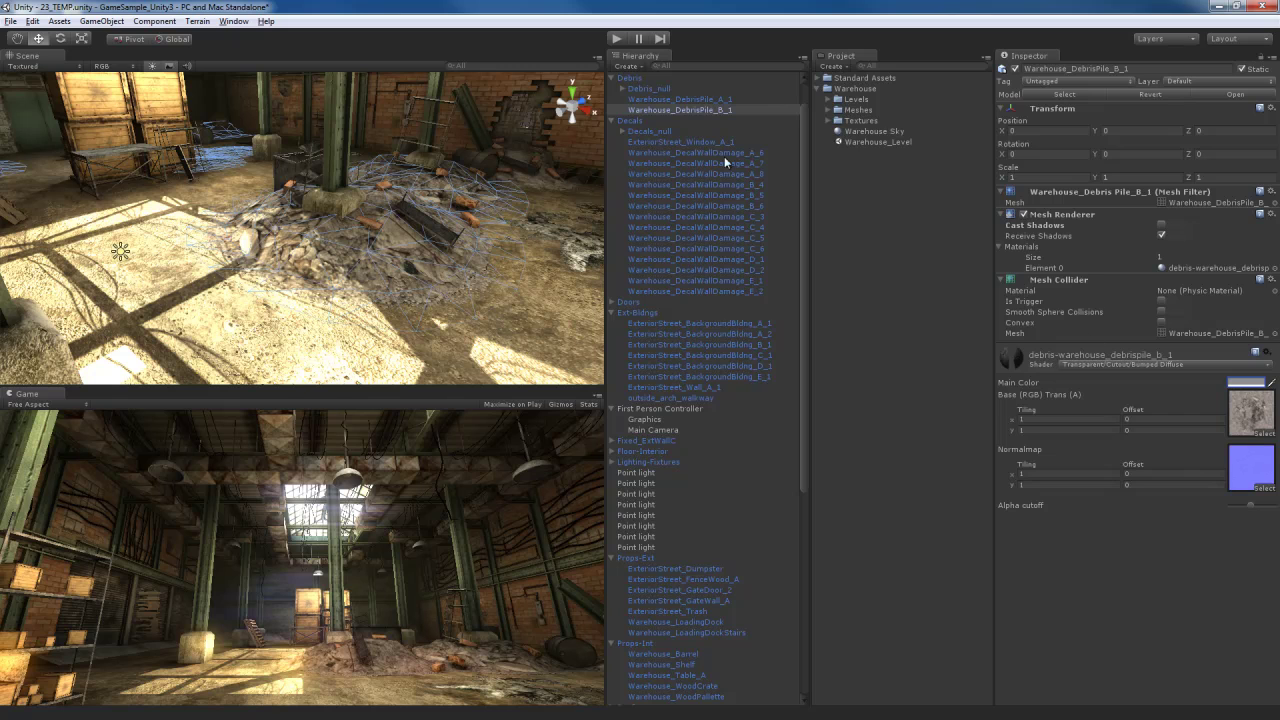
# Move the First Person Controller outside to the street at about X -36.4, Z -126.9, turned to about Y -150
pyautogui.click(657, 432)
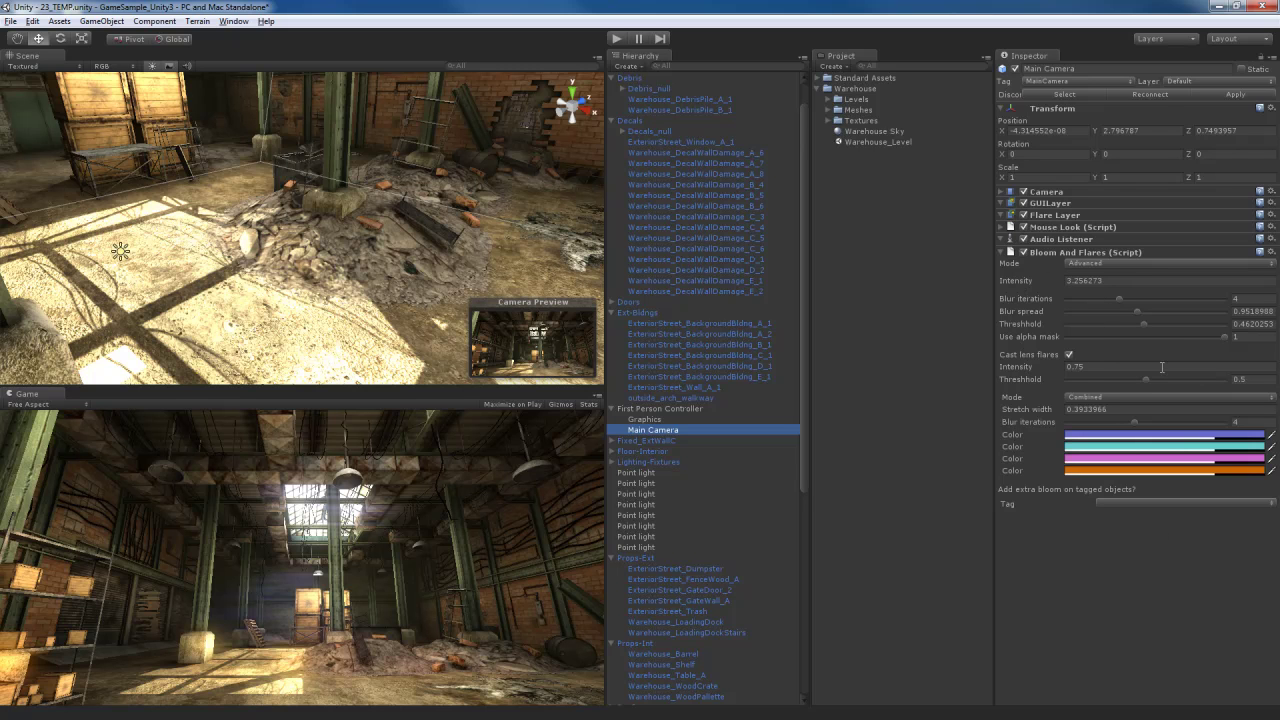
pyautogui.moveTo(369, 299); pyautogui.dragTo(451, 319, button='right')
pyautogui.press('w')
pyautogui.click(656, 408)
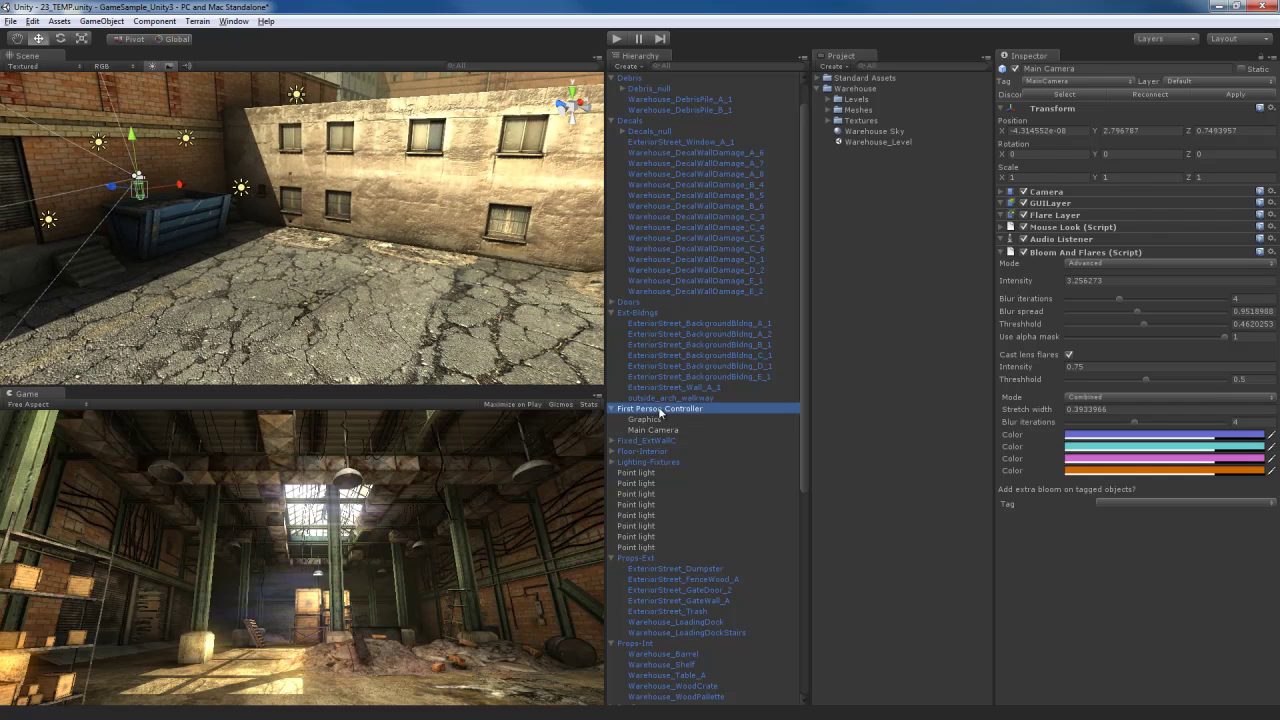
pyautogui.moveTo(115, 190); pyautogui.dragTo(320, 200)
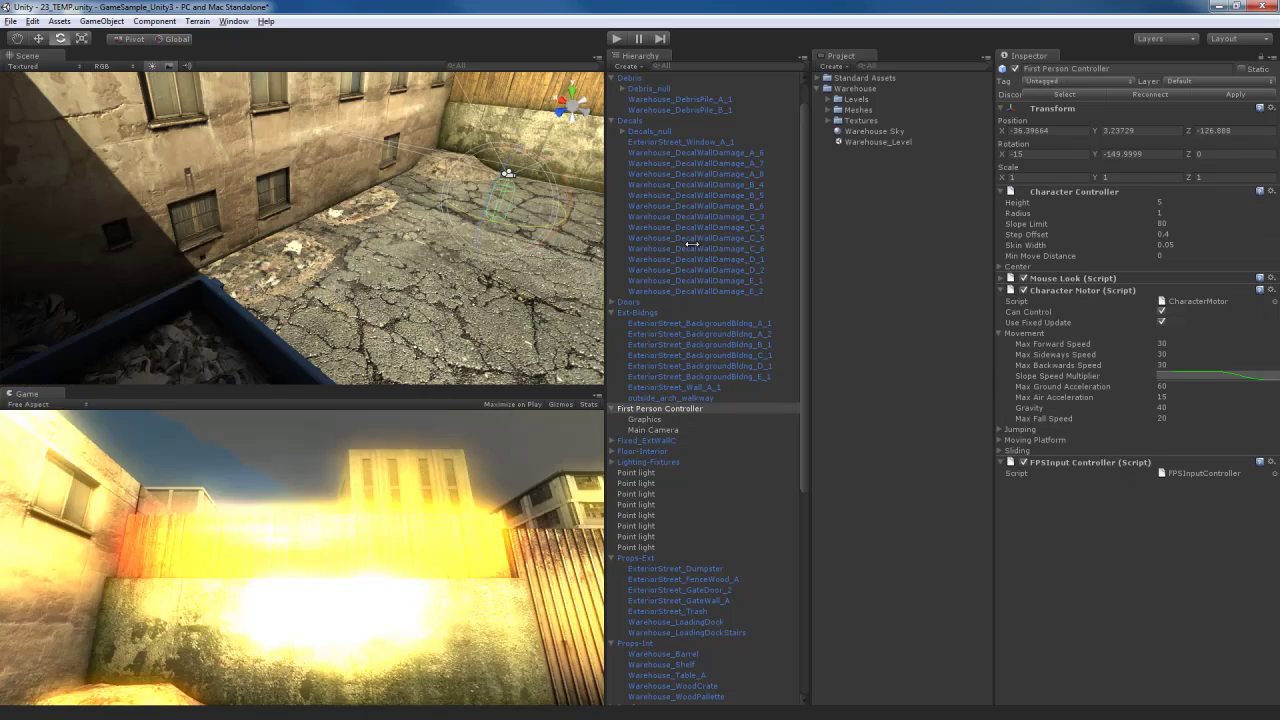
# Rotate the First Person Controller to about Y -225 so the camera faces the building and gate walls
pyautogui.moveTo(691, 243)
pyautogui.keyDown('ctrl'); pyautogui.mouseDown()
pyautogui.moveTo(655, 243)
pyautogui.moveTo(700, 243)
pyautogui.moveTo(680, 243)
pyautogui.mouseUp(); pyautogui.keyUp('ctrl')
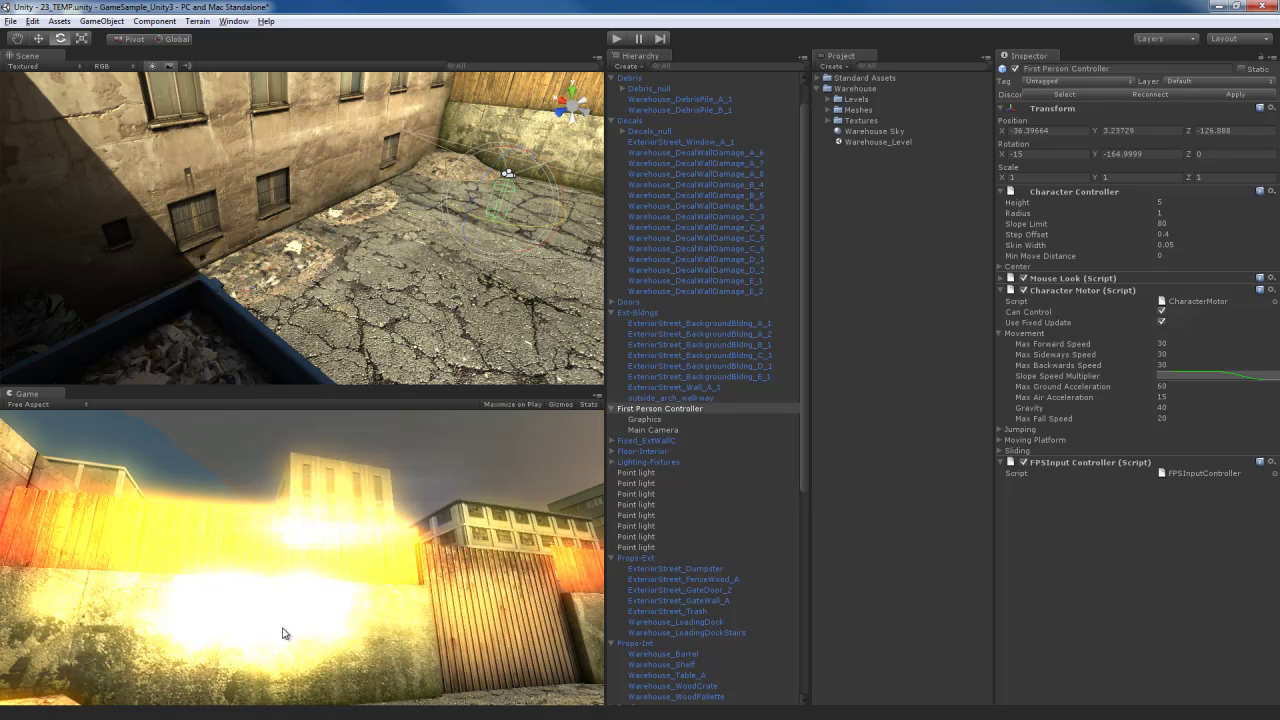
pyautogui.keyDown('ctrl'); pyautogui.moveTo(511, 224); pyautogui.dragTo(653, 229); pyautogui.keyUp('ctrl')
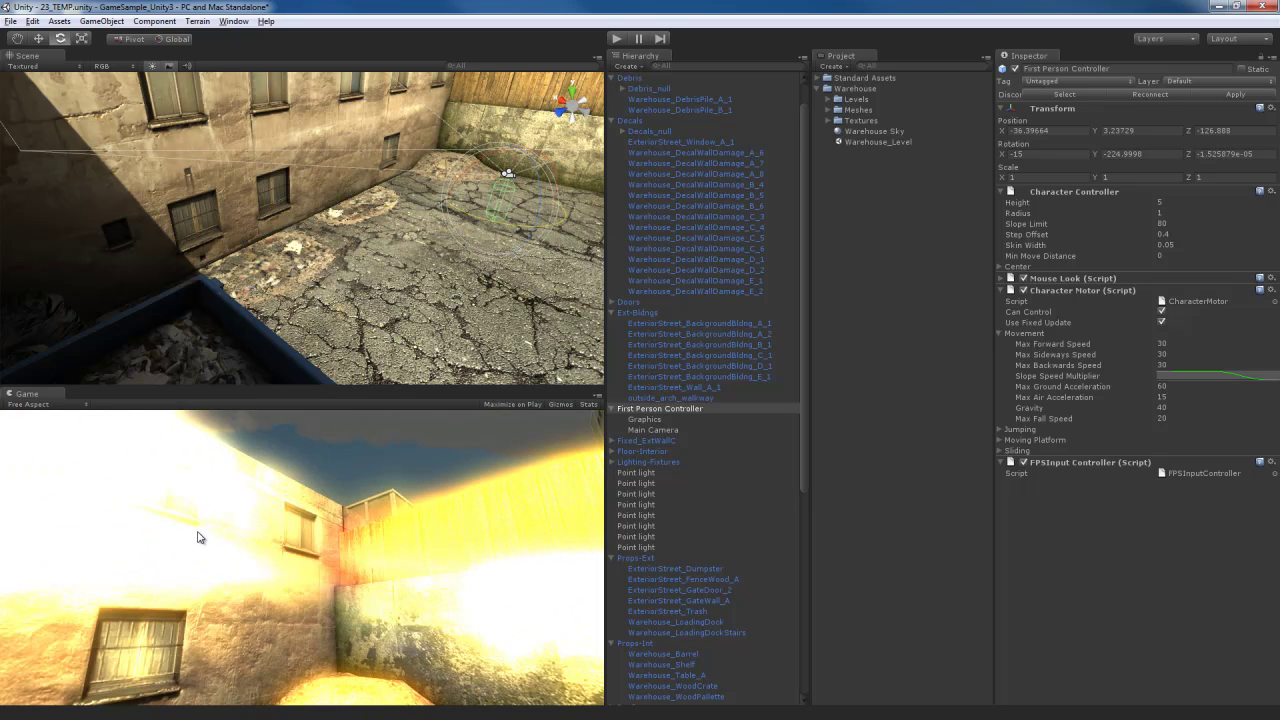
pyautogui.keyDown('ctrl'); pyautogui.moveTo(538, 233); pyautogui.dragTo(540, 237); pyautogui.keyUp('ctrl')
# Set the alpha of the ExteriorStreet_Wall_A_1 material's main color to 0
pyautogui.click(330, 146)
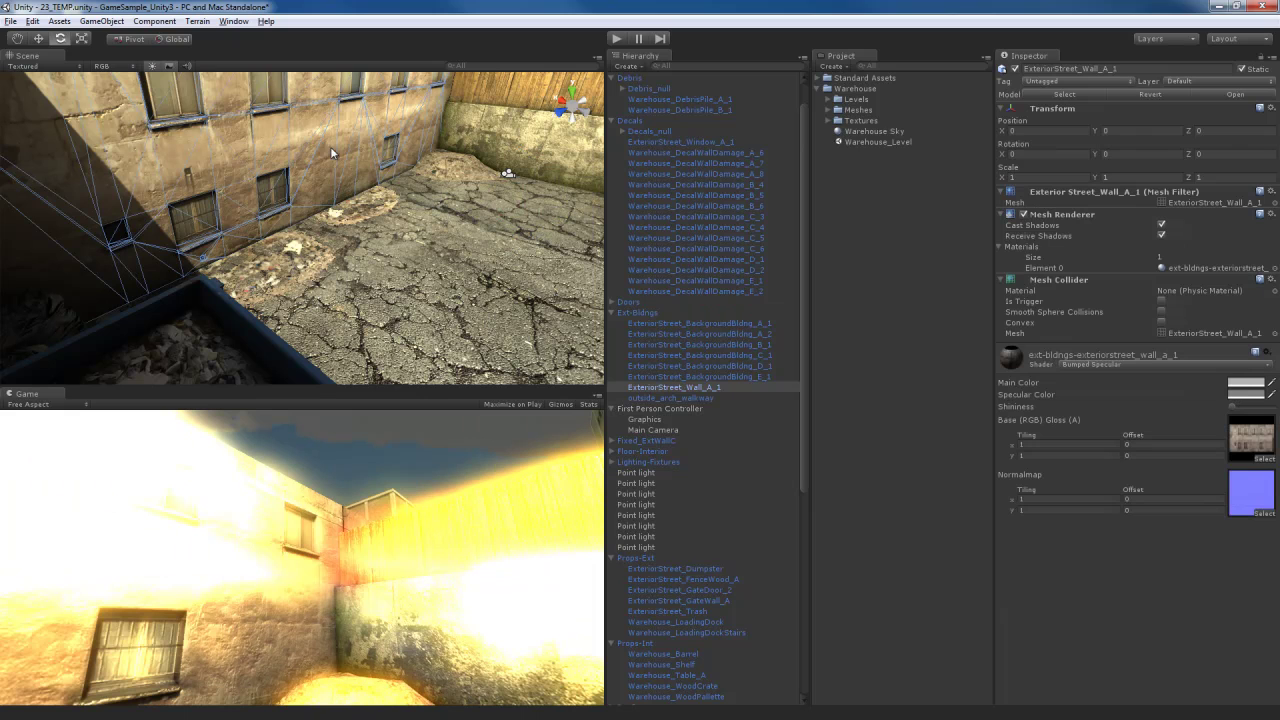
pyautogui.click(1240, 395)
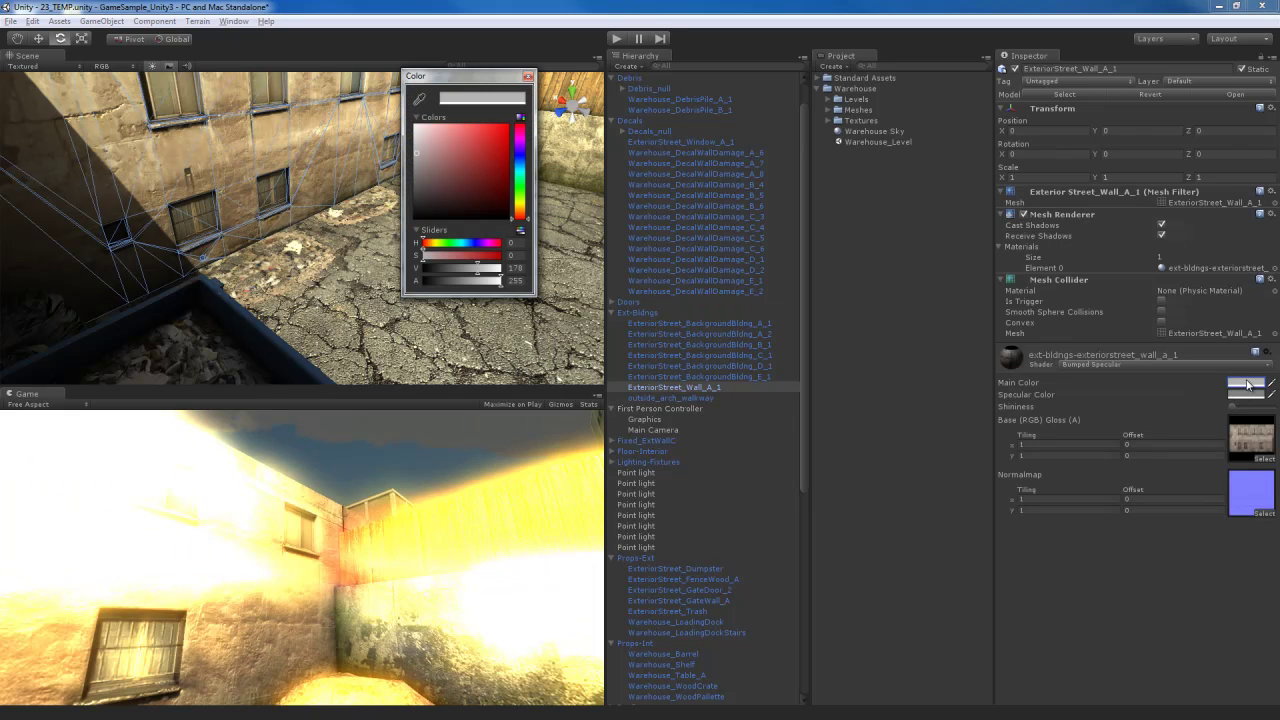
pyautogui.moveTo(496, 284); pyautogui.dragTo(407, 289)
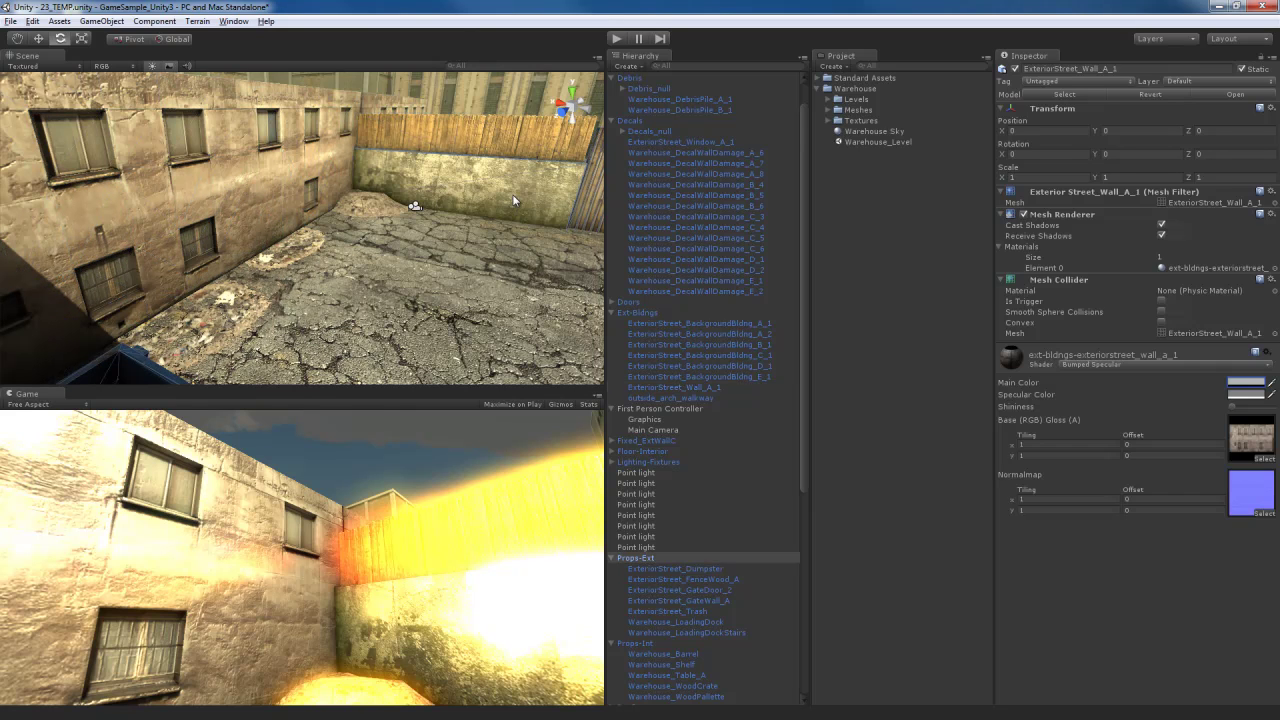
# Set the alpha of the ExteriorStreet_GateWall_A material's main color to 0, and bring up the Main Camera's bloom settings
pyautogui.click(512, 207)
pyautogui.click(1245, 382)
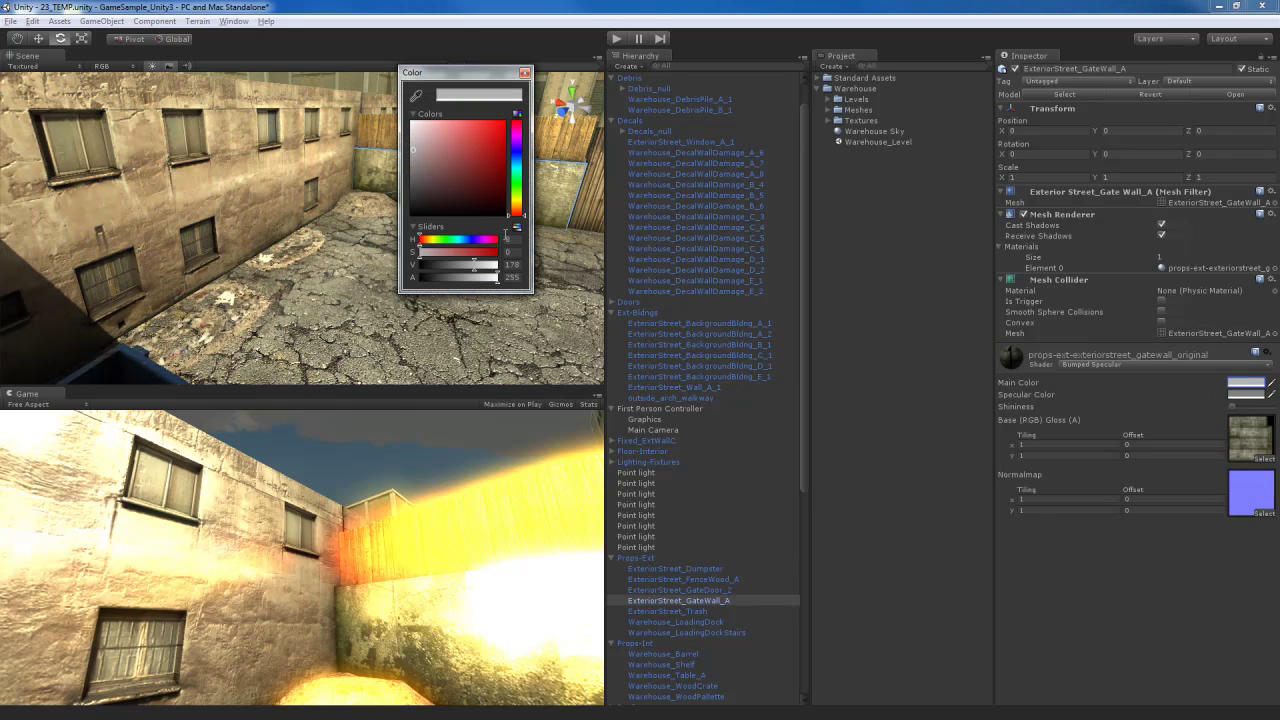
pyautogui.moveTo(491, 286); pyautogui.dragTo(410, 288)
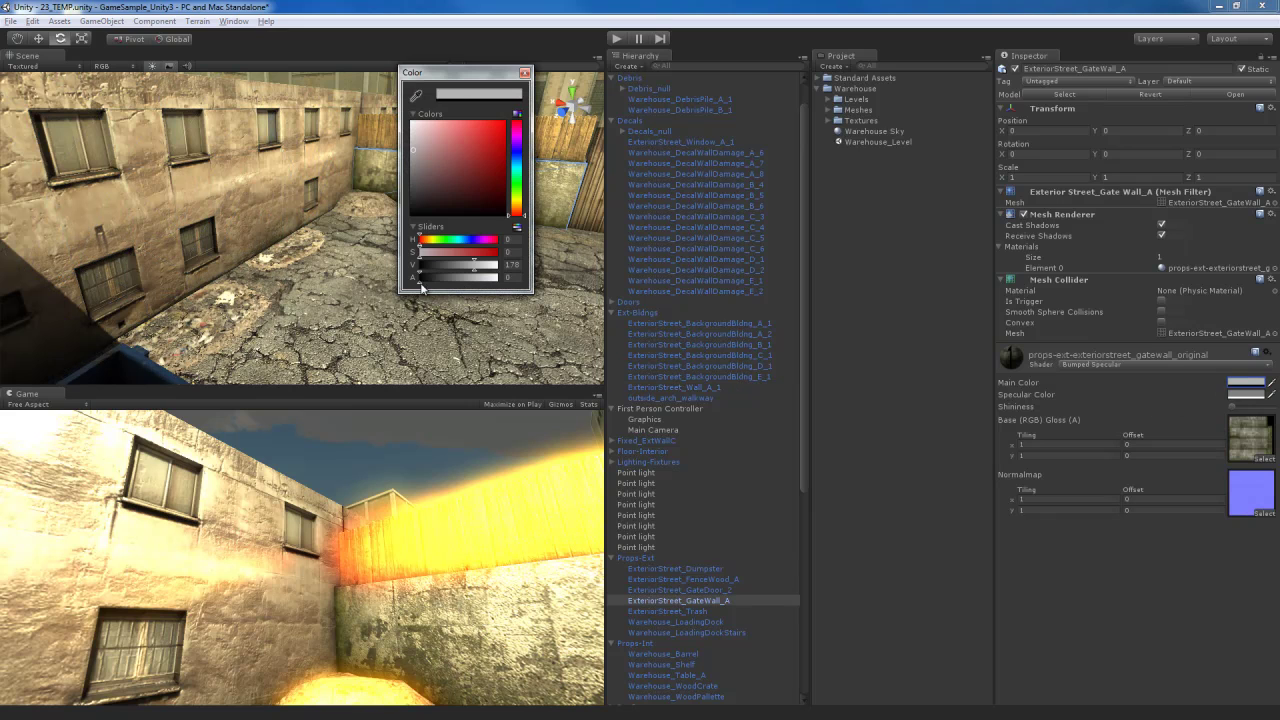
pyautogui.click(524, 72)
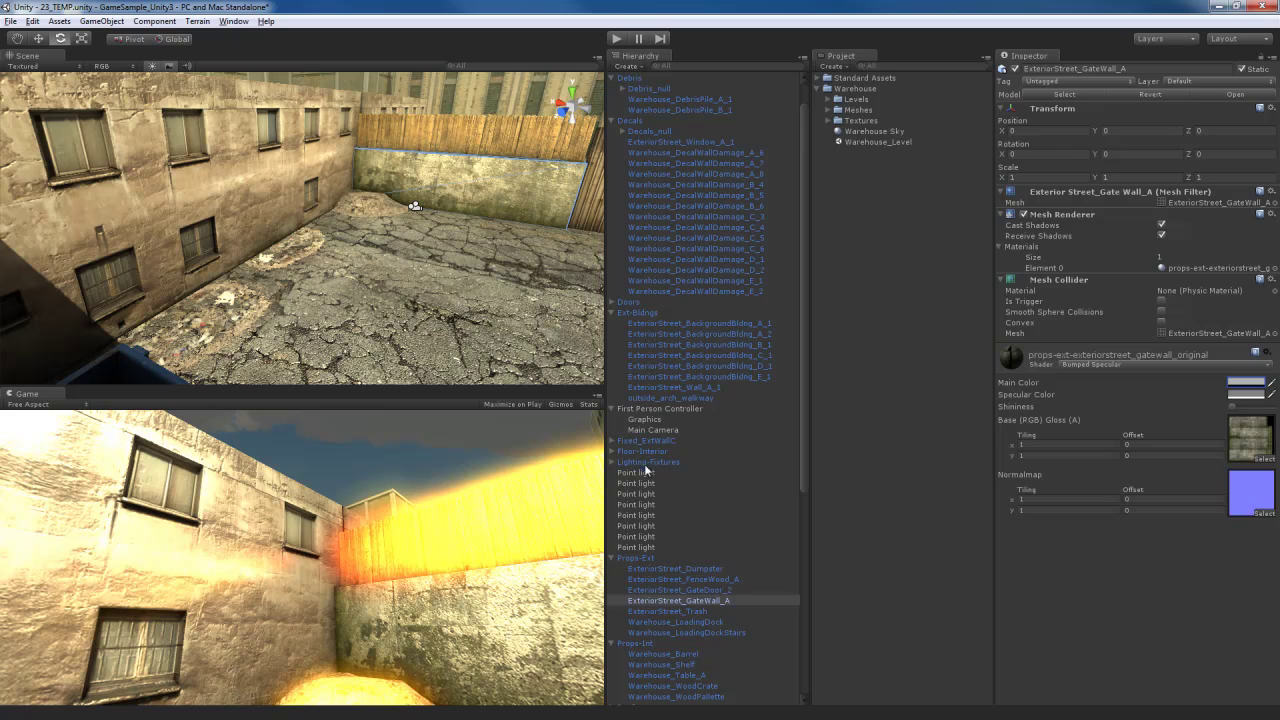
pyautogui.click(652, 429)
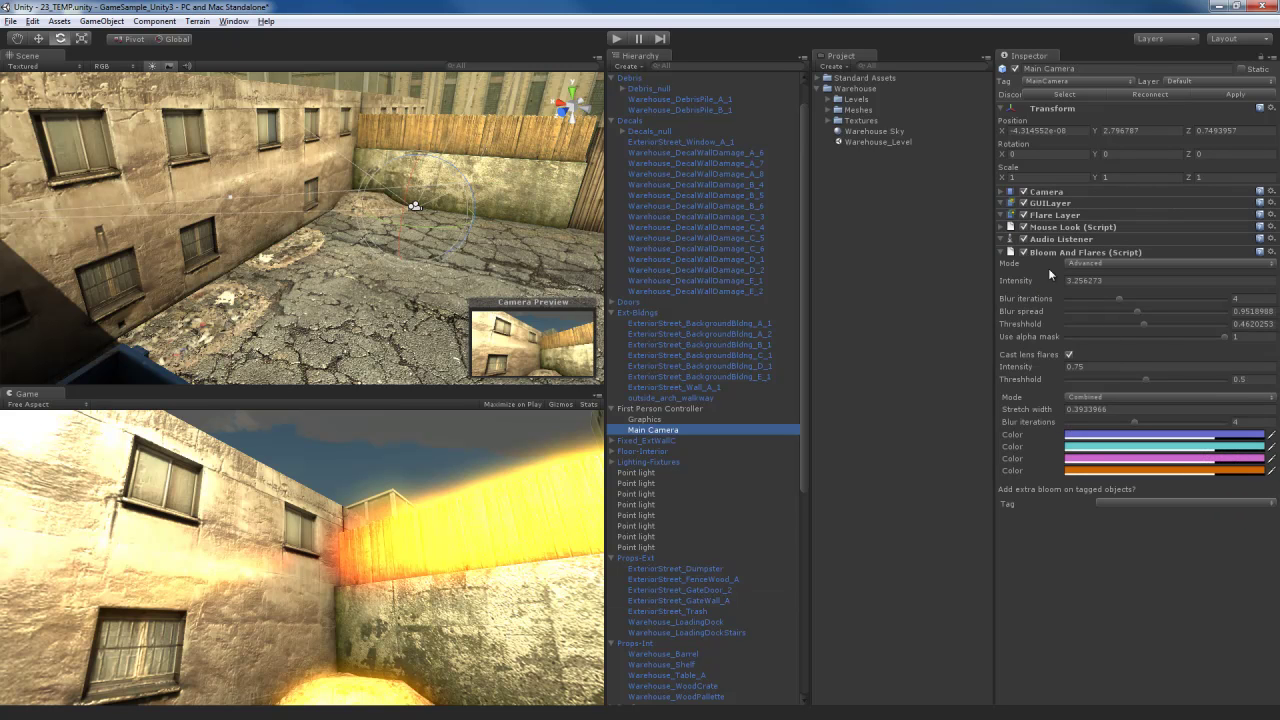